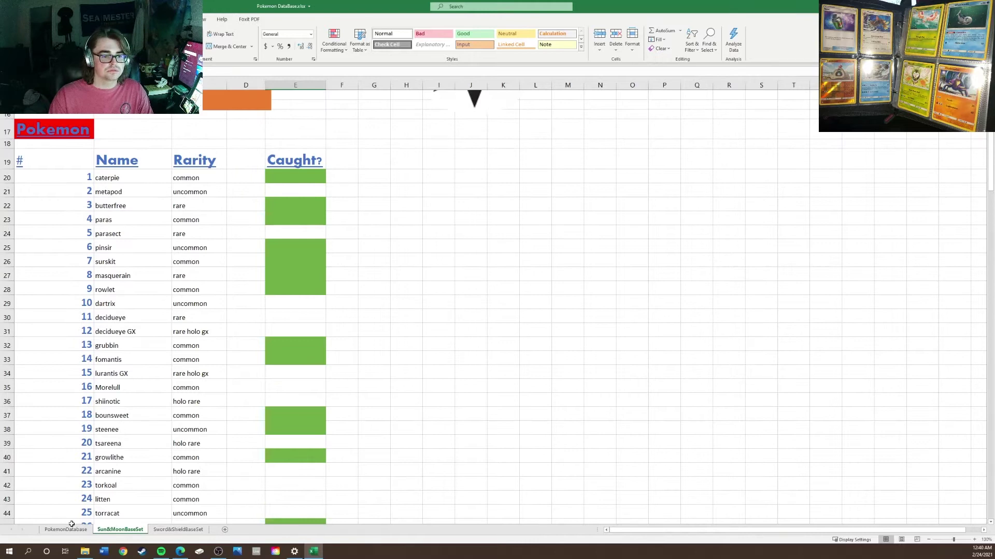
- Enlarge the Sun&MoonBaseSet sheet to 150% and look through its card list down to the ultra rare cards
left_click(973, 540)
left_click(974, 540)
scroll(467, 333, "down", 2)
scroll(466, 333, "up", 2)
scroll(467, 322, "up", 1)
scroll(466, 322, "down", 1)
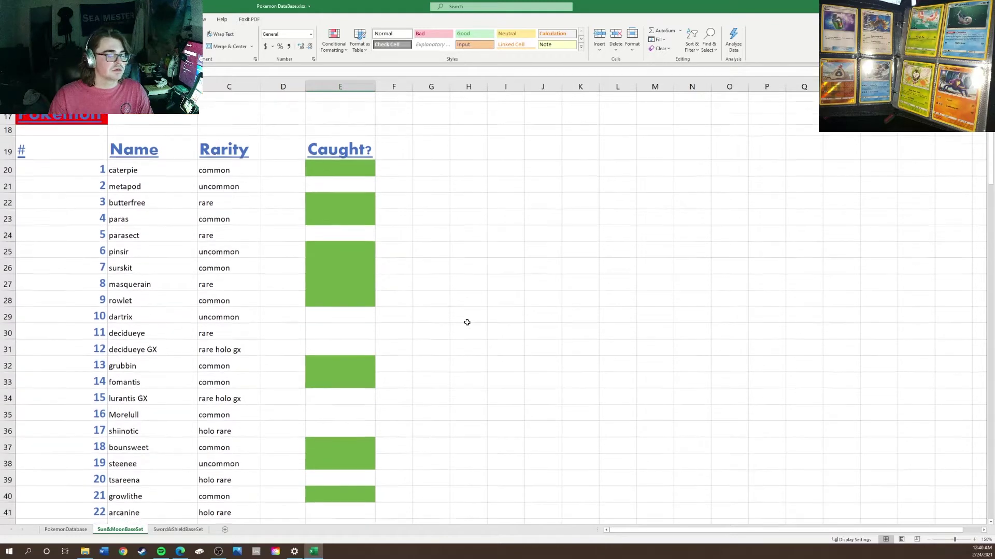
scroll(314, 173, "down", 2)
scroll(315, 172, "up", 2)
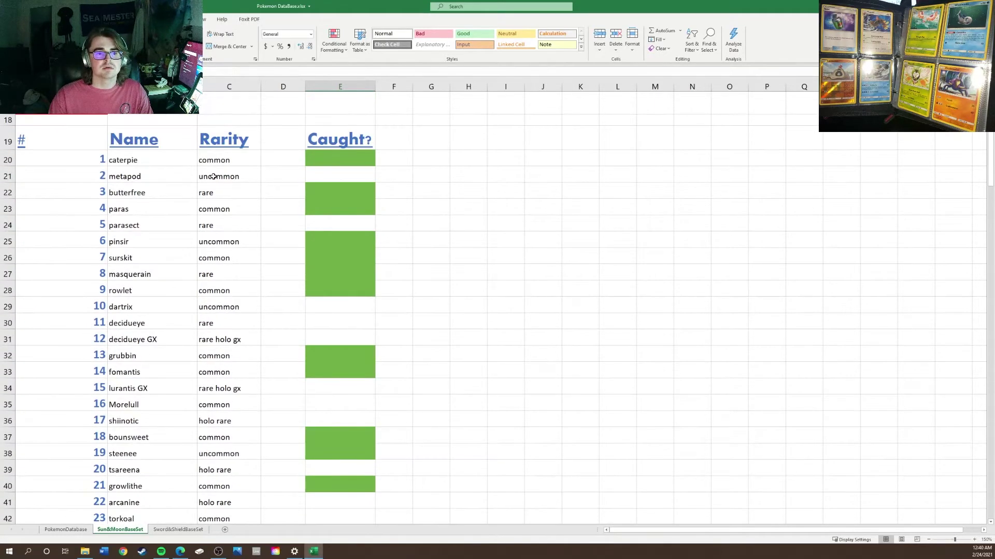
scroll(358, 172, "down", 14)
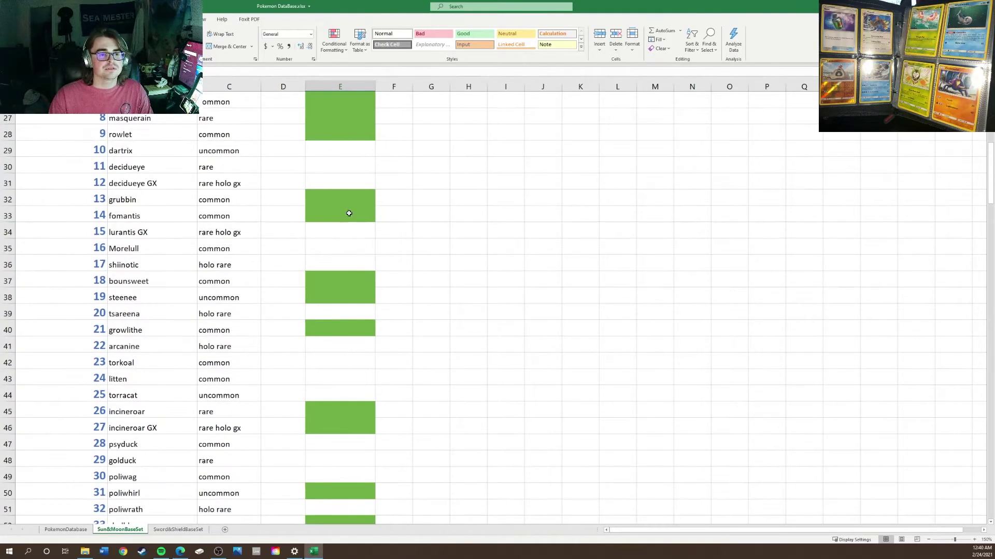
scroll(332, 249, "down", 20)
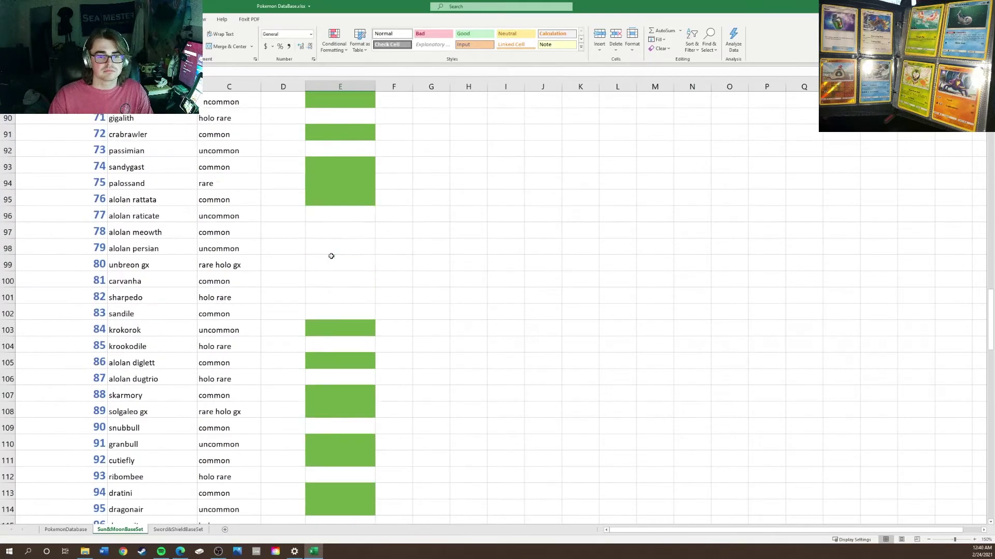
scroll(331, 255, "down", 5)
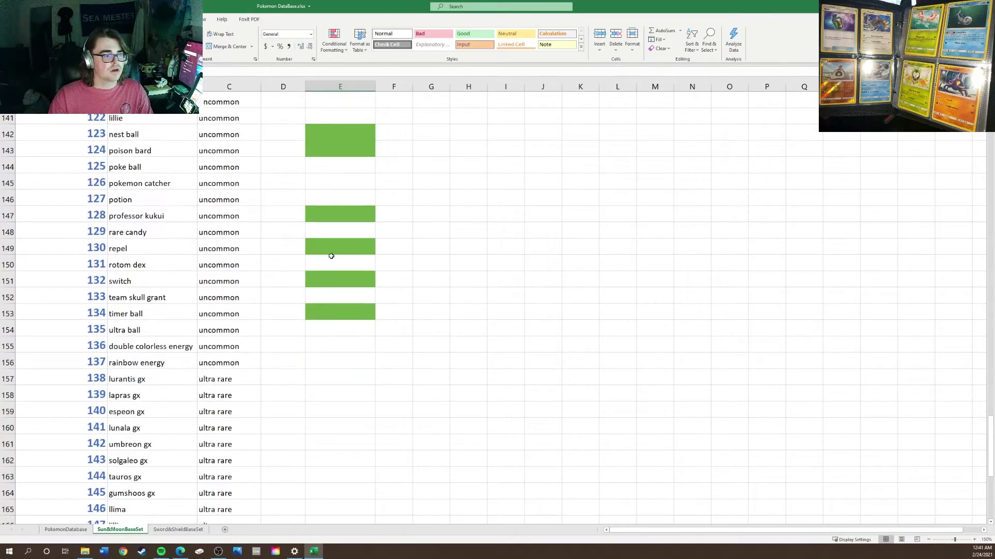
- Enlarge the sheet to 180% and review the card list back up to the Sun & Moon banner
left_click(974, 540)
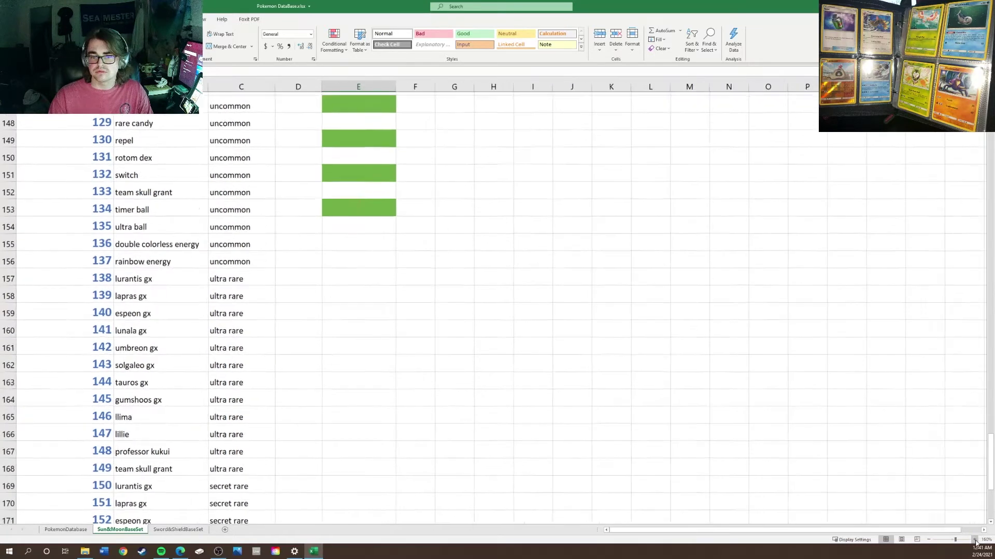
left_click(974, 540)
scroll(477, 379, "up", 4)
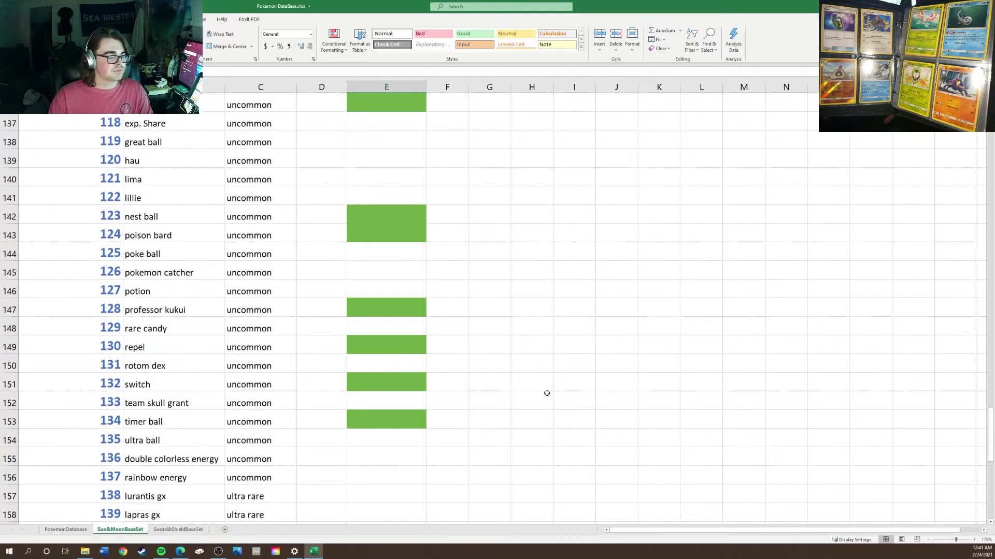
scroll(503, 384, "up", 1)
left_click(974, 540)
scroll(282, 301, "up", 12)
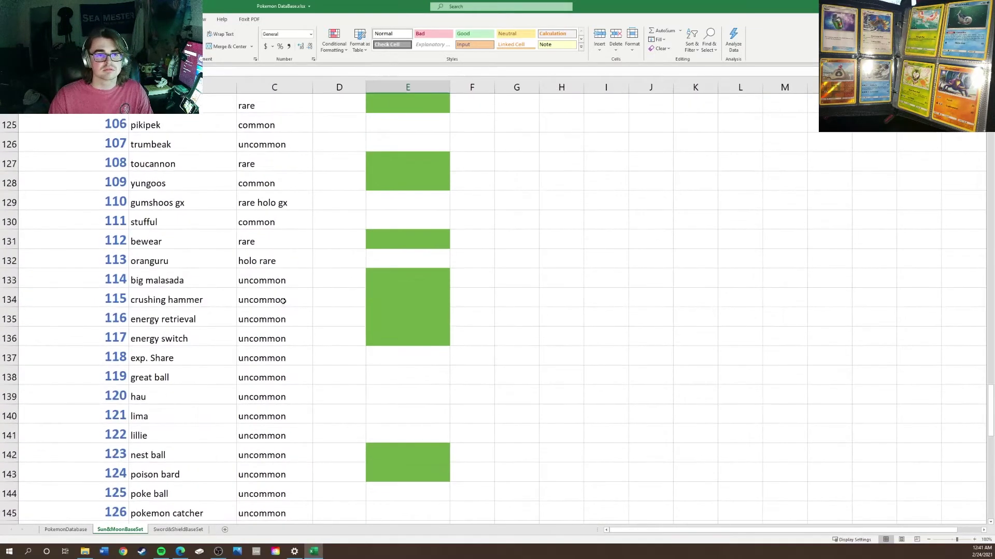
scroll(283, 301, "up", 18)
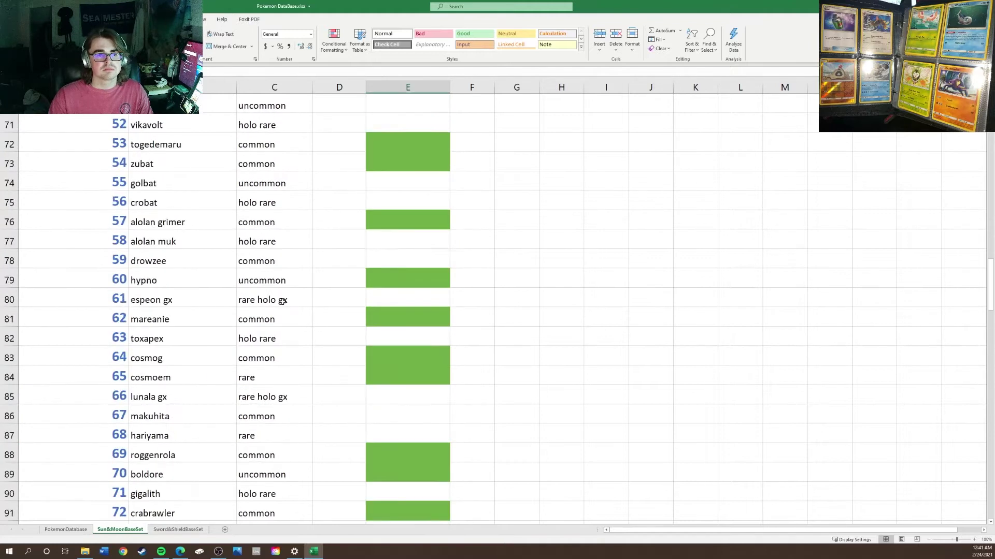
scroll(282, 301, "up", 14)
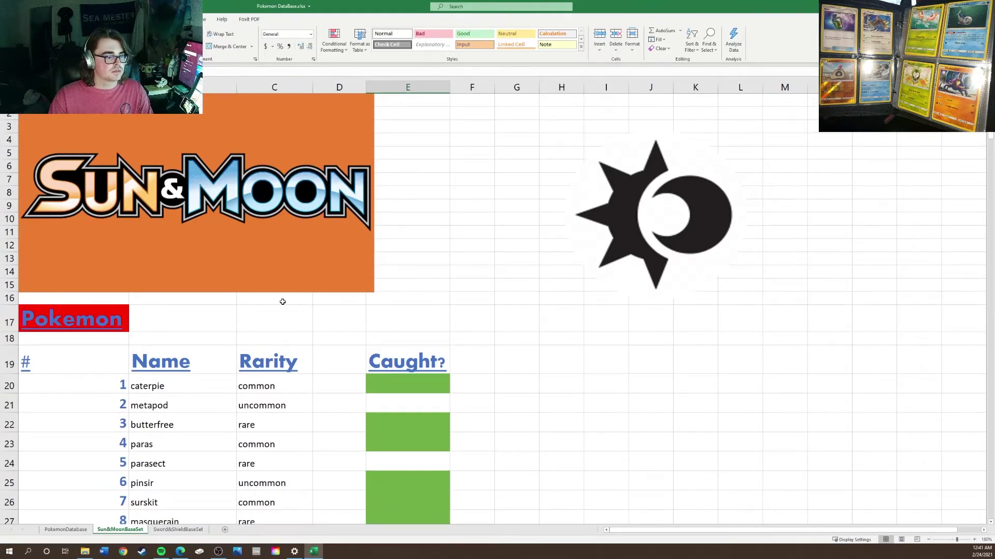
- Examine the number, name and rarity columns of the whole set, from caterpie to steel energy
scroll(283, 302, "down", 4)
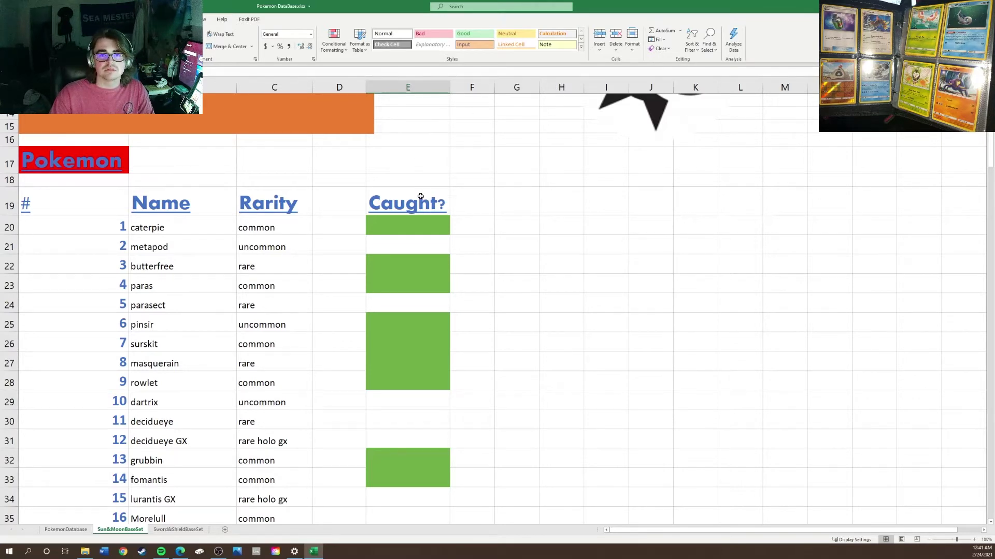
scroll(420, 196, "down", 1)
scroll(420, 195, "down", 1)
scroll(363, 220, "down", 3)
scroll(359, 219, "up", 3)
scroll(355, 143, "down", 2)
scroll(337, 146, "up", 2)
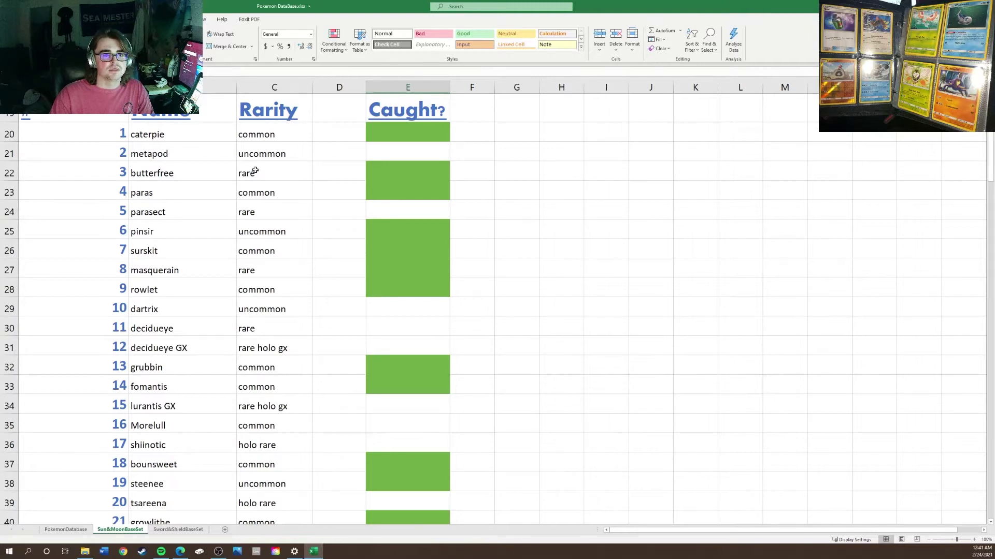
scroll(252, 186, "down", 4)
scroll(252, 189, "down", 20)
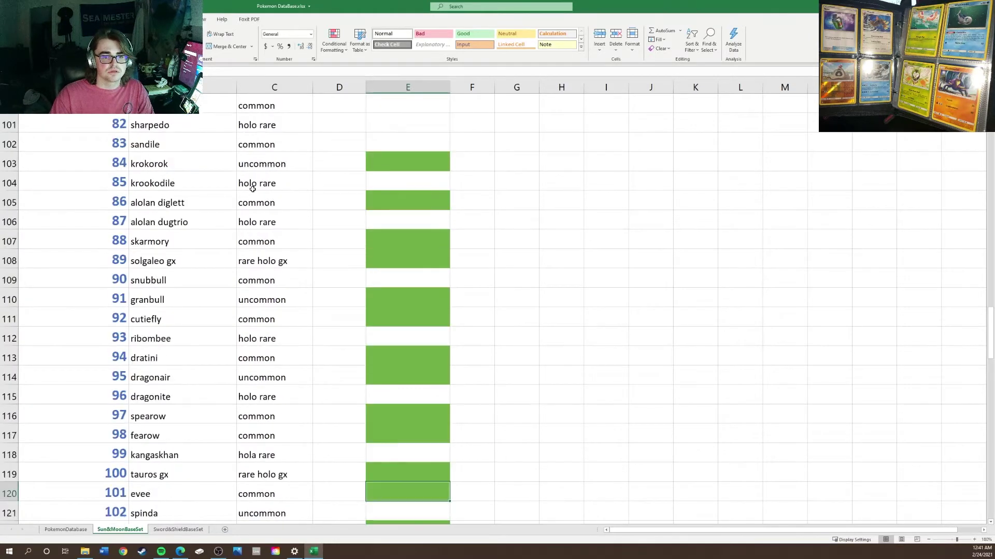
scroll(253, 188, "down", 8)
scroll(252, 189, "up", 10)
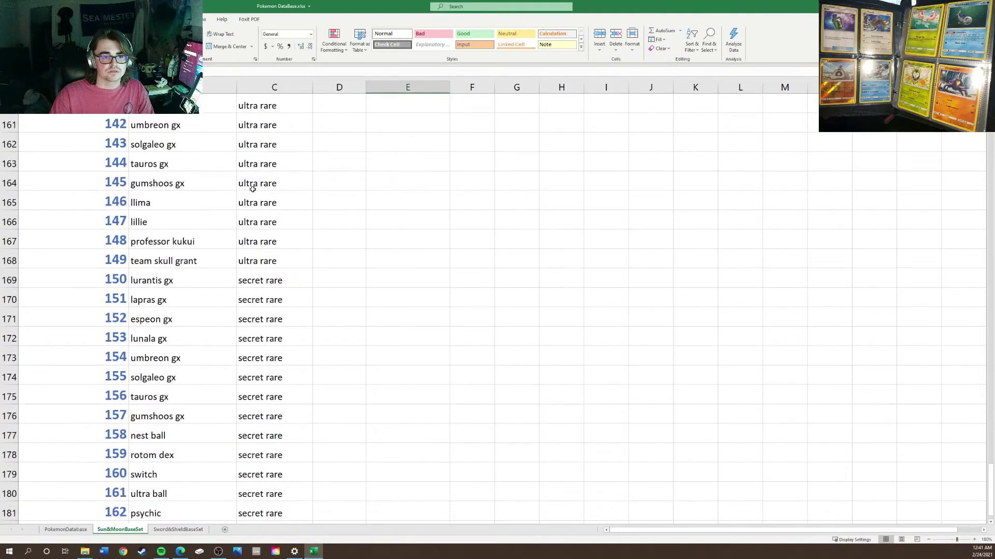
scroll(252, 190, "down", 10)
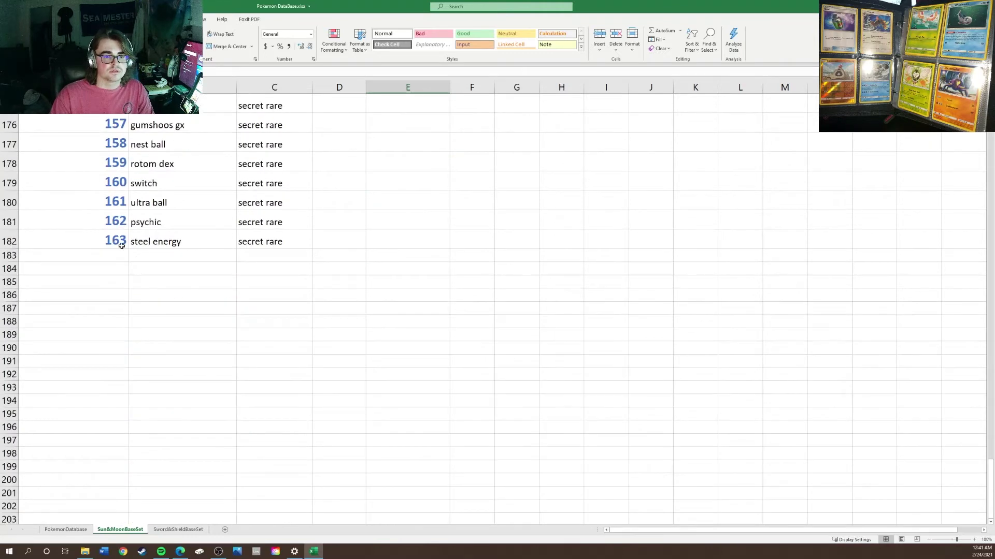
scroll(121, 245, "up", 12)
scroll(122, 245, "up", 20)
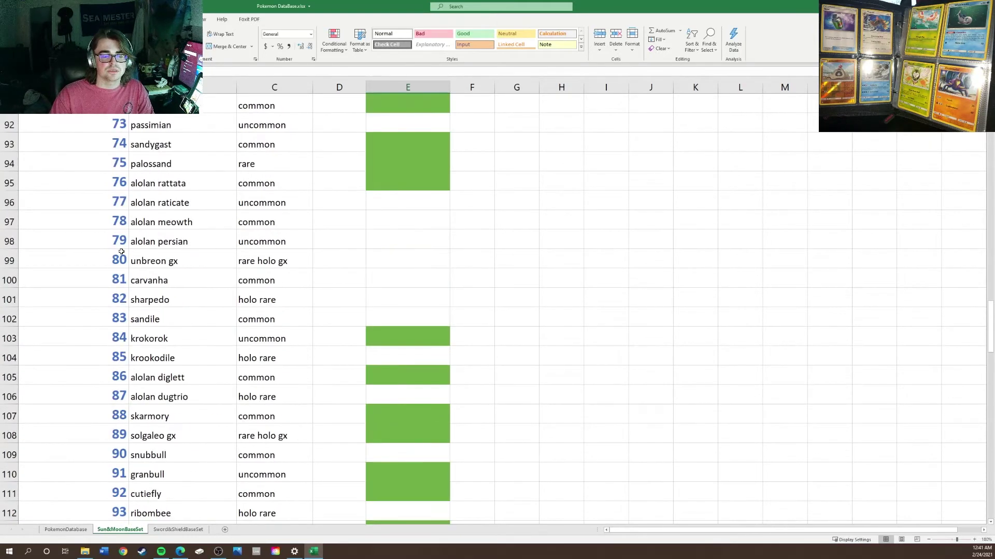
scroll(121, 251, "up", 7)
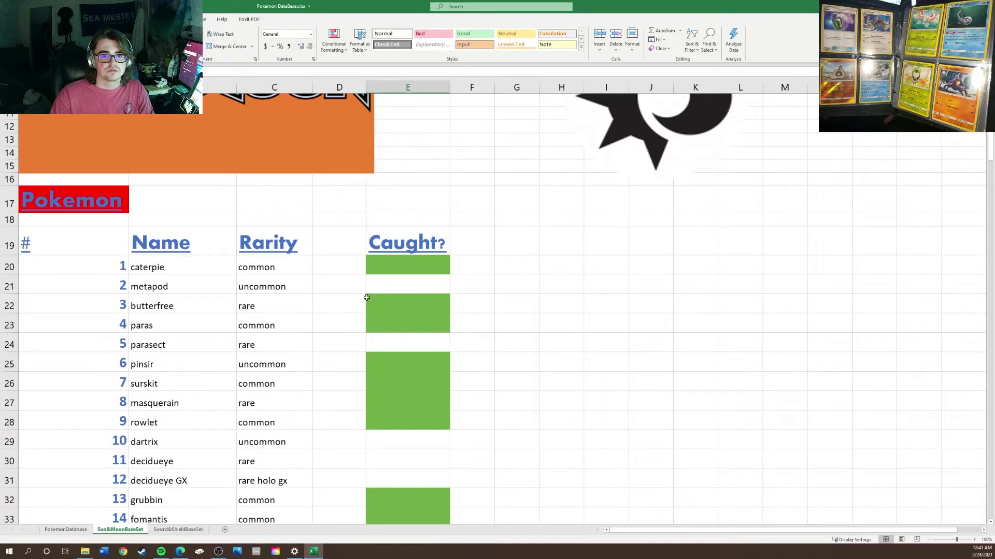
- Examine the green Caught? markings for the first cards of the set, from caterpie to about popplio
scroll(400, 265, "down", 2)
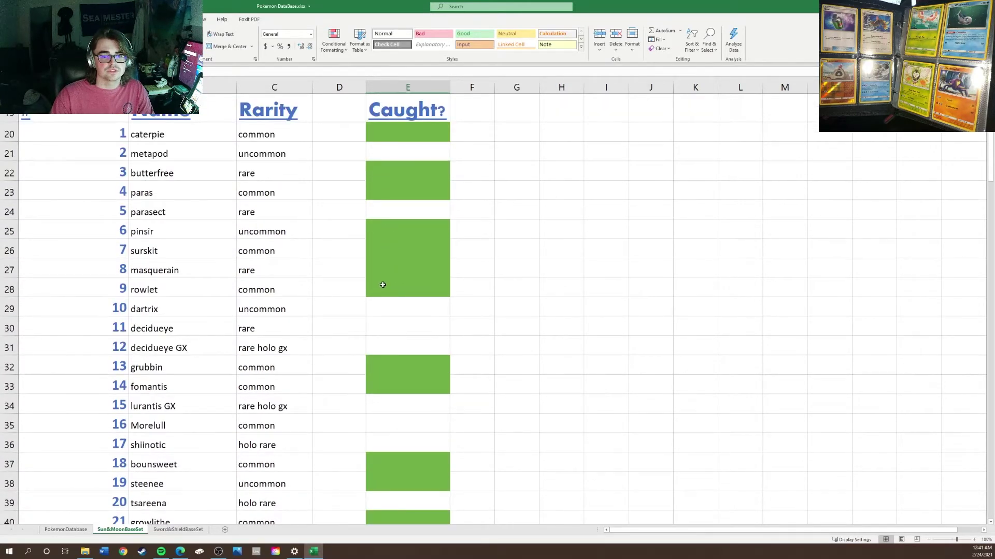
scroll(382, 284, "down", 2)
scroll(380, 257, "down", 2)
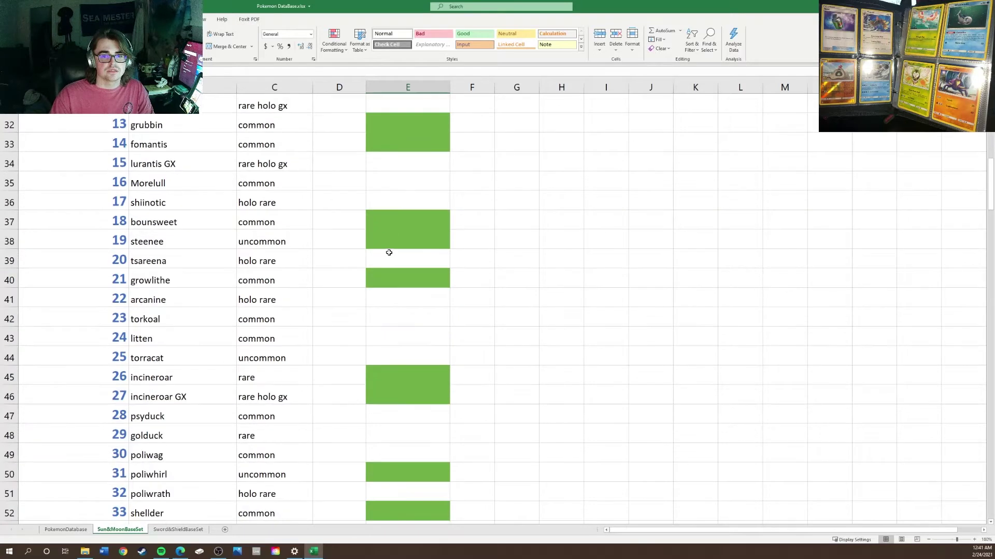
scroll(389, 275, "down", 2)
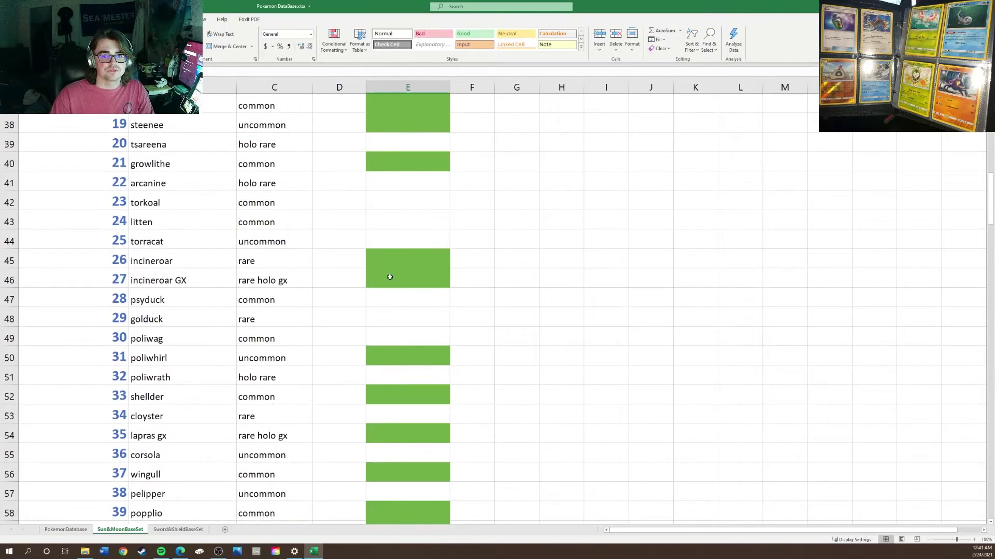
scroll(389, 278, "down", 2)
scroll(394, 242, "up", 7)
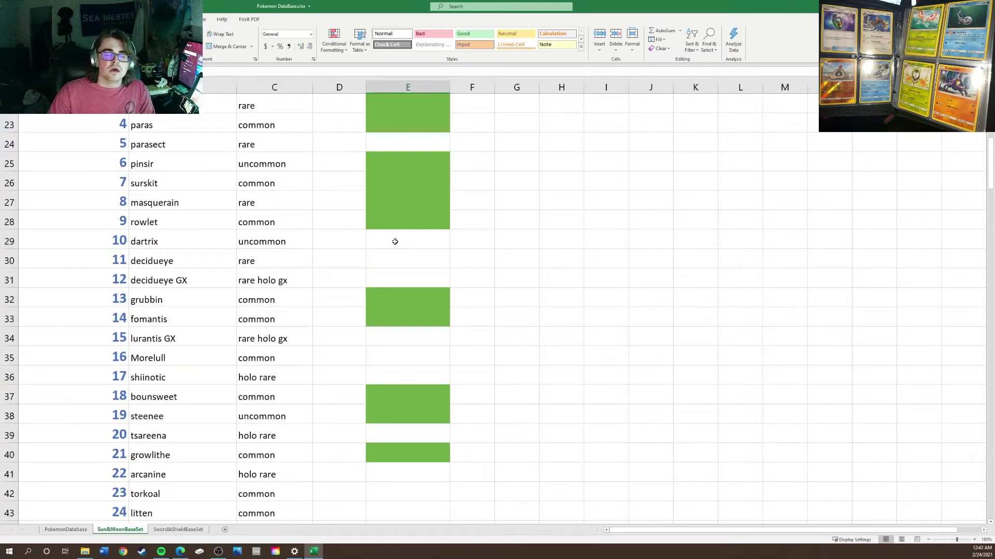
scroll(395, 241, "up", 7)
scroll(393, 259, "down", 3)
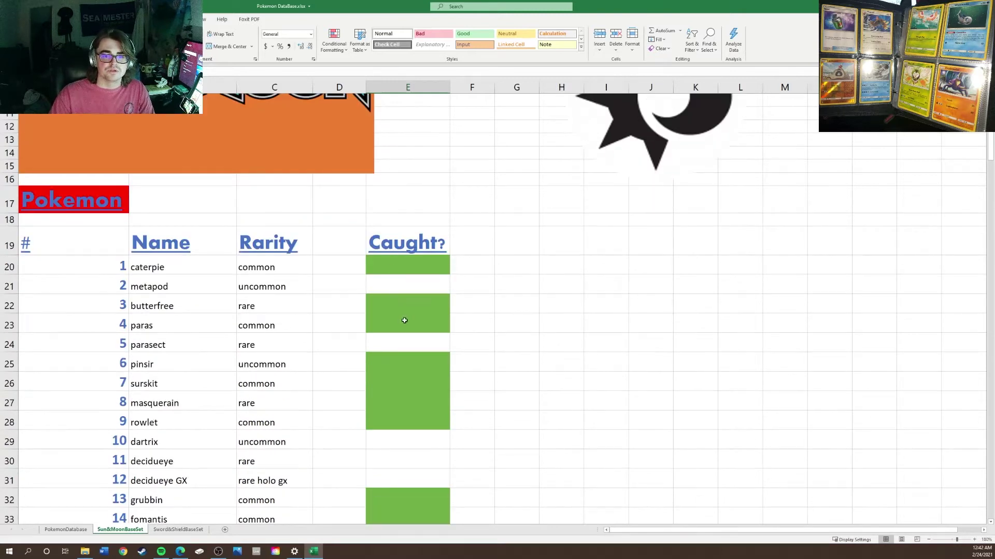
- Review the green Caught? markings down the first half of the set, from caterpie to about carvanha
scroll(401, 318, "down", 2)
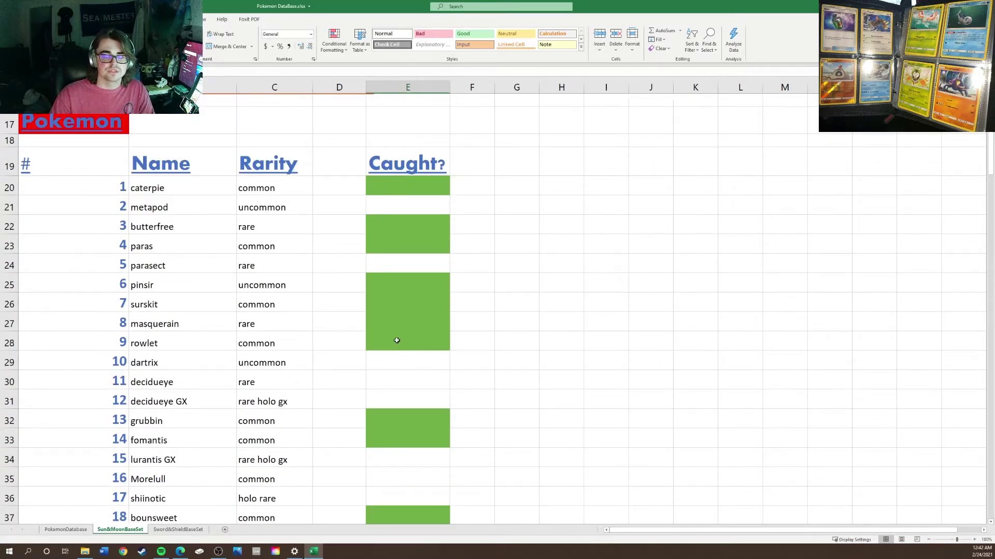
scroll(411, 440, "down", 3)
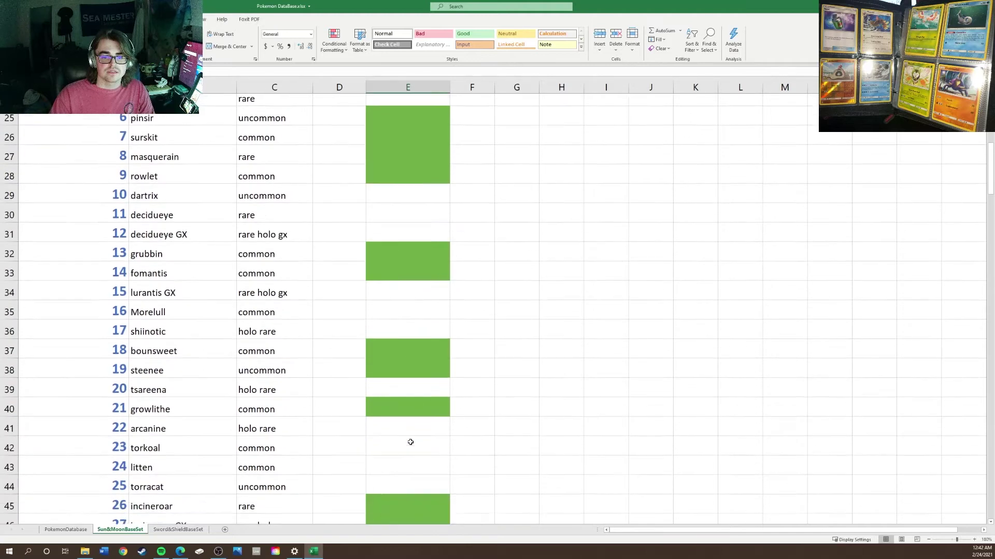
scroll(409, 436, "down", 5)
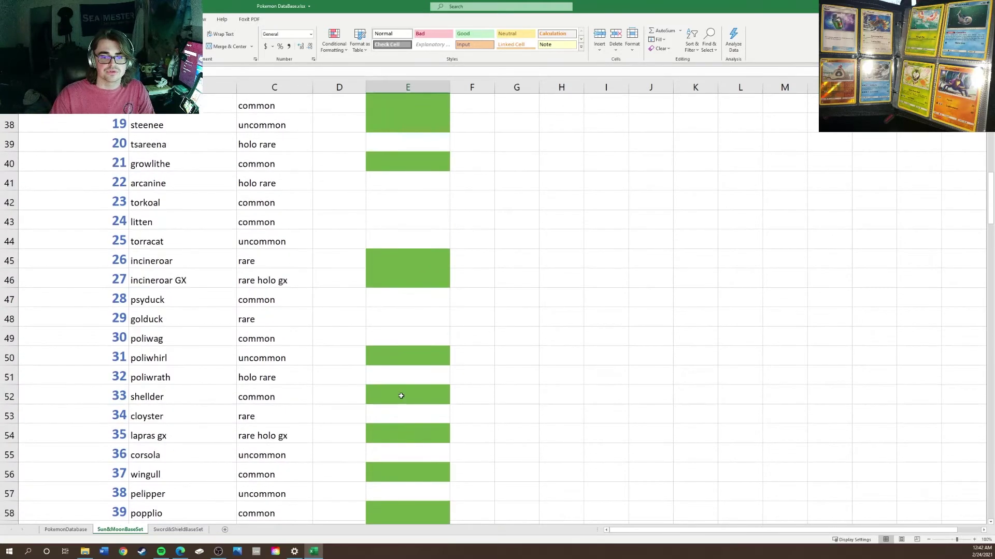
scroll(405, 391, "down", 2)
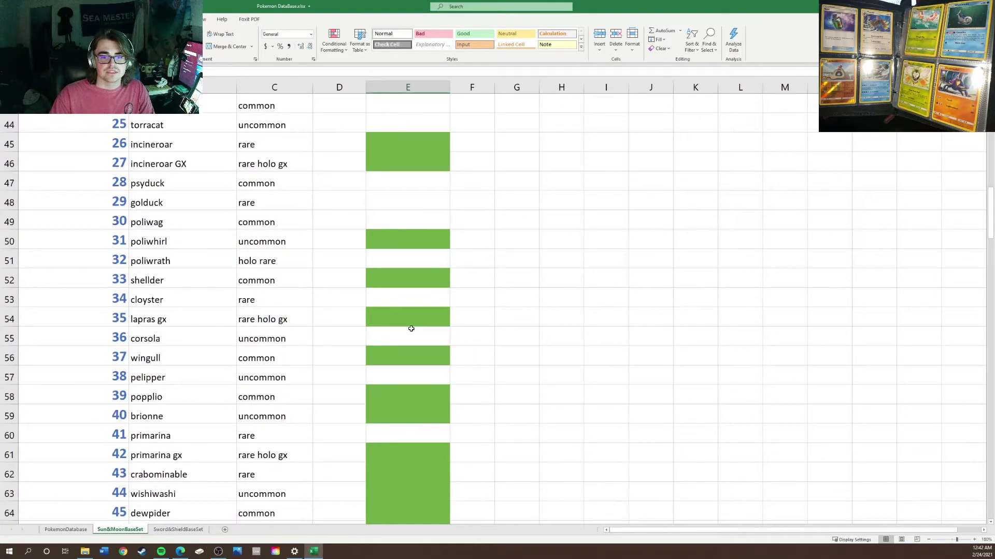
scroll(410, 357, "down", 2)
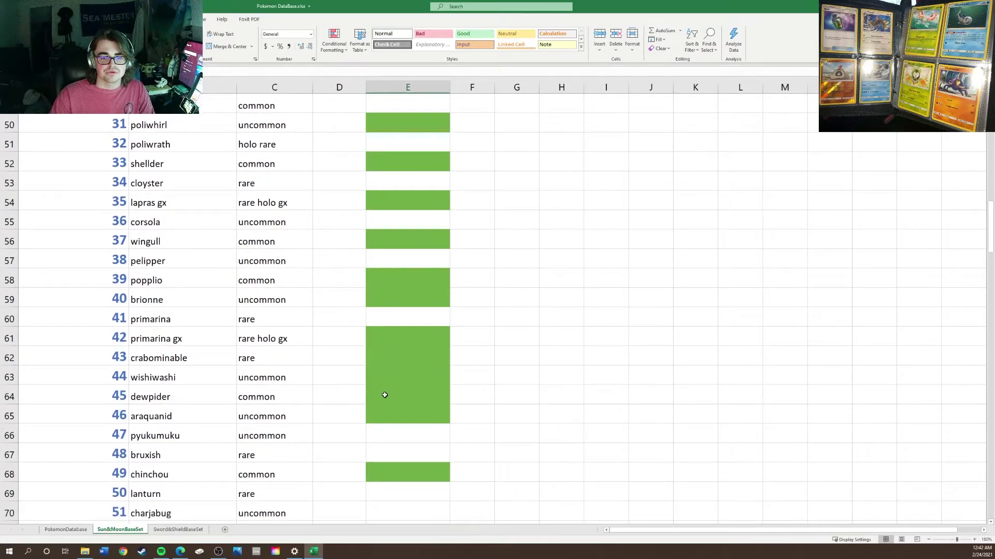
scroll(388, 407, "down", 1)
scroll(389, 415, "down", 2)
scroll(388, 404, "down", 4)
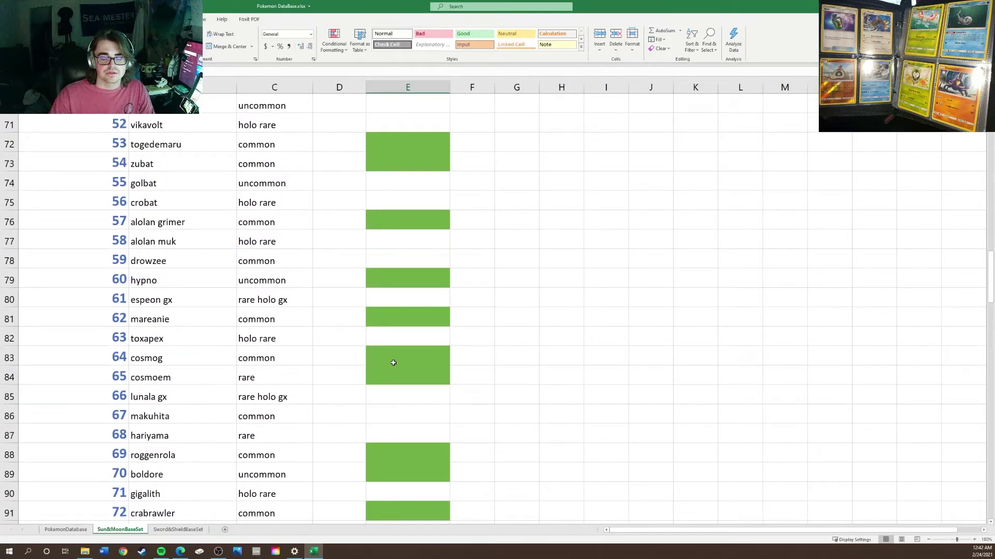
scroll(394, 381, "down", 2)
scroll(446, 372, "down", 2)
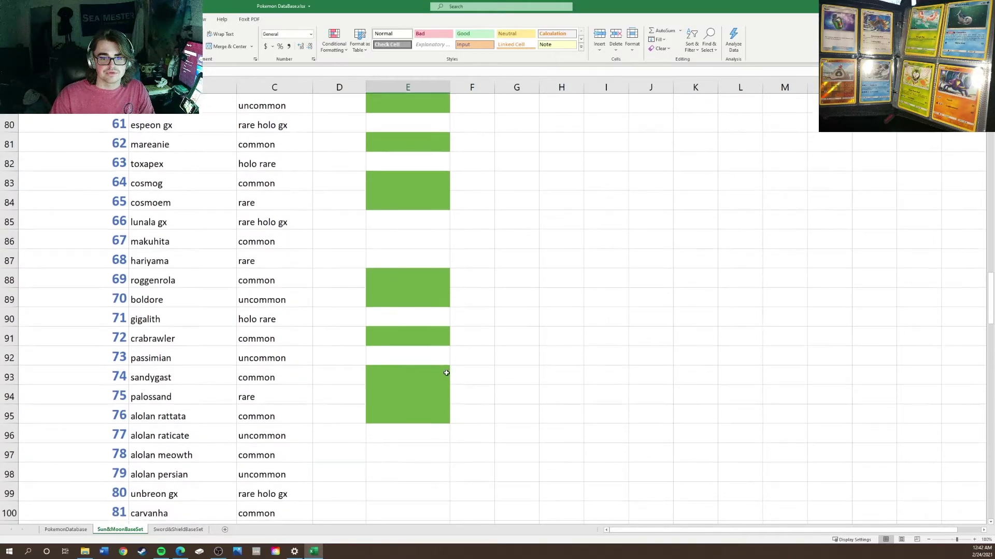
- Review the Caught? markings for the rest of the set, from carvanha through the secret rares to steel energy
scroll(446, 373, "down", 4)
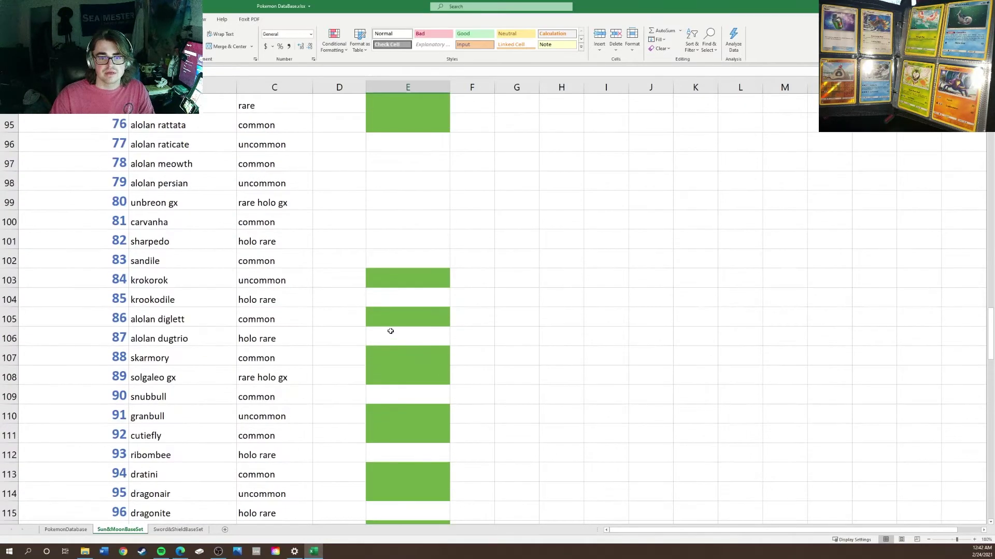
scroll(511, 327, "down", 2)
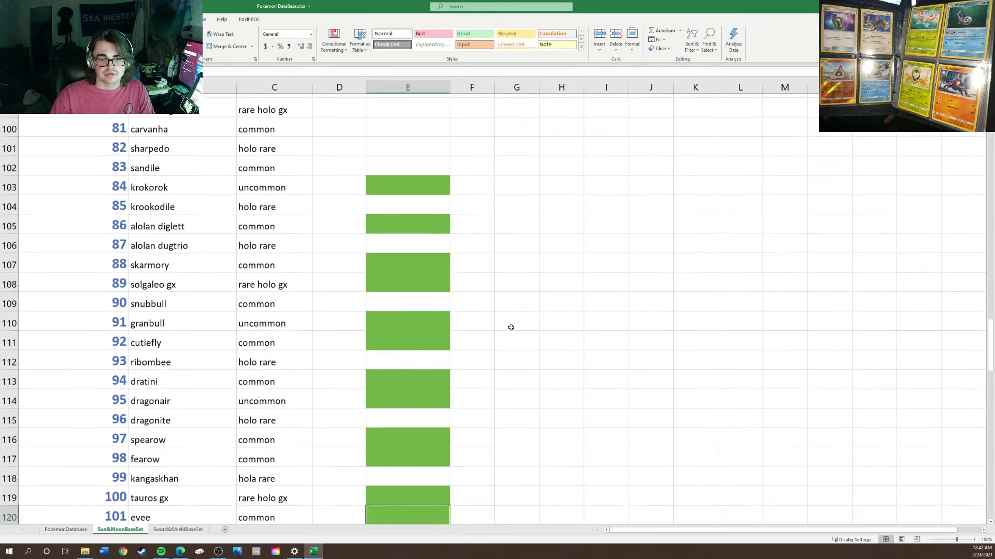
scroll(511, 327, "down", 1)
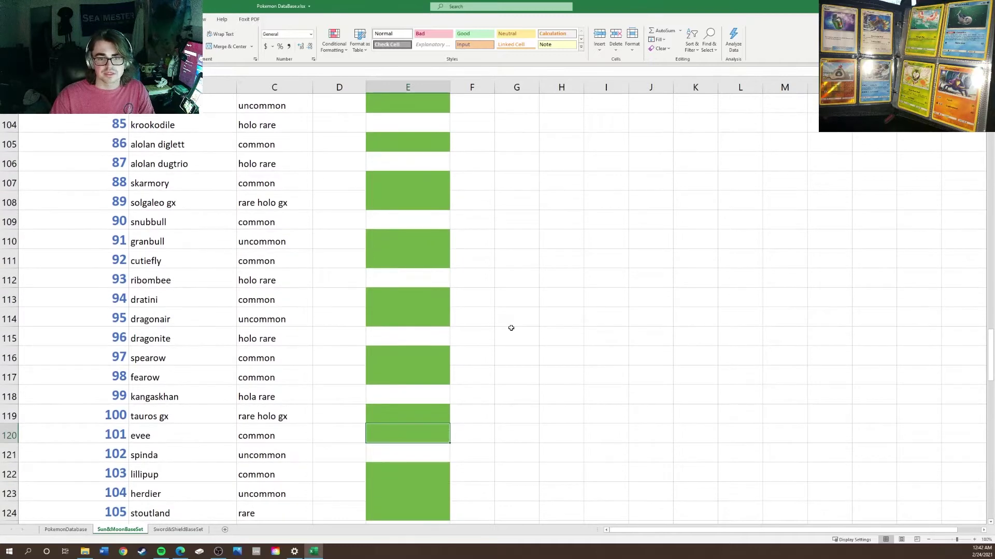
scroll(511, 328, "down", 1)
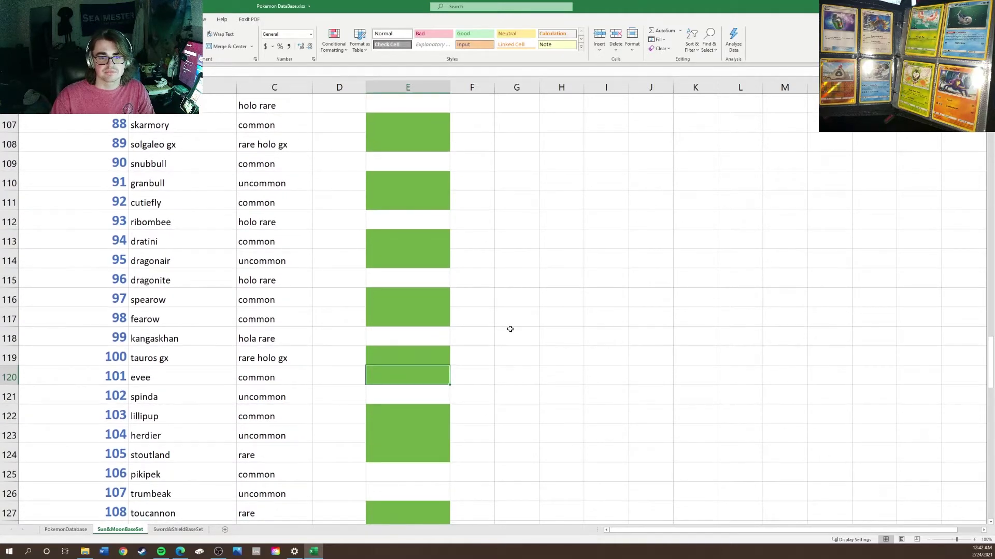
scroll(510, 329, "down", 4)
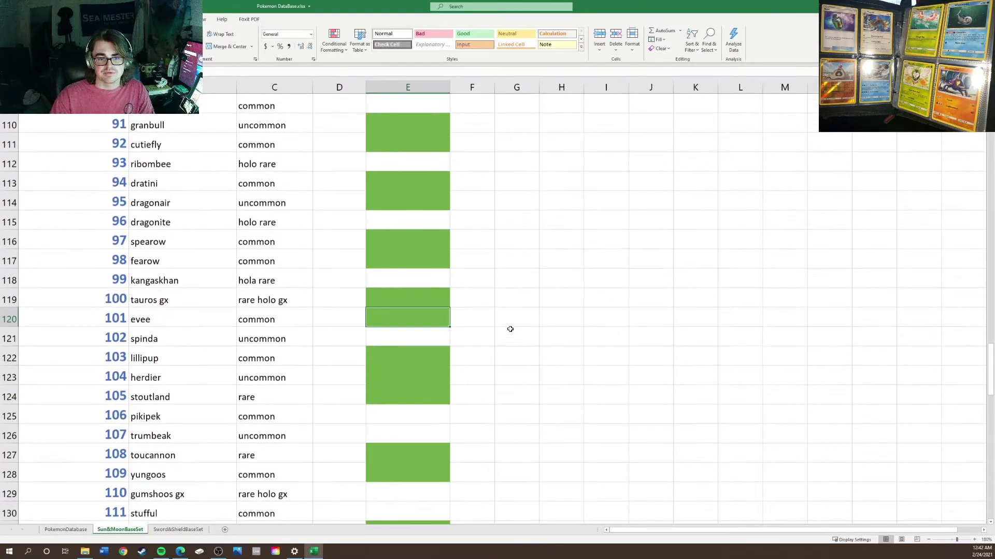
scroll(510, 329, "down", 2)
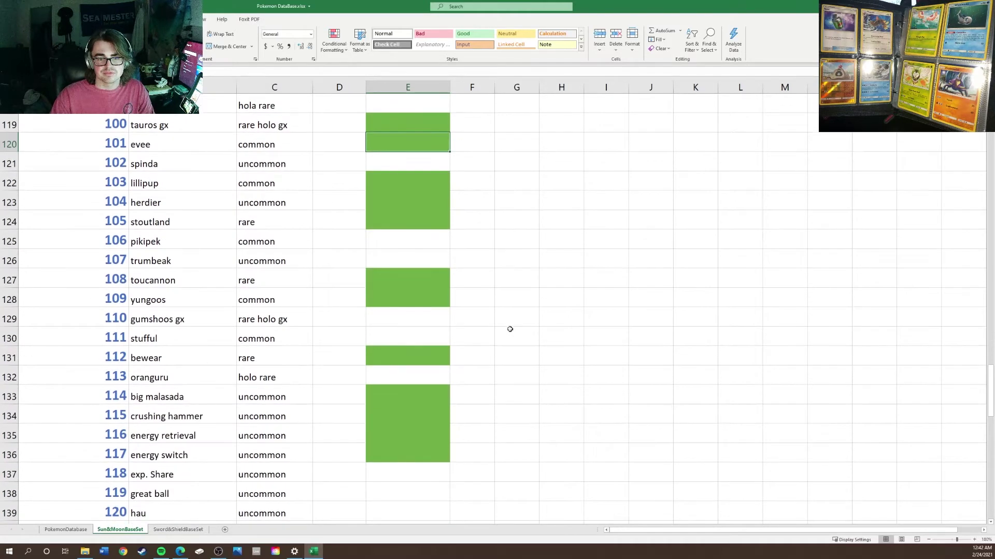
scroll(509, 330, "down", 1)
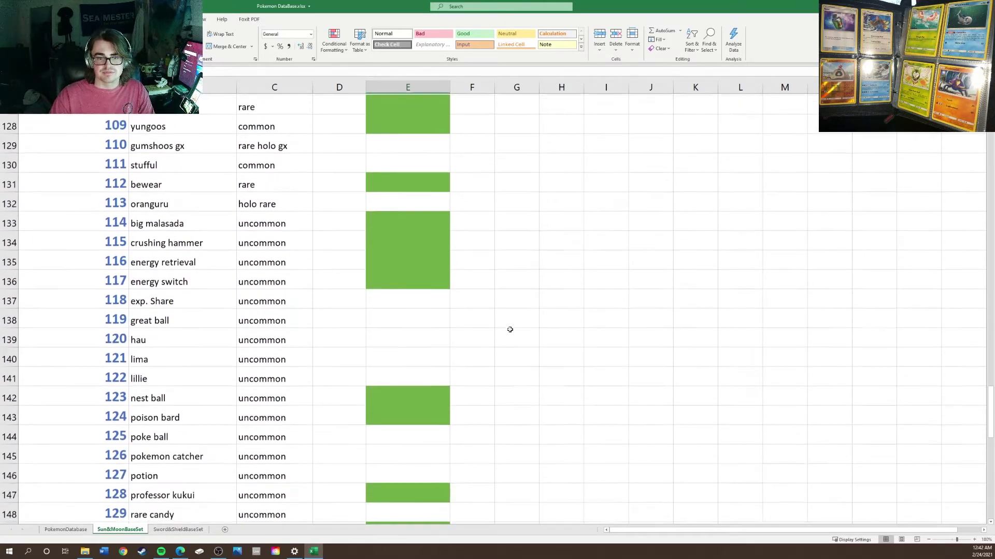
scroll(510, 330, "down", 2)
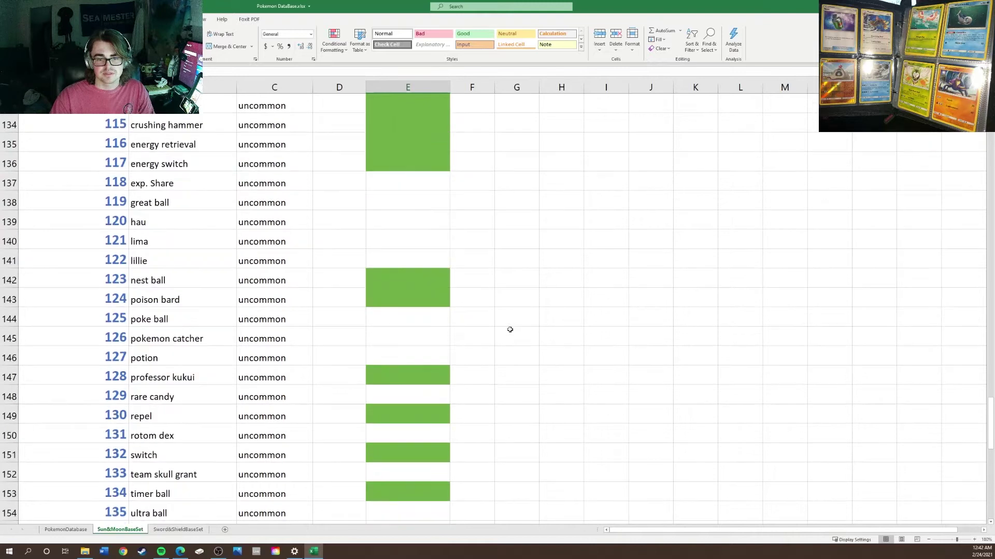
scroll(510, 329, "down", 2)
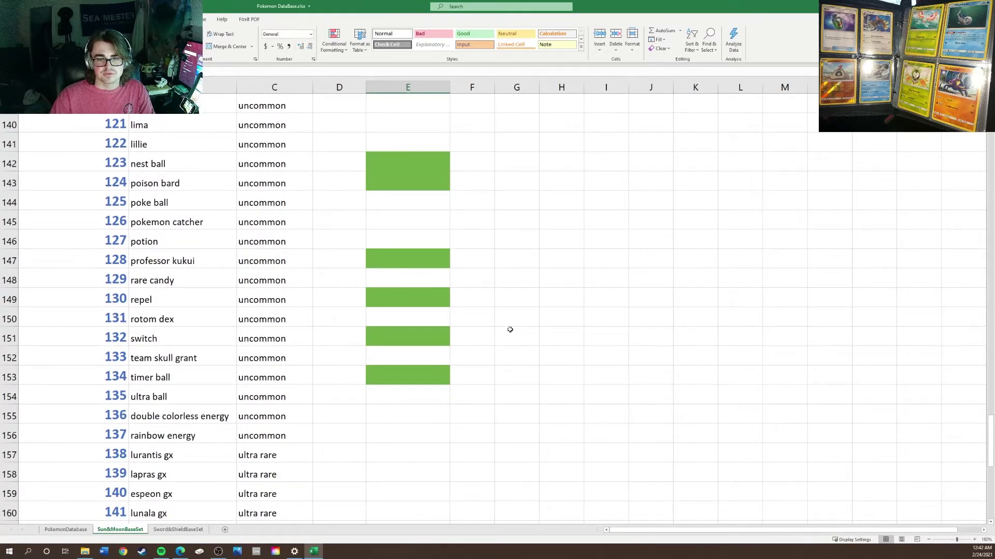
scroll(509, 329, "down", 8)
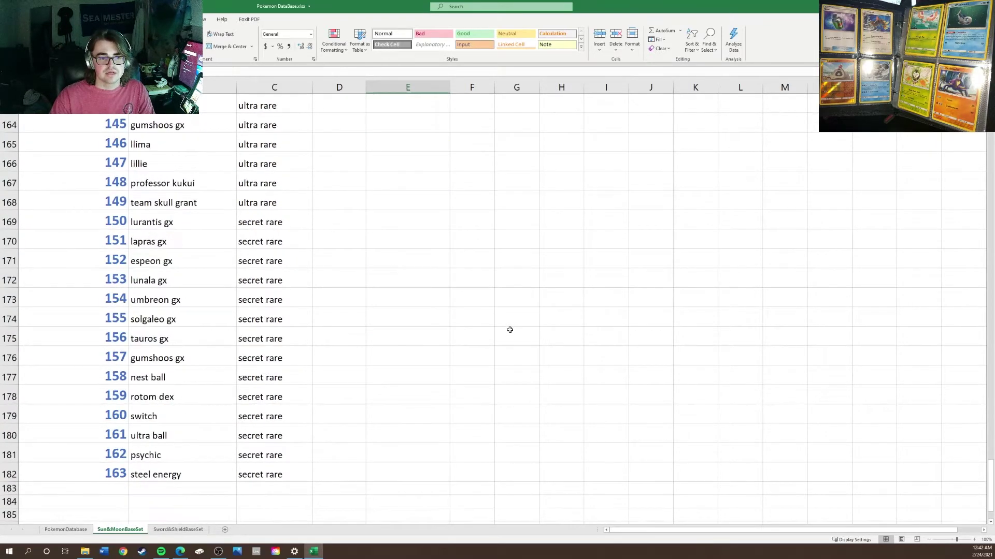
scroll(510, 329, "up", 1)
scroll(510, 330, "down", 1)
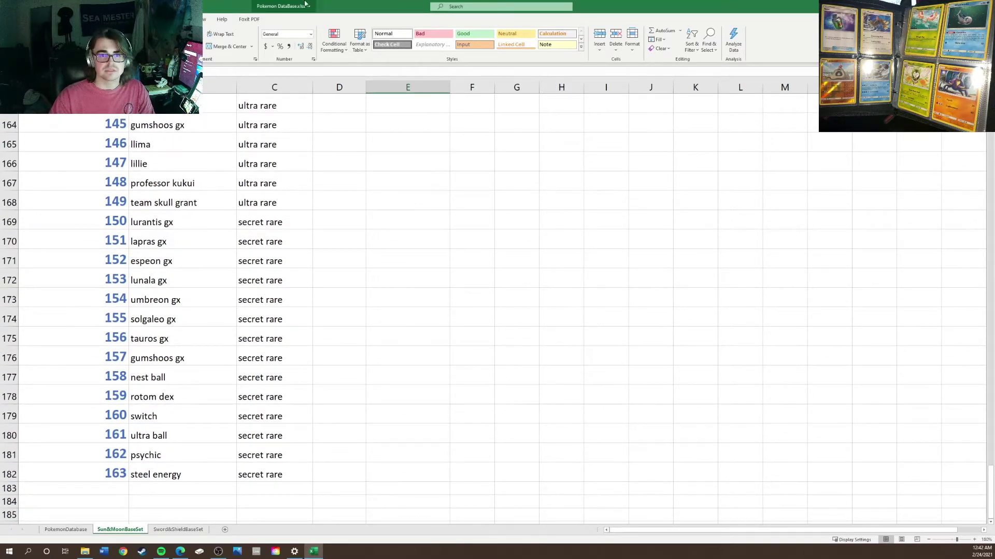
- Switch to the web browser and search the web for calculator in the empty new tab
left_click(179, 552)
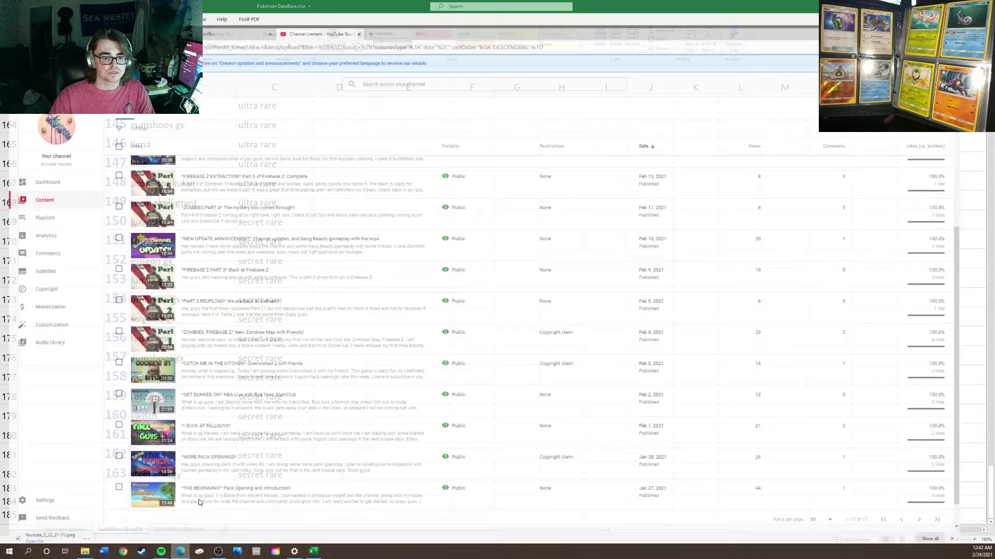
left_click(378, 7)
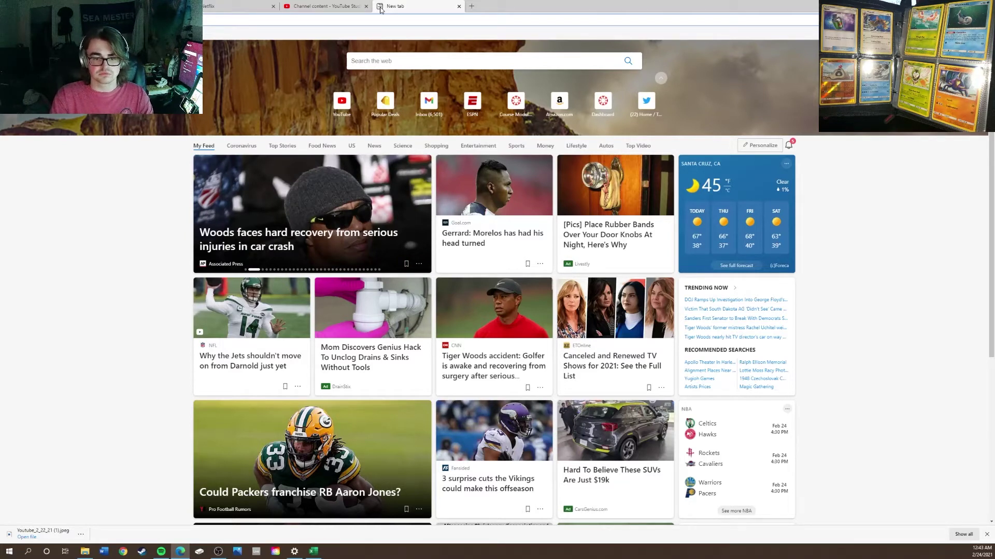
type("calcul")
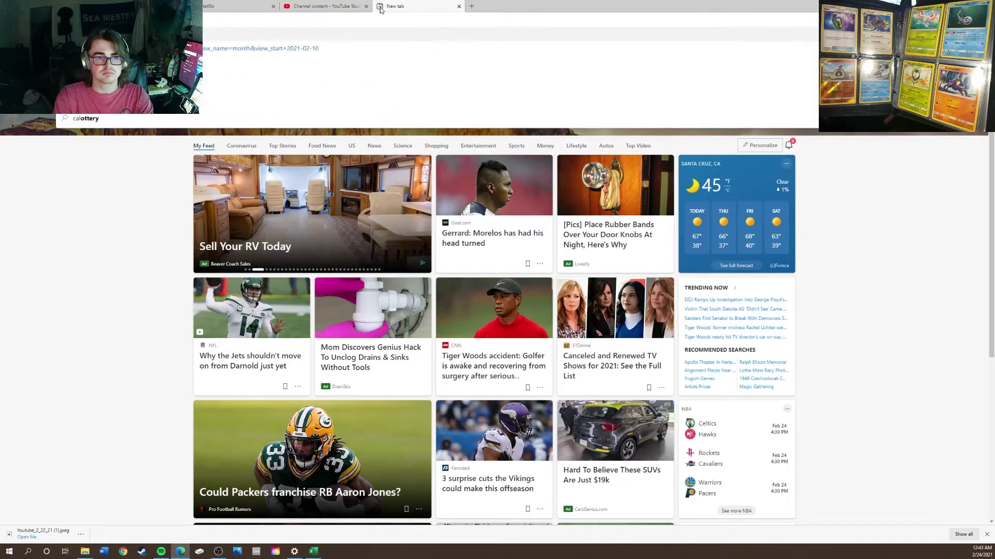
type("ator")
key("Return")
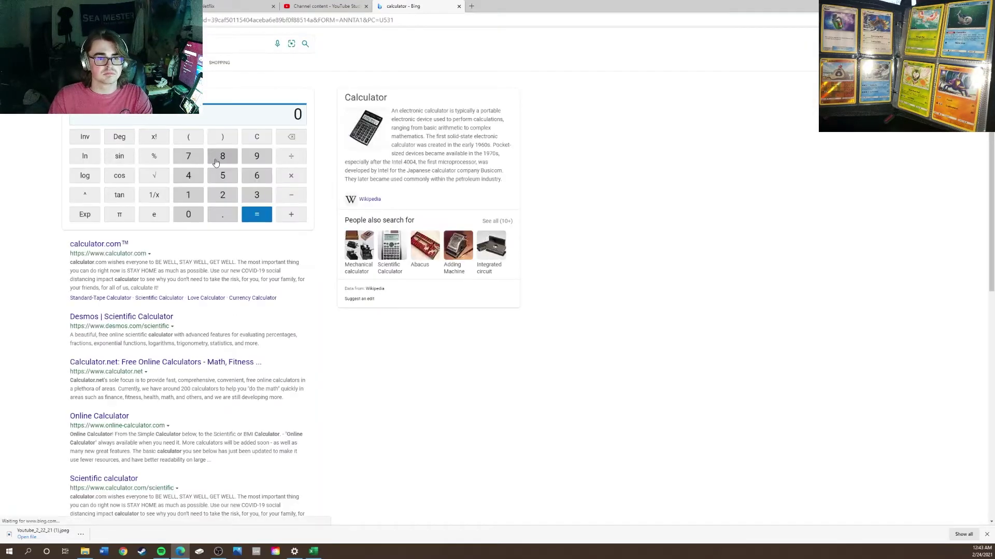
- Divide 67 by 163 in the online calculator to work out the share of the set that is caught
left_click(257, 182)
left_click(188, 156)
left_click(290, 156)
left_click(188, 195)
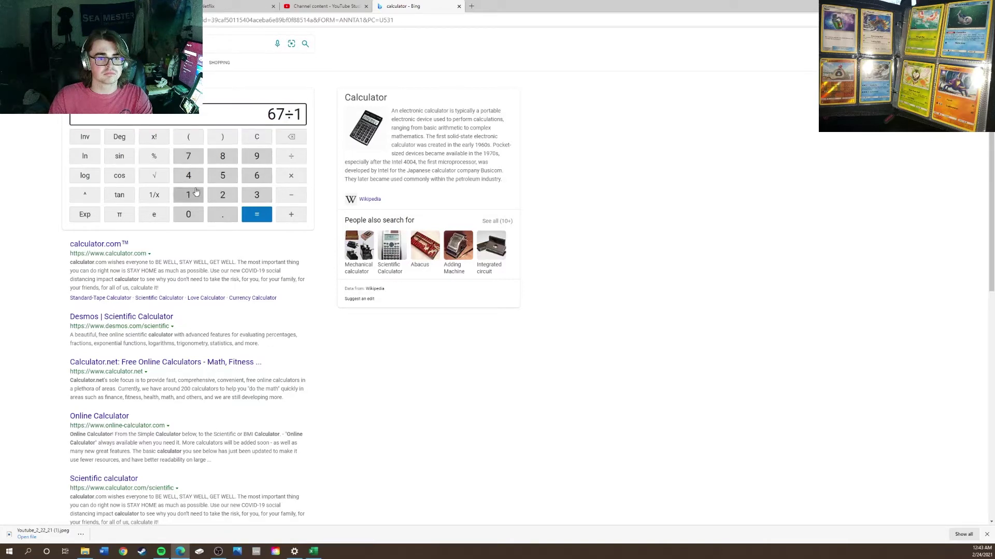
left_click(257, 175)
left_click(256, 195)
left_click(256, 213)
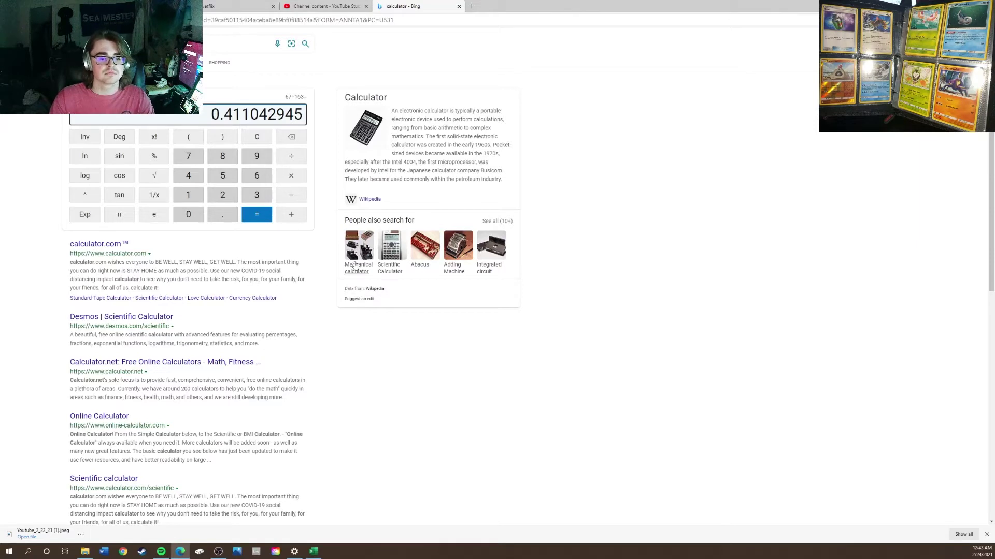
- Switch back to the Excel sheet, enter the heading "% Caught:" in cell G19 and widen column G to fit it
left_click(313, 551)
scroll(394, 145, "up", 20)
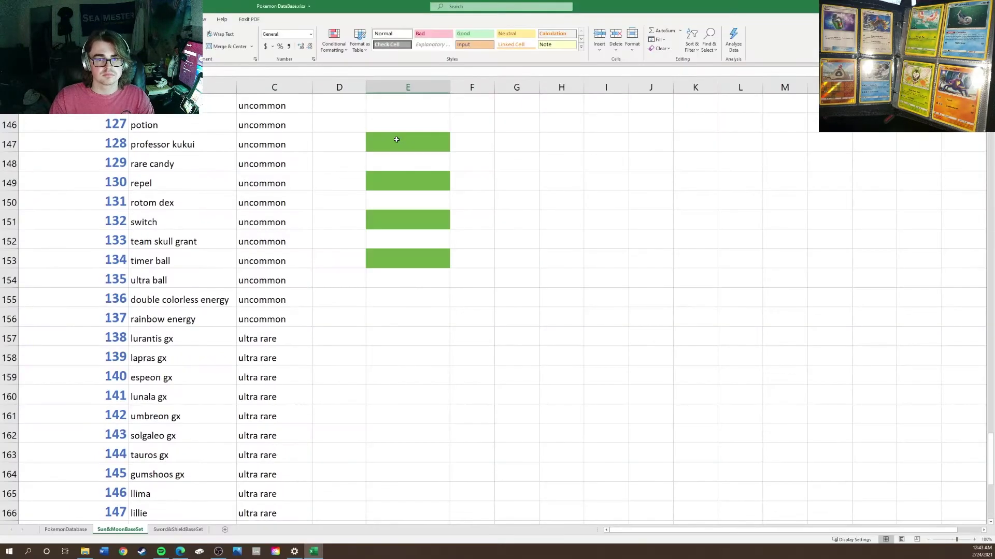
scroll(393, 157, "up", 16)
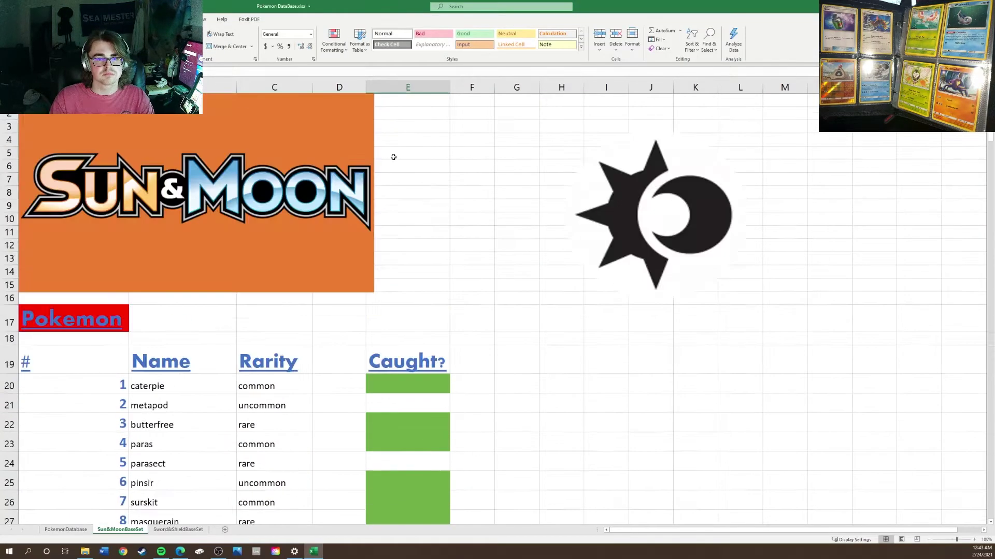
scroll(402, 158, "down", 2)
left_click(515, 280)
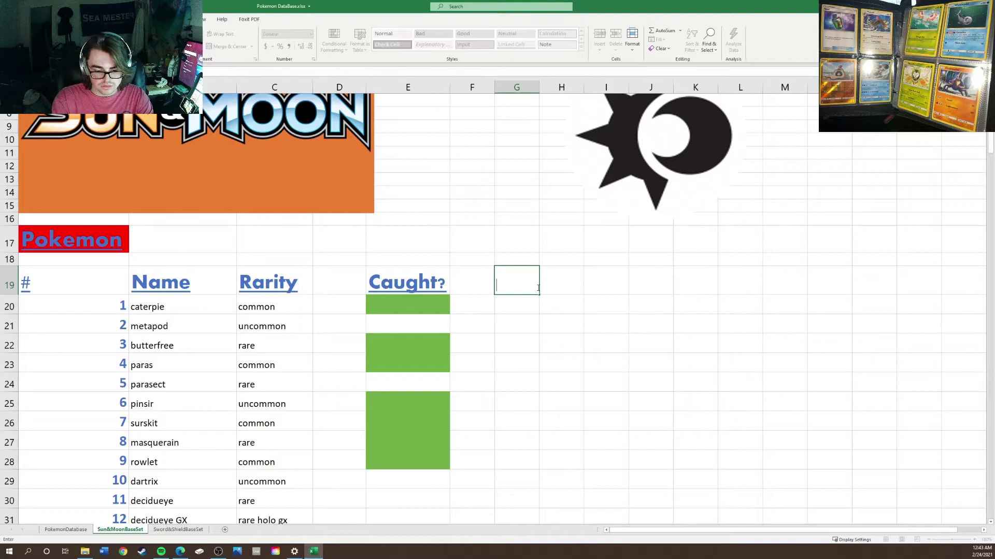
type("Perta")
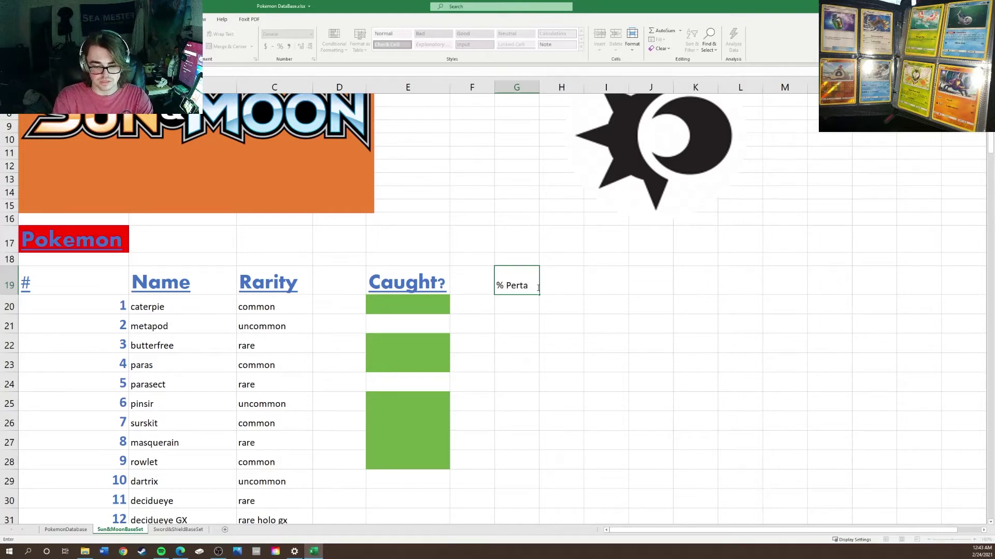
key("BackSpace")
key("BackSpace")
key("BackSpace")
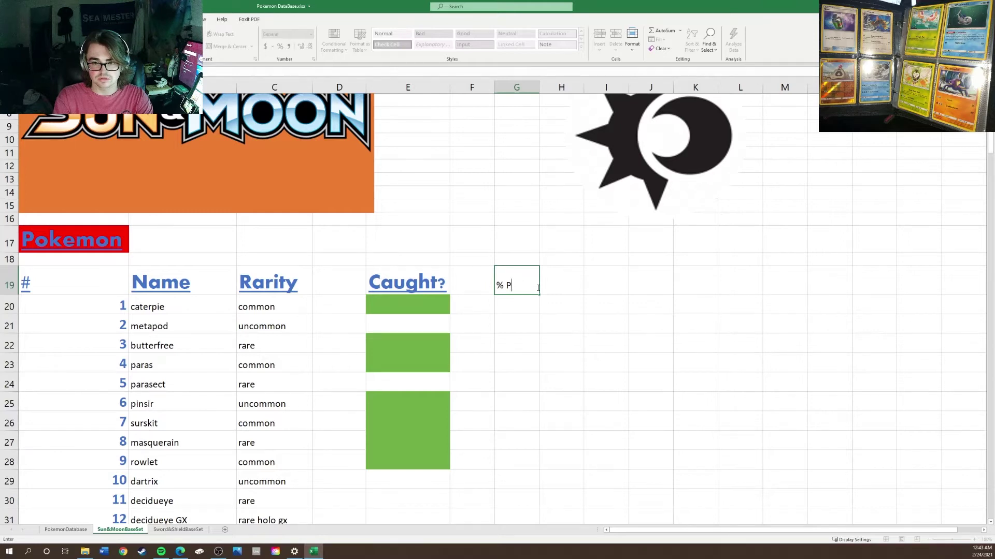
type("Caught:")
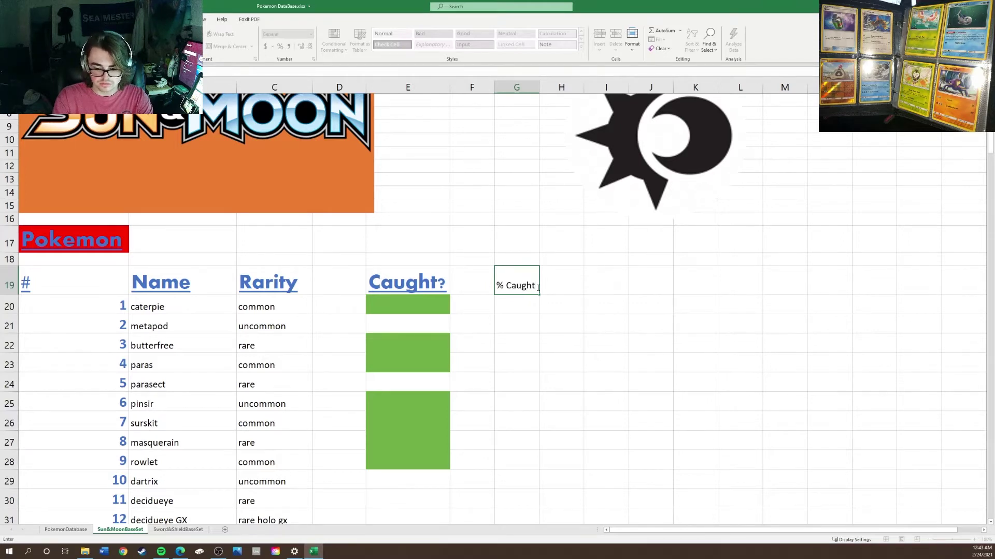
left_click(537, 87)
left_click_drag(539, 87, 592, 89)
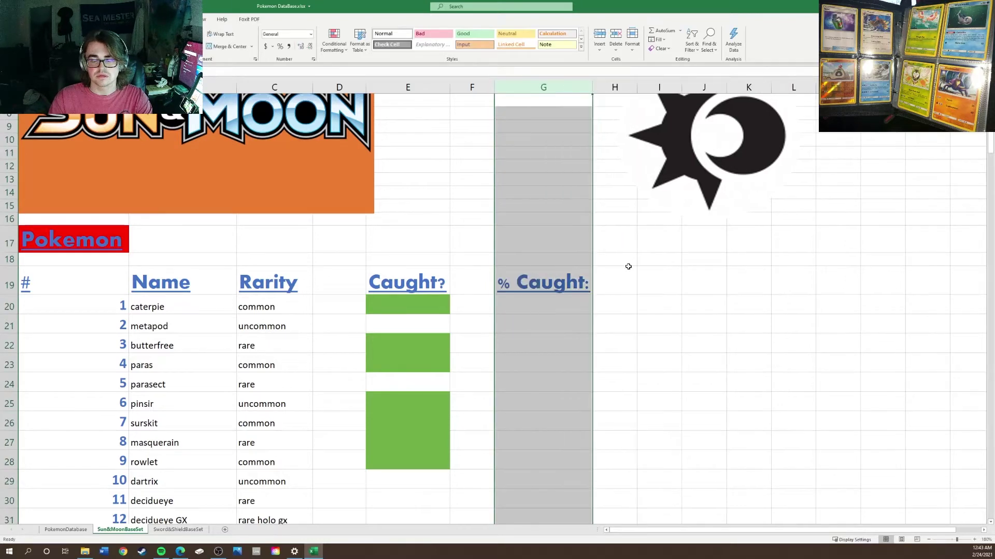
- Enter 41 in cell H19 as the value for the % Caught: heading
left_click(622, 275)
double_click(622, 275)
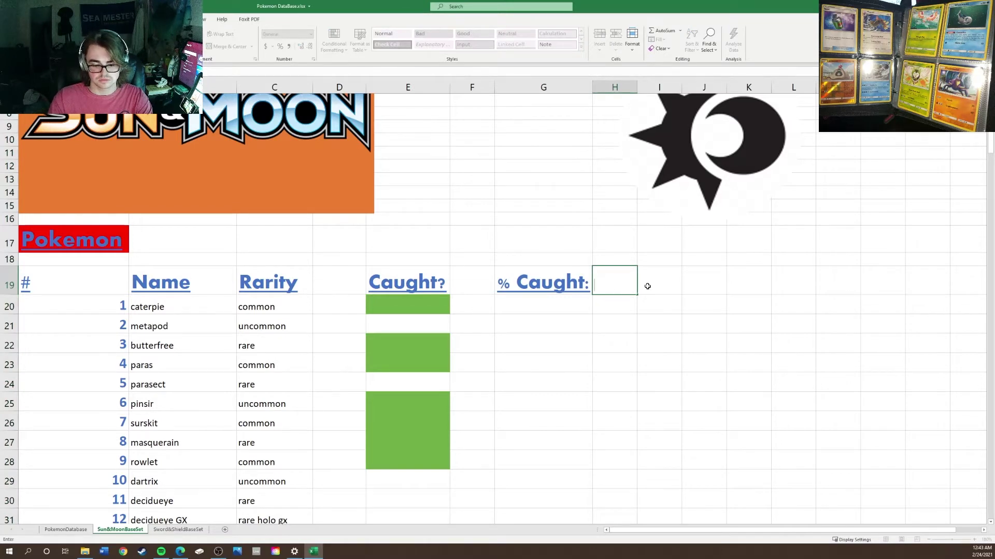
type("41")
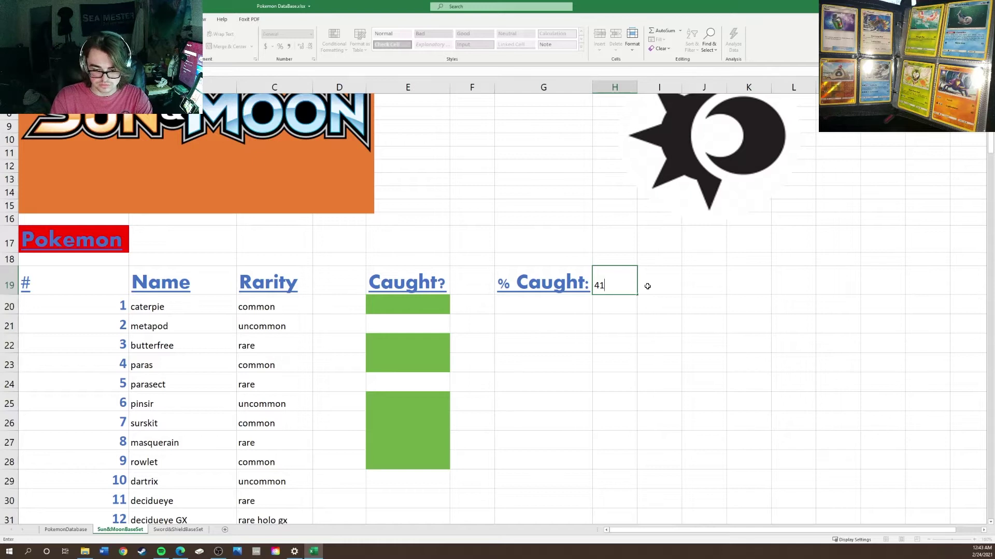
key("ctrl+Return")
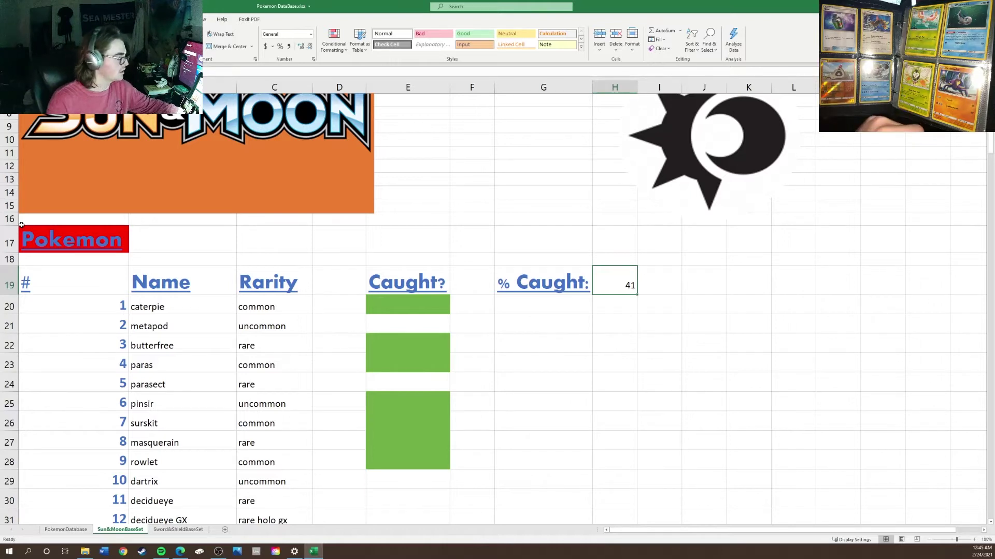
scroll(351, 313, "down", 3)
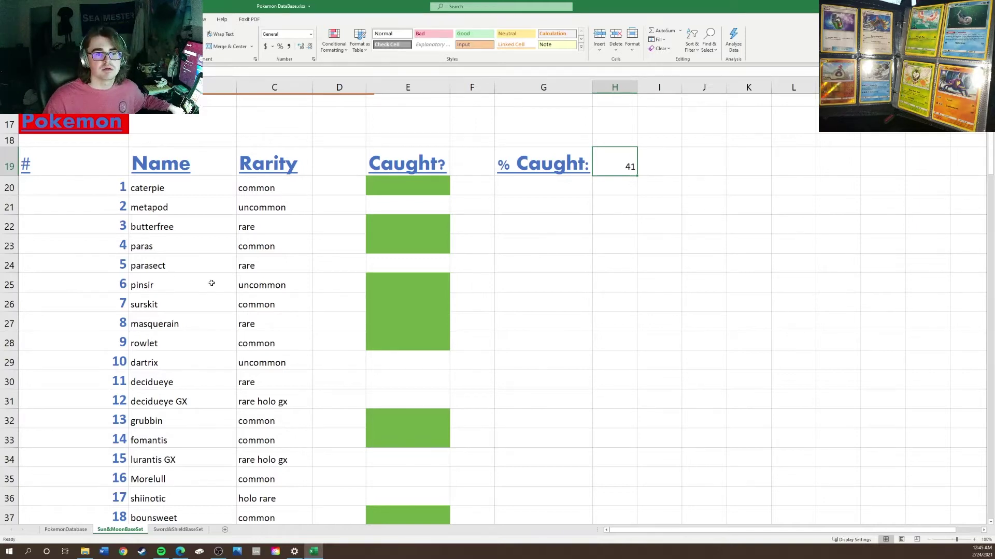
- Look through the Sun & Moon card list and its Caught? column to compare the marked cards with the binder
scroll(263, 291, "down", 20)
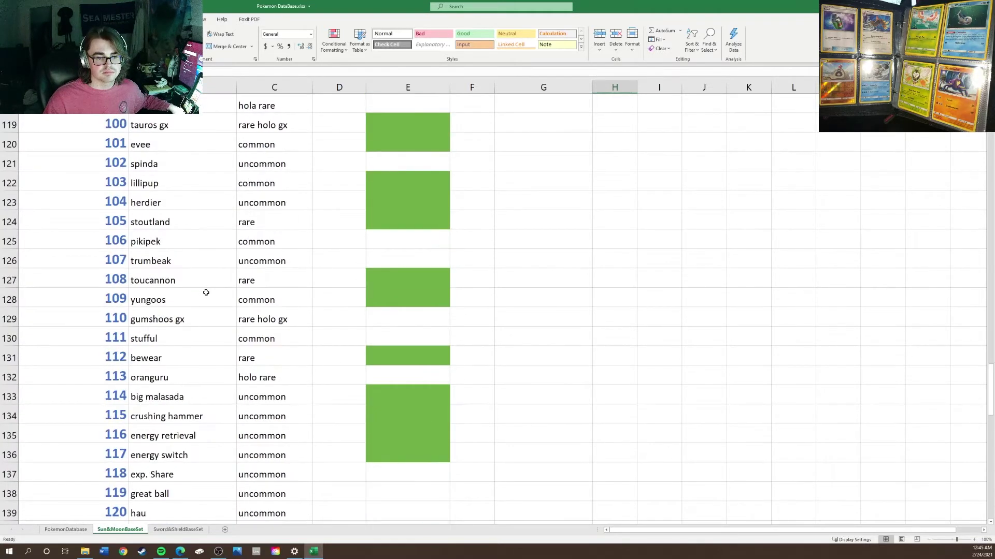
scroll(206, 292, "down", 14)
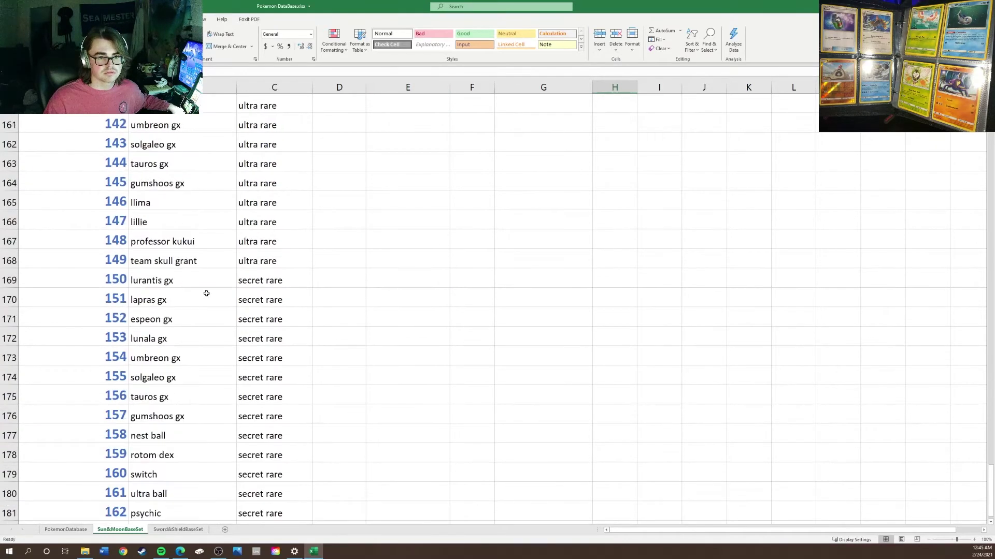
scroll(206, 293, "up", 5)
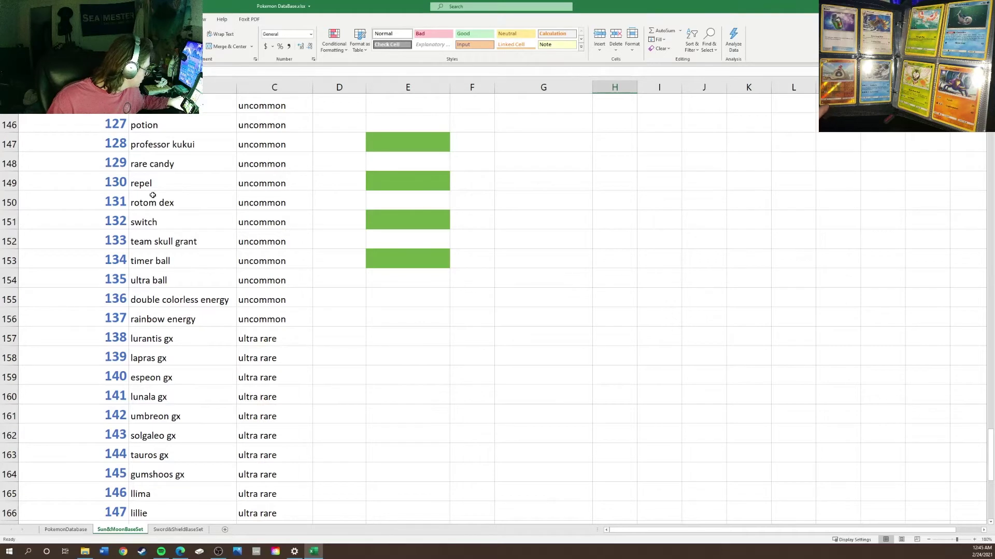
scroll(153, 195, "up", 13)
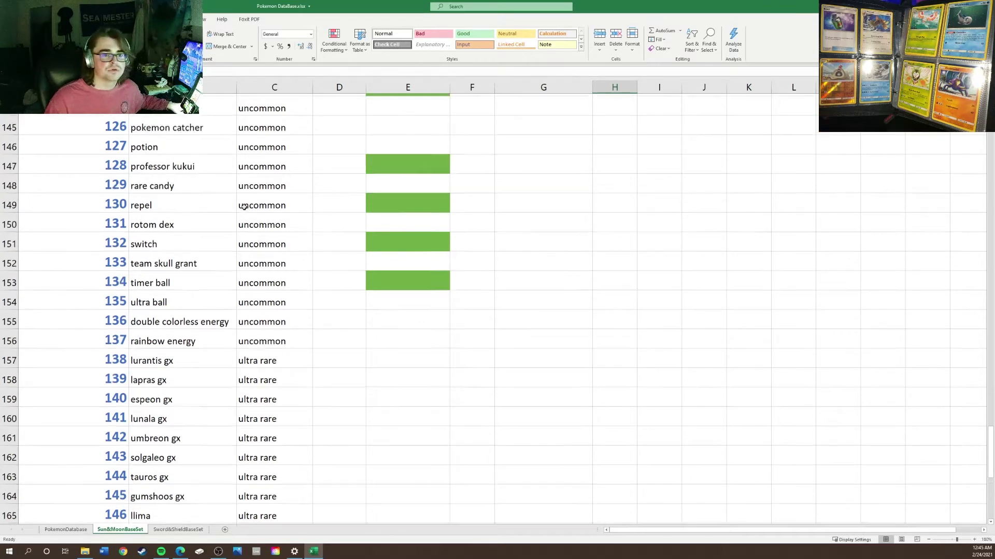
scroll(244, 207, "up", 7)
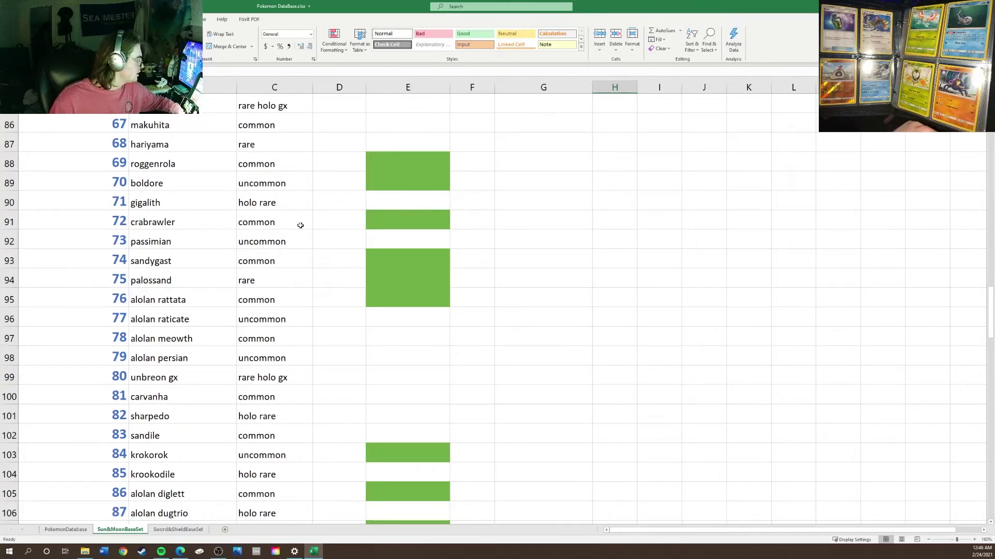
scroll(300, 225, "up", 5)
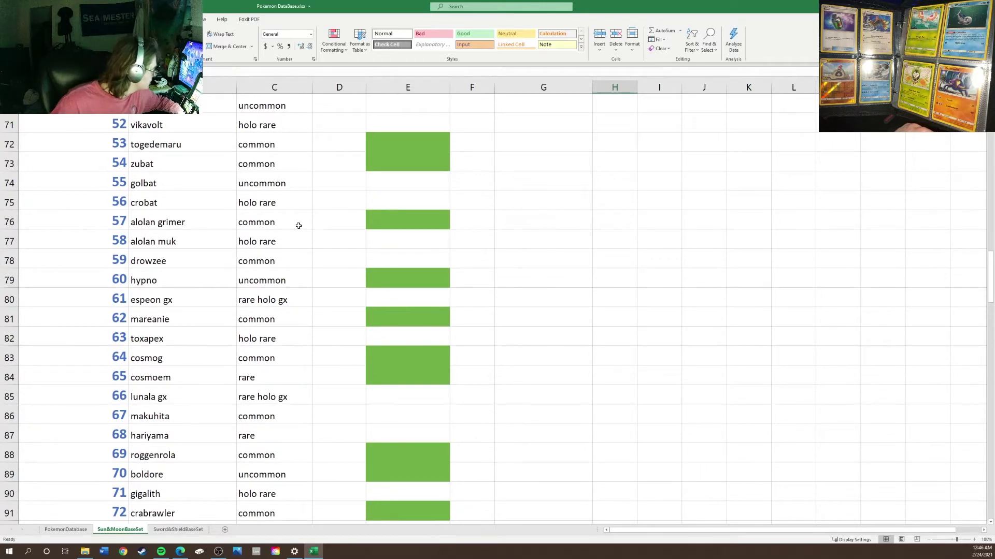
scroll(298, 226, "up", 2)
scroll(298, 226, "up", 4)
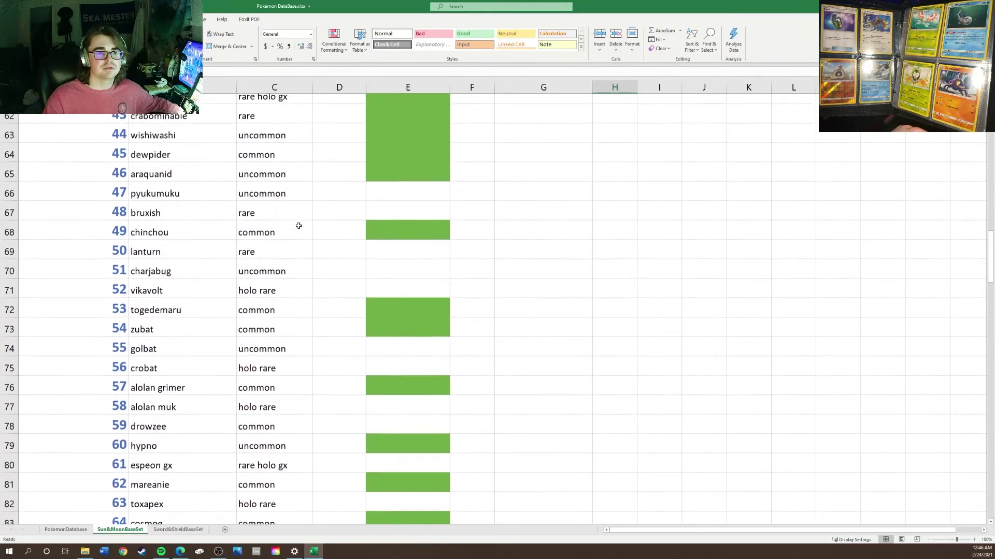
scroll(298, 227, "down", 8)
scroll(296, 228, "down", 7)
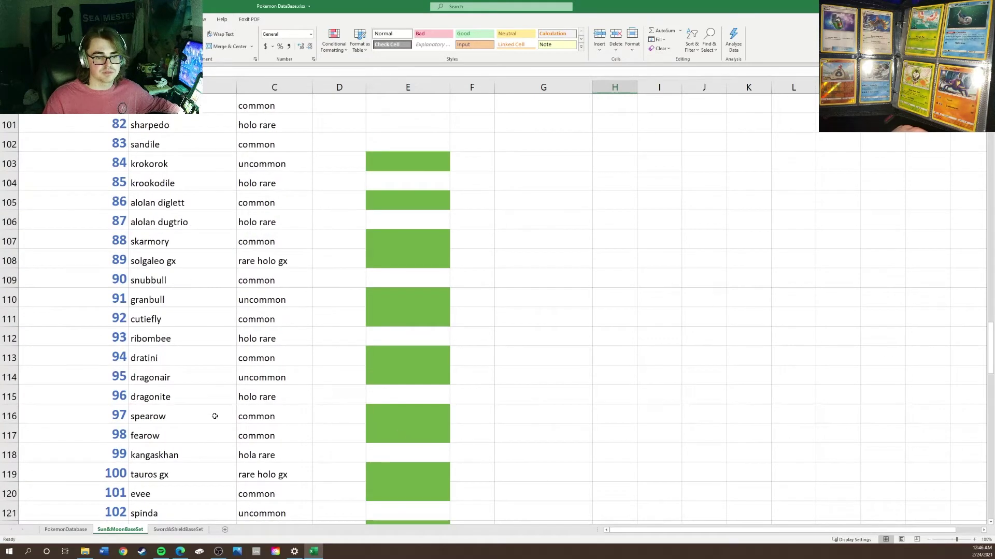
- Mark dartrix as caught by filling its cell E29 in the Caught? column with green
scroll(214, 419, "up", 8)
scroll(214, 417, "up", 1)
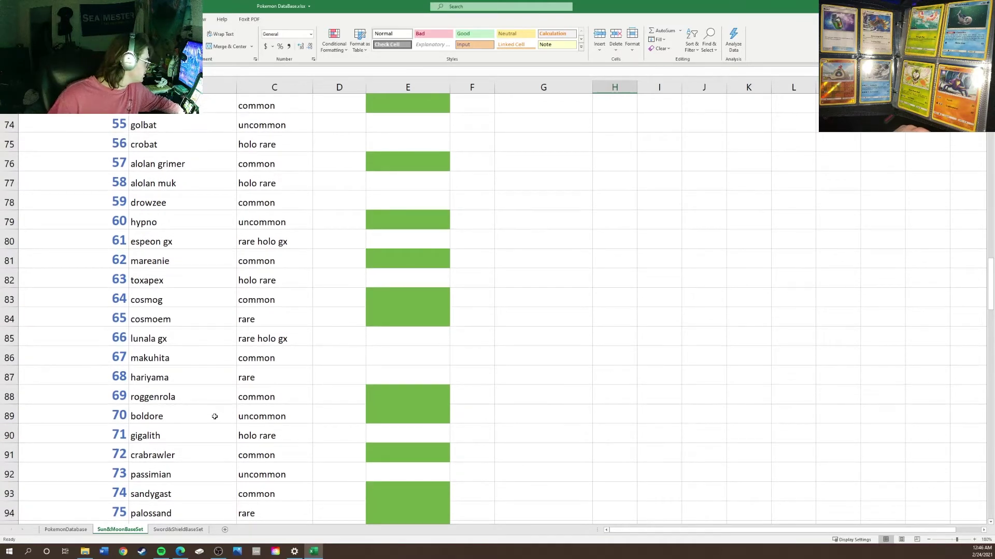
scroll(215, 416, "up", 16)
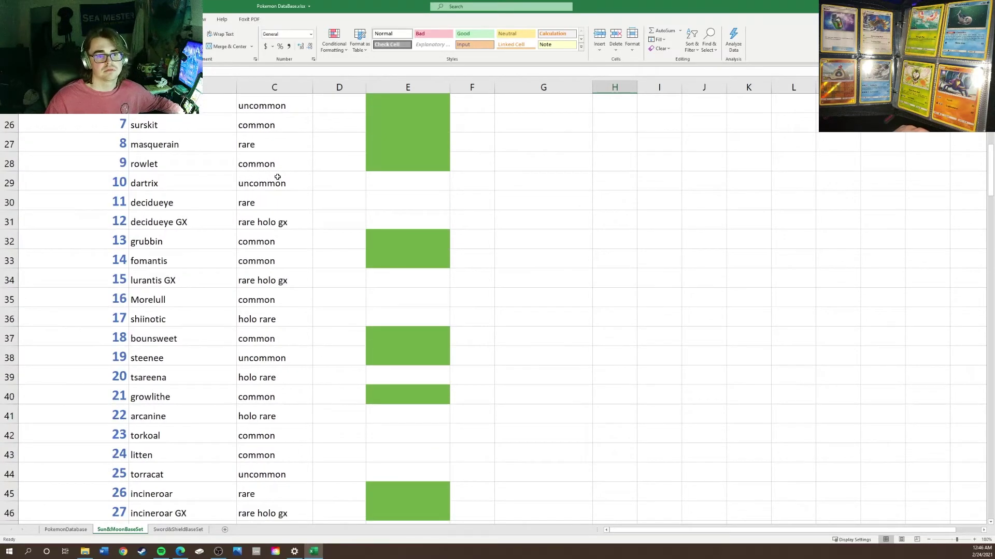
left_click(392, 179)
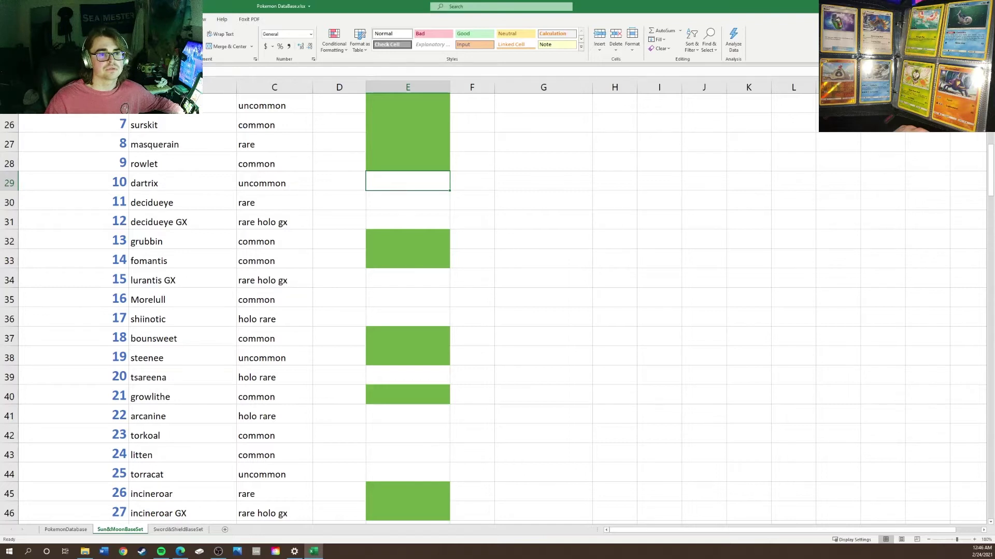
left_click(134, 46)
left_click(183, 63)
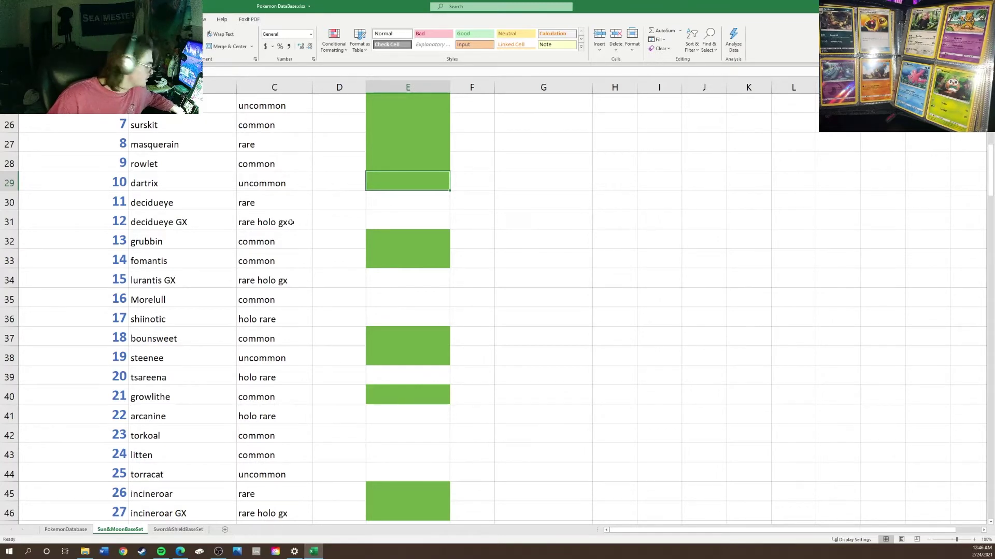
- Mark cloyster and corsola as caught by filling cells E53 and E55 in the Caught? column with green
scroll(347, 247, "down", 17)
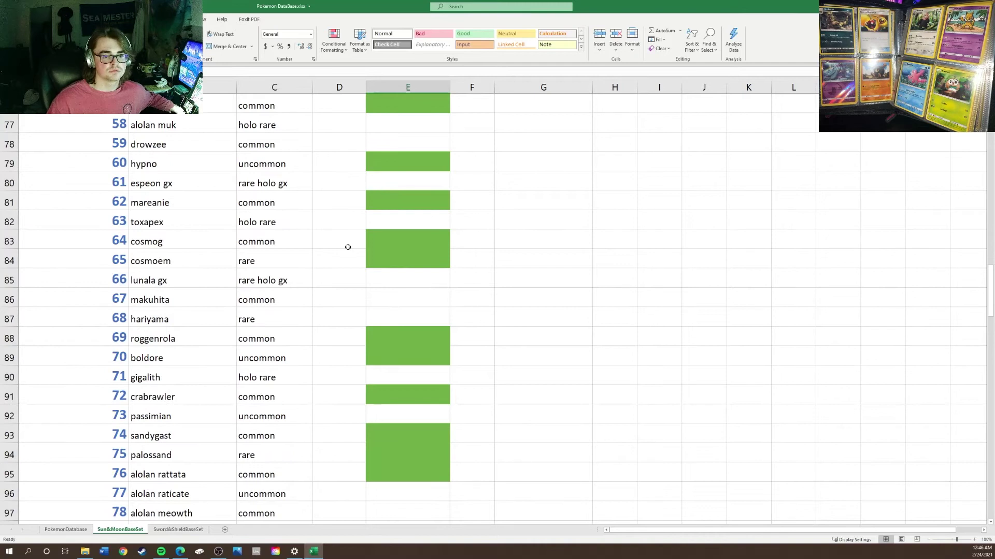
scroll(347, 247, "down", 14)
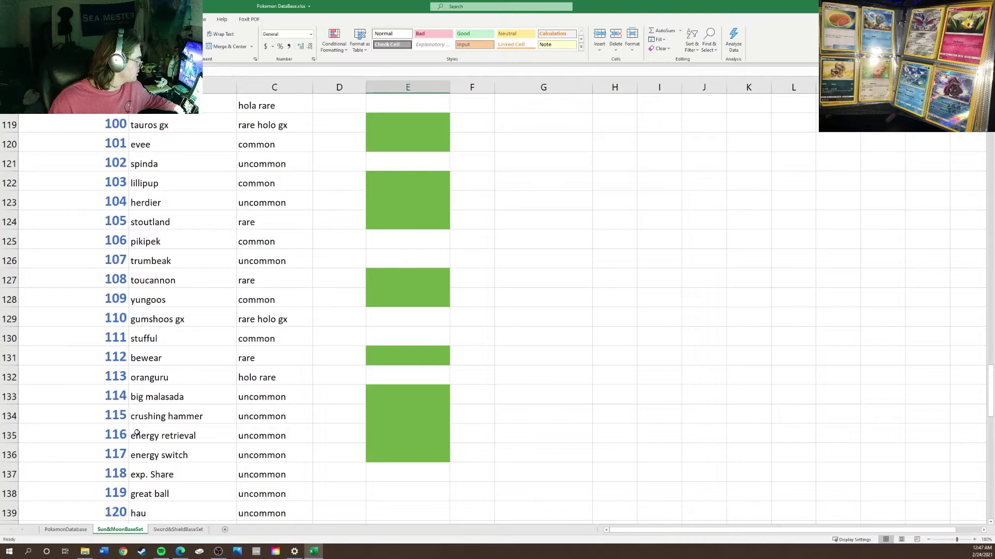
scroll(179, 430, "down", 8)
scroll(179, 430, "up", 9)
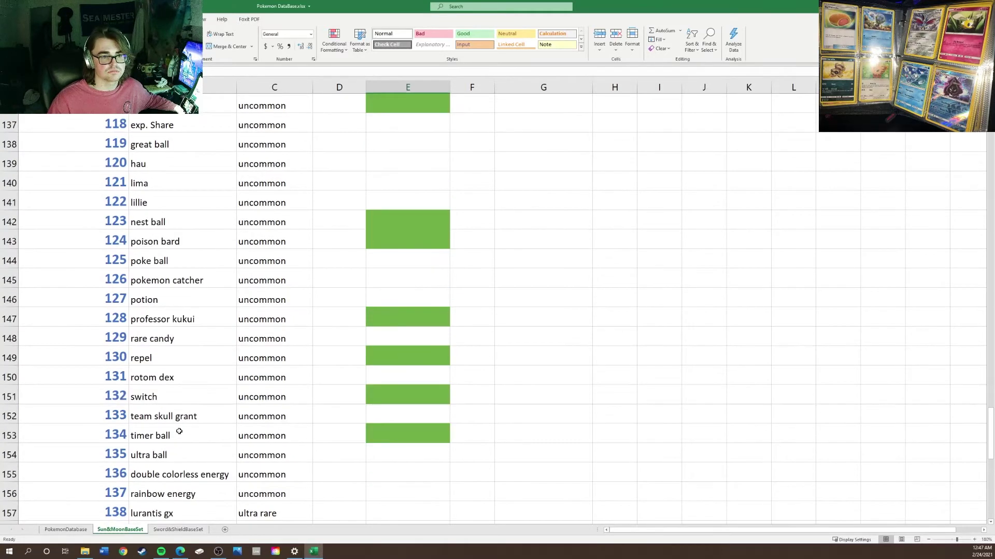
scroll(179, 431, "up", 7)
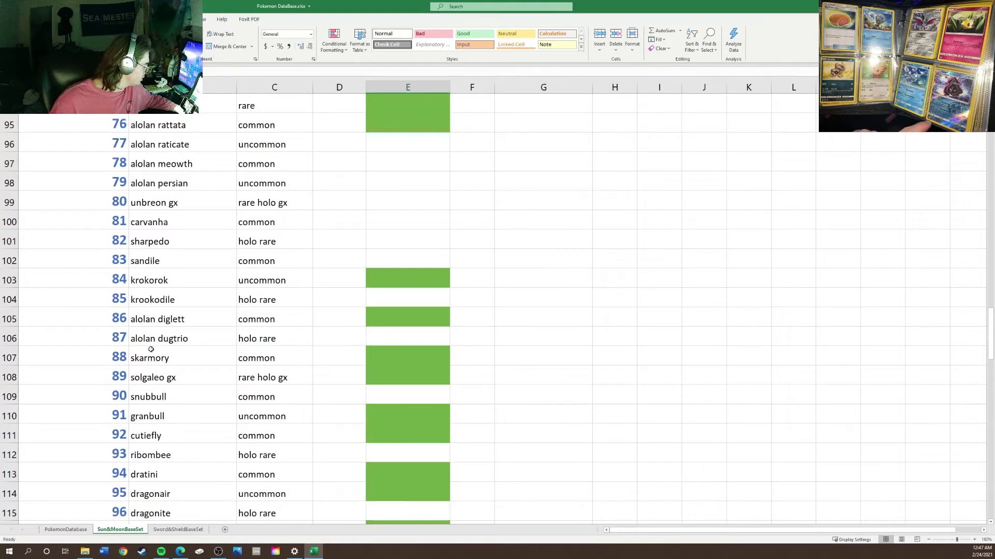
scroll(240, 350, "down", 3)
scroll(240, 350, "up", 17)
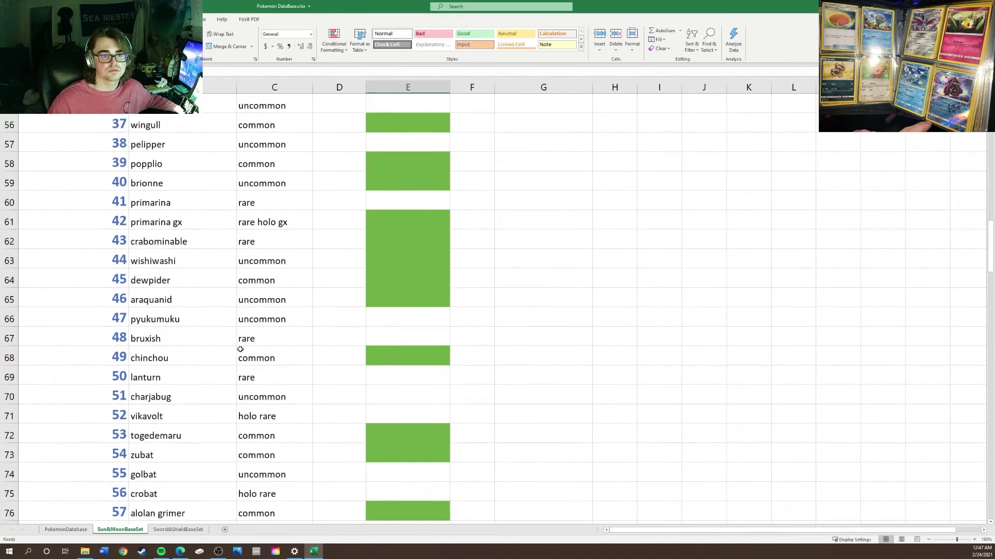
scroll(240, 350, "up", 1)
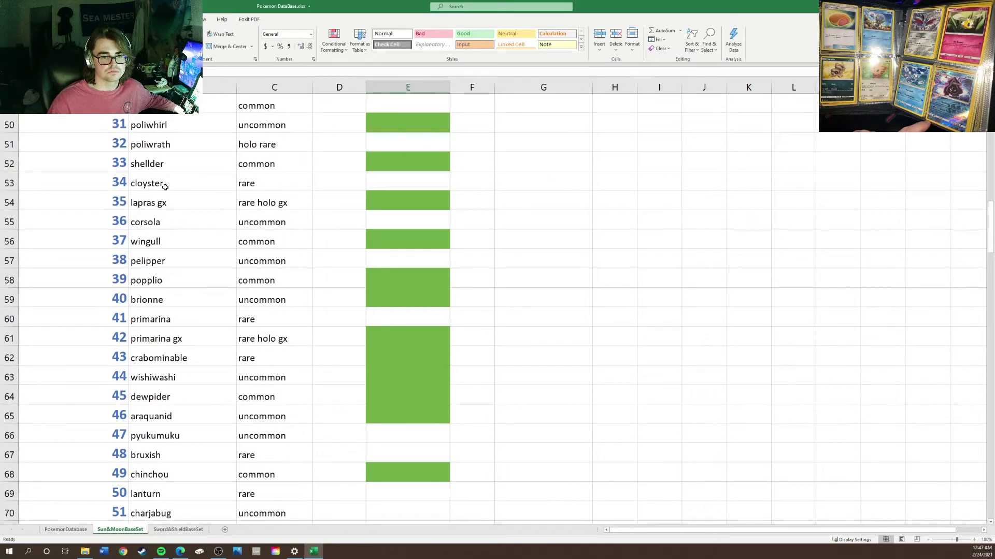
left_click(405, 181)
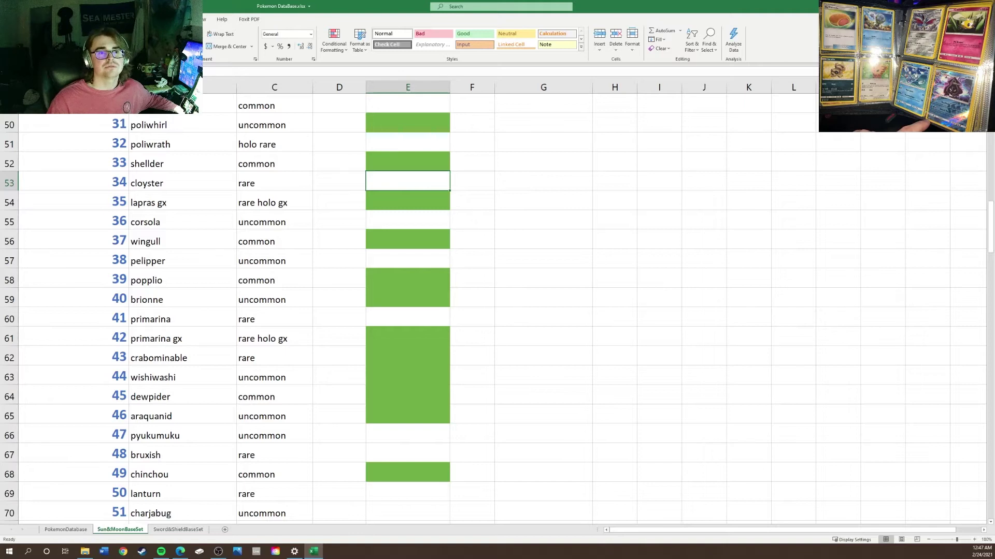
key("F4")
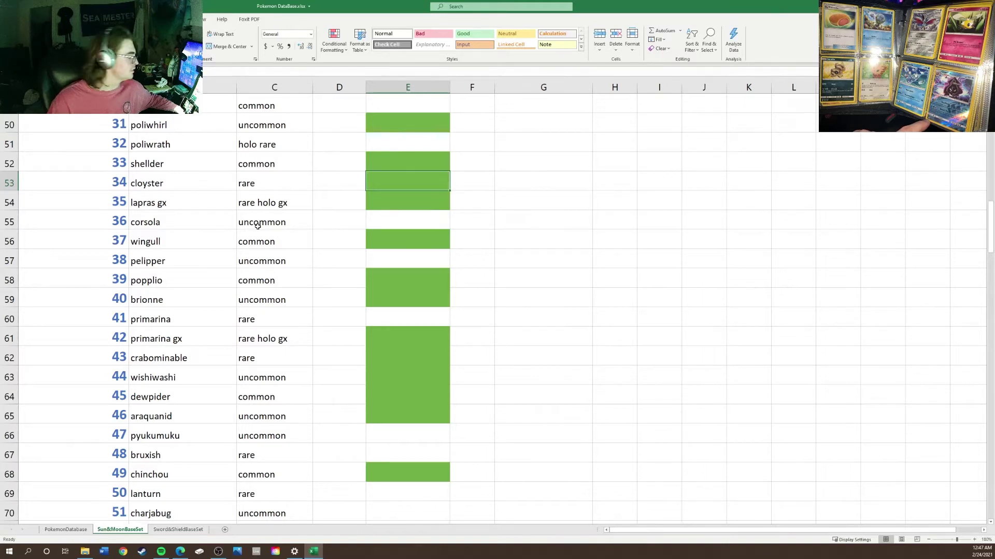
left_click(443, 224)
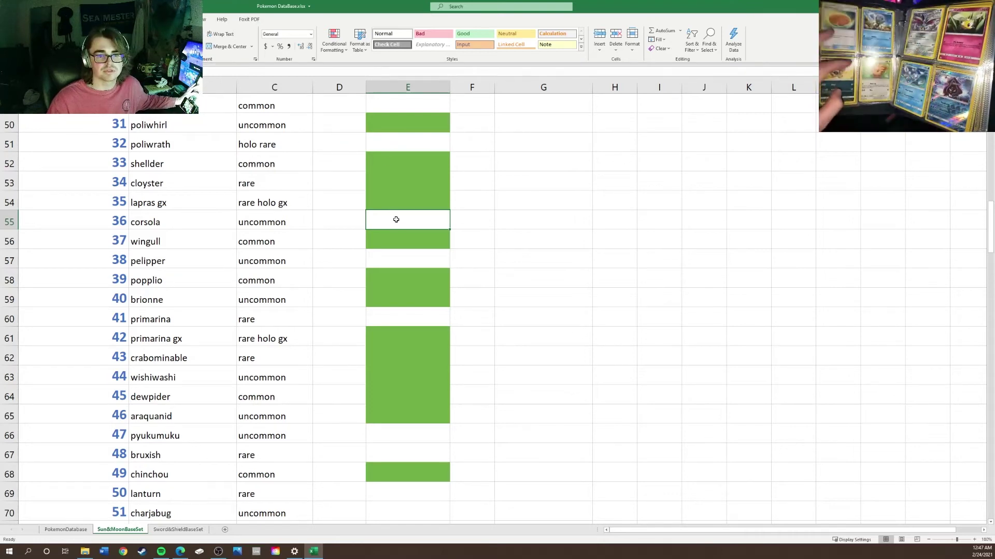
key("F4")
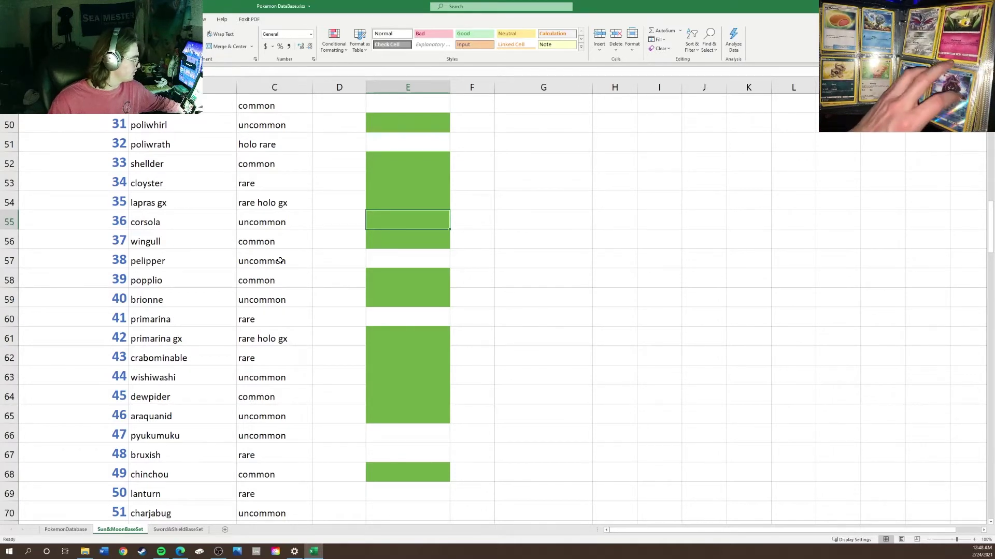
- Mark alolan persian as caught by filling its cell E98 in the Caught? column with the same green
scroll(279, 261, "down", 14)
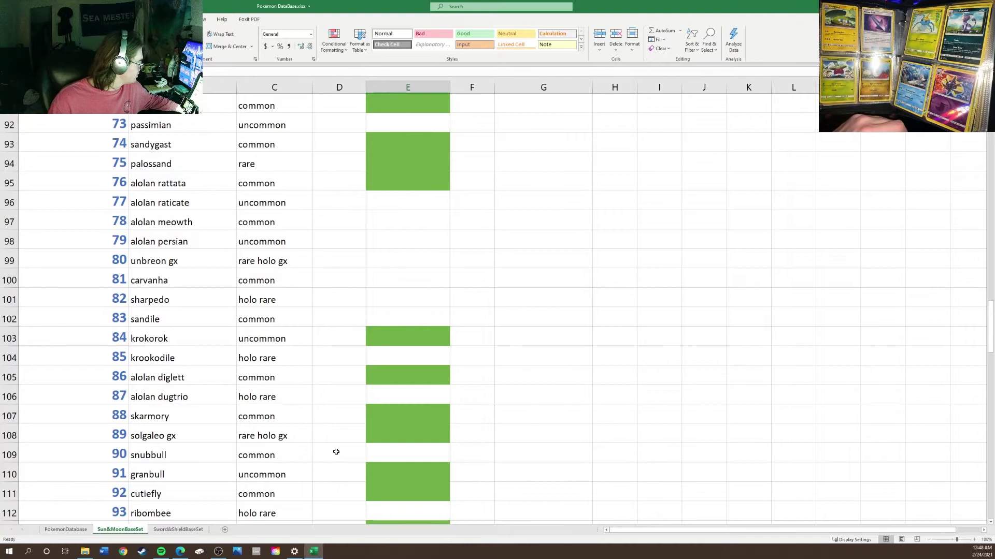
scroll(336, 452, "down", 10)
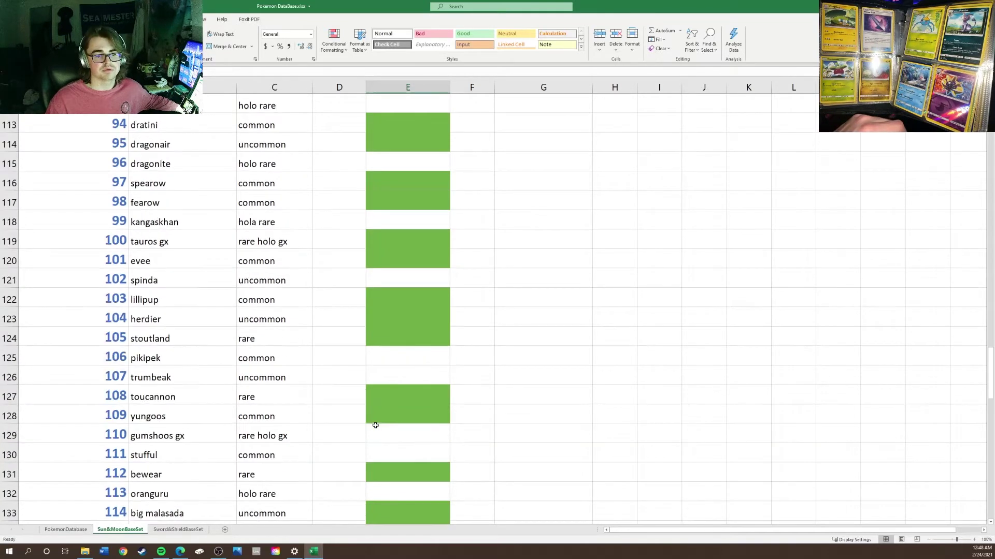
scroll(308, 436, "down", 2)
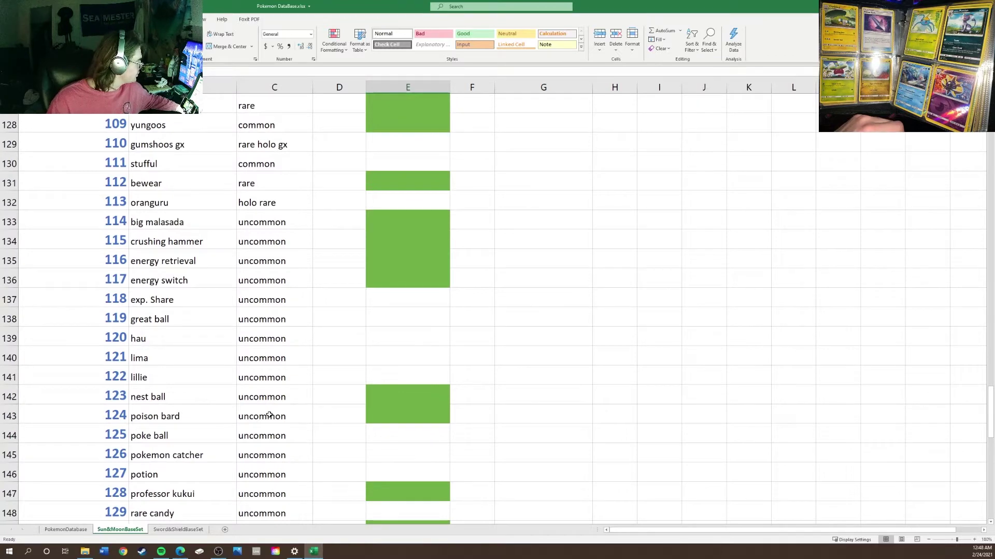
scroll(269, 416, "down", 1)
scroll(270, 416, "up", 5)
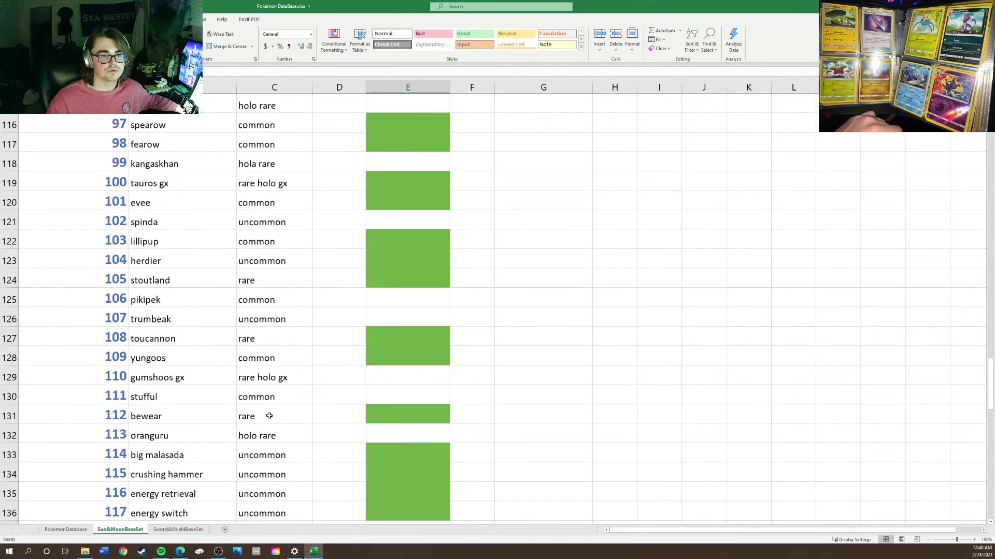
scroll(269, 416, "up", 2)
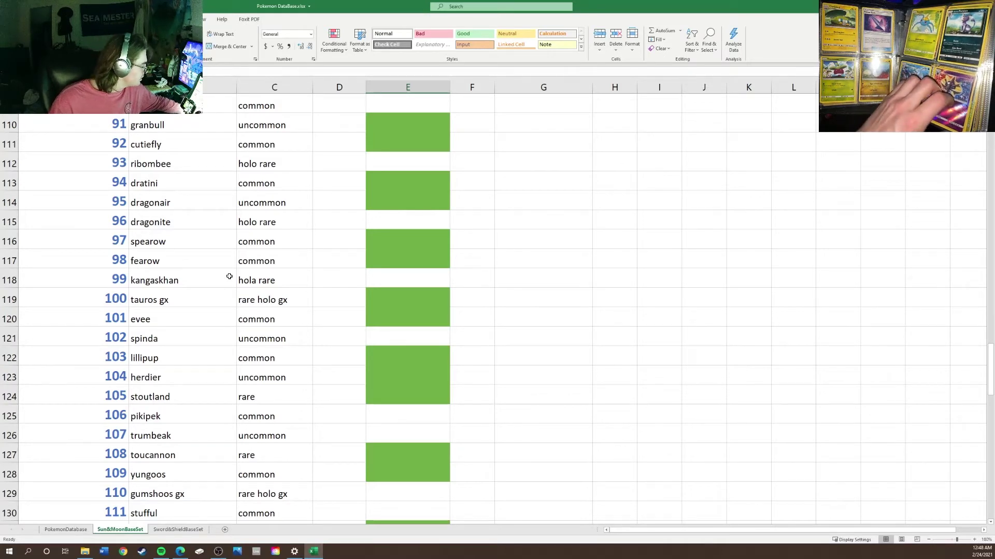
scroll(230, 277, "up", 6)
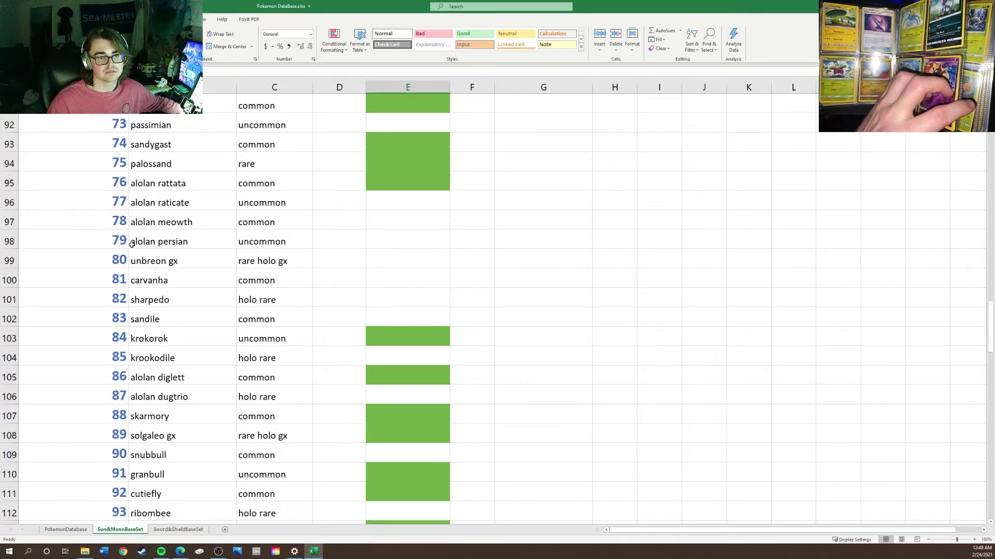
left_click(389, 236)
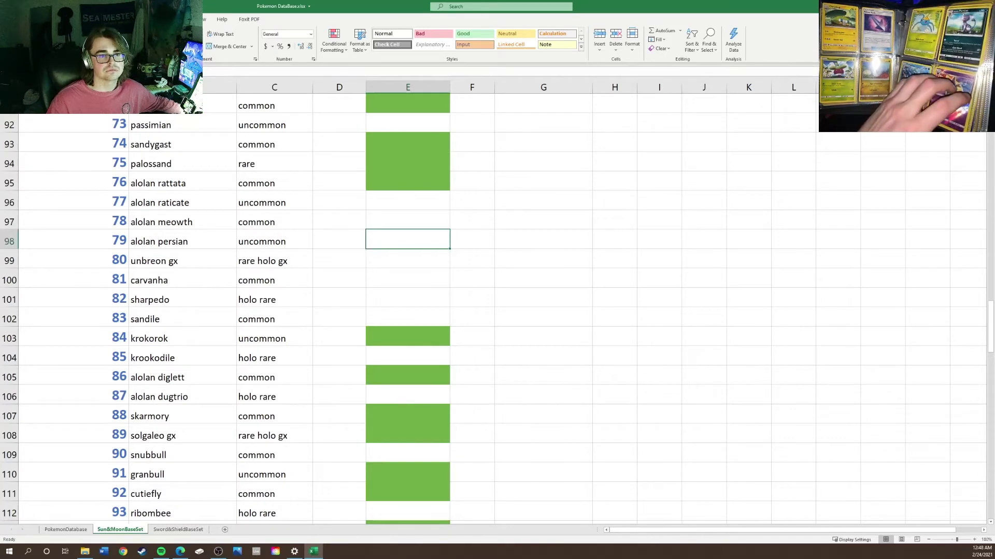
key("F4")
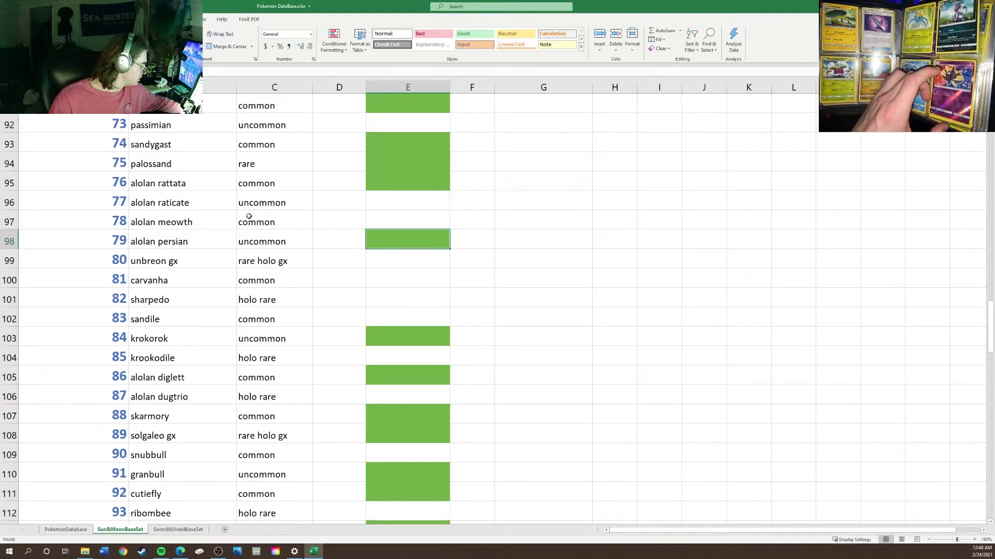
- Mark golduck as caught by filling its cell E48 in the Caught? column with green
scroll(248, 221, "up", 1)
scroll(218, 259, "down", 1)
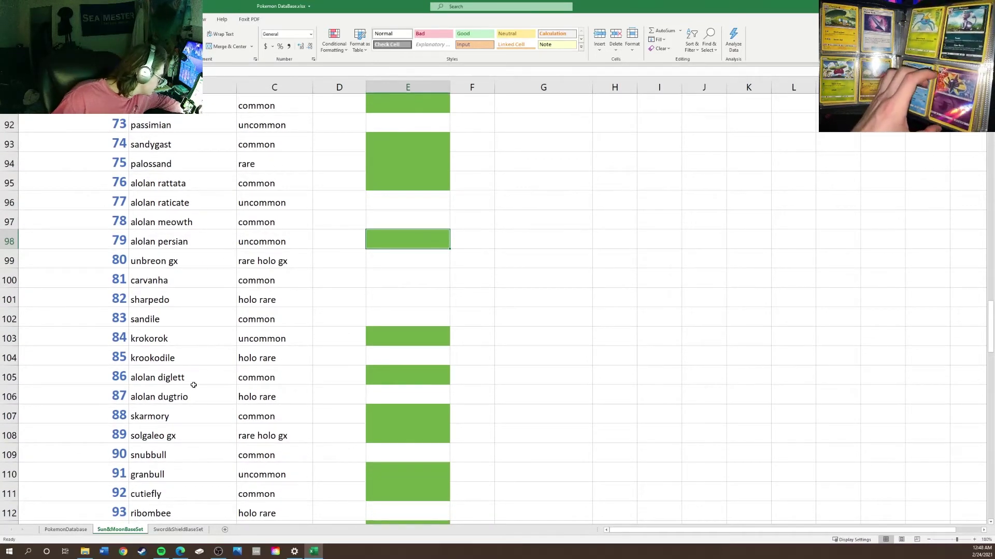
scroll(193, 383, "up", 5)
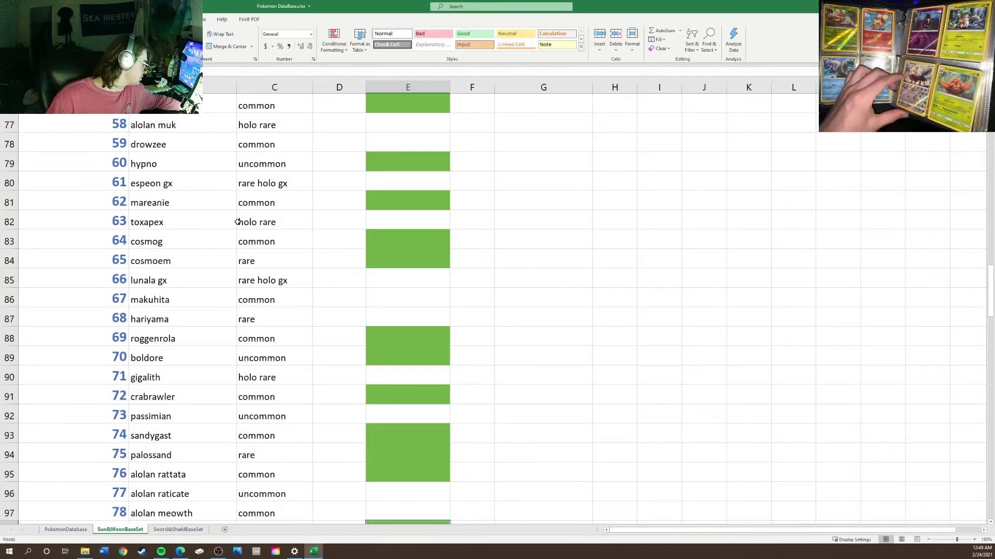
scroll(182, 218, "down", 12)
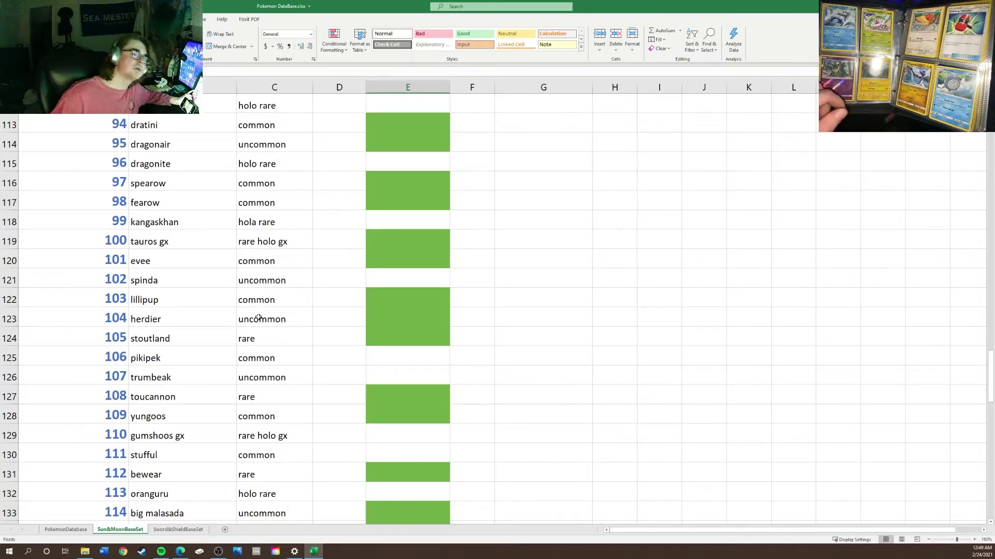
scroll(248, 318, "up", 5)
scroll(258, 317, "up", 17)
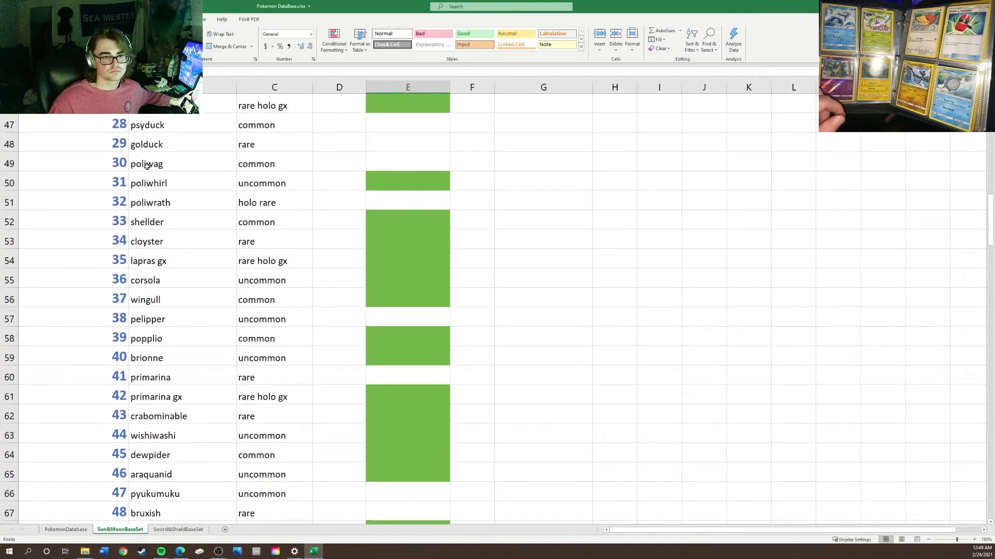
left_click(385, 138)
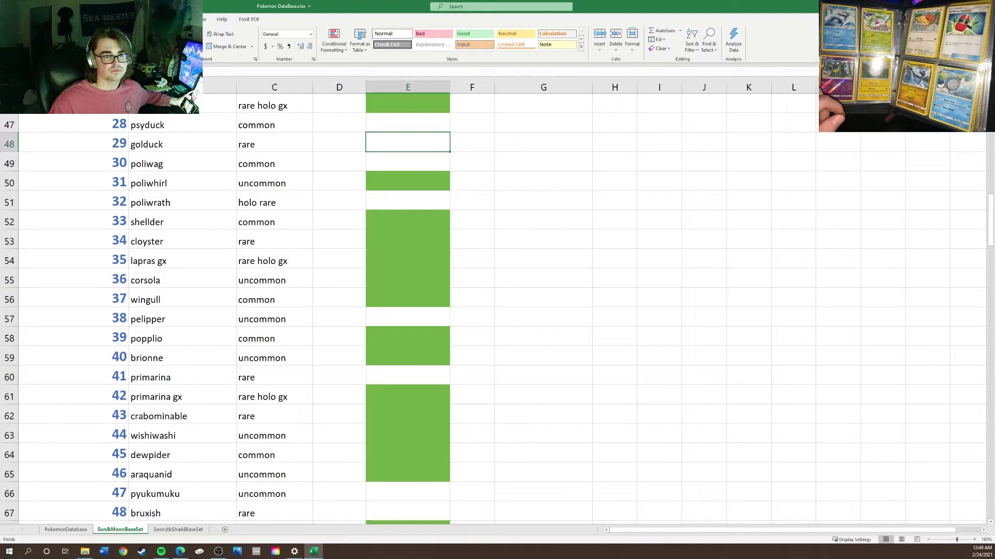
key("F4")
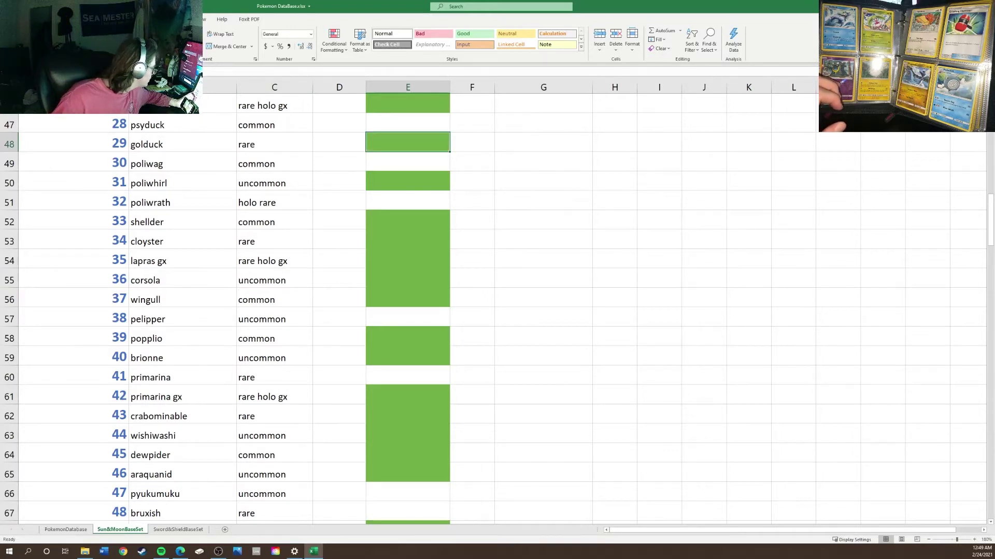
- Check the Sun & Moon list from the early Pokemon to the trainer cards against the binder pages for unmarked cards
scroll(190, 174, "up", 5)
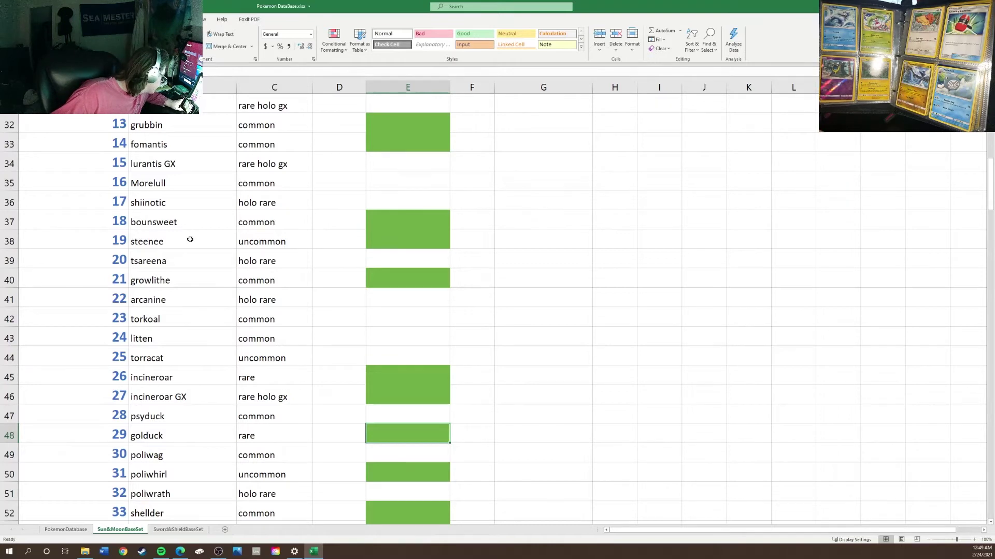
scroll(190, 240, "down", 6)
scroll(190, 241, "down", 4)
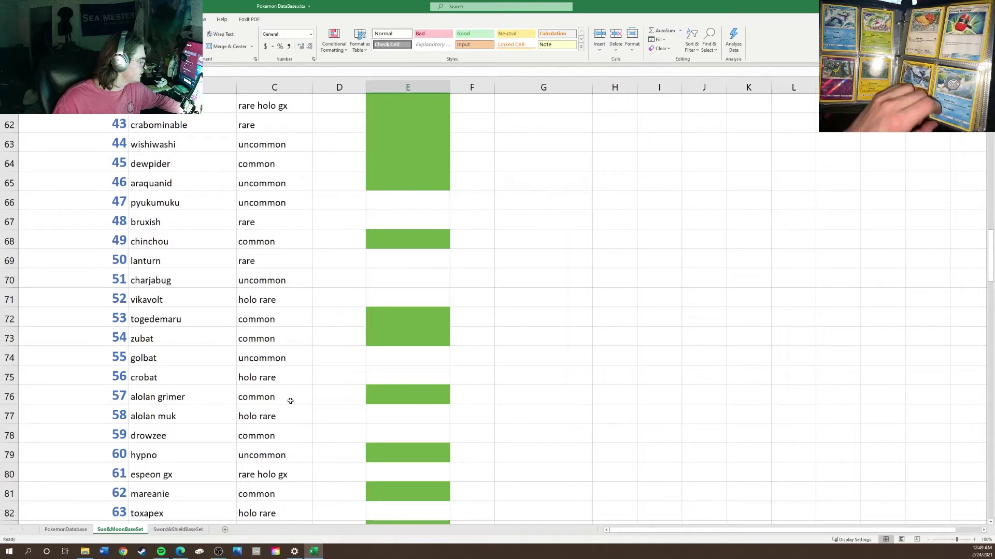
scroll(348, 428, "down", 19)
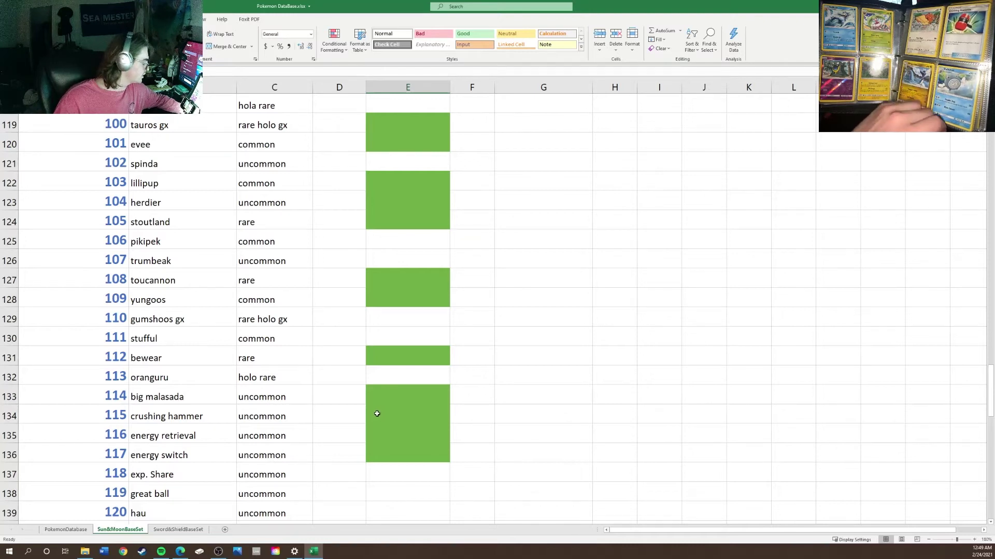
scroll(378, 415, "up", 5)
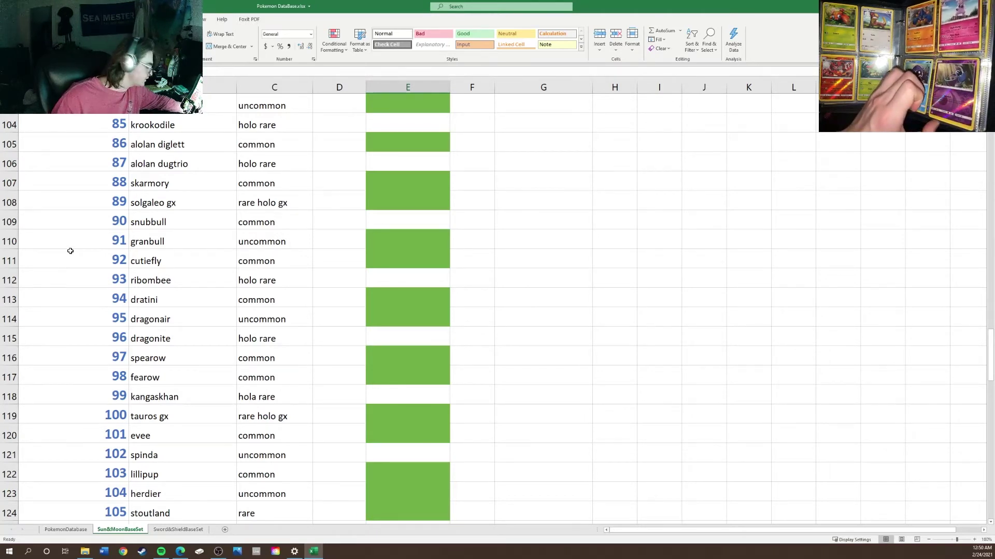
scroll(90, 276, "up", 11)
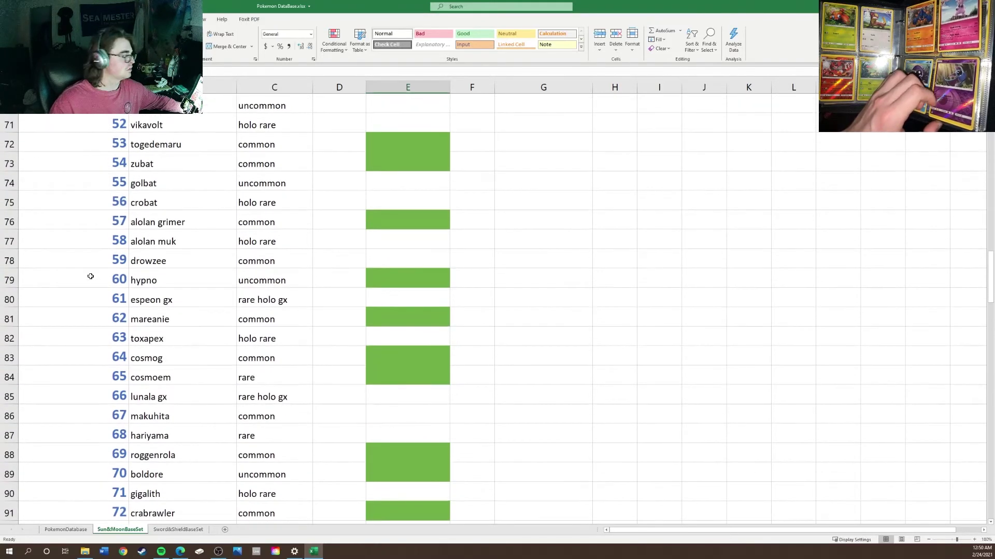
scroll(90, 276, "up", 2)
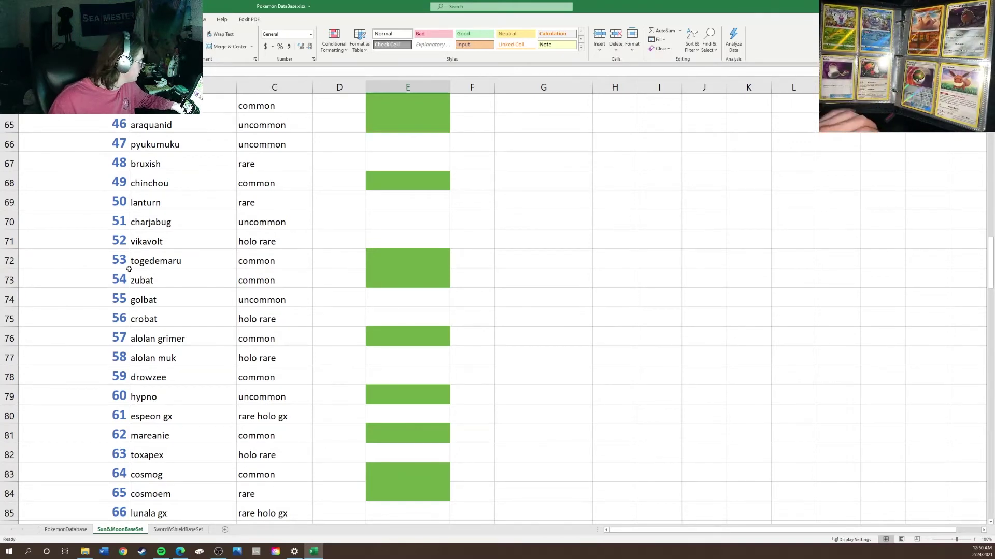
scroll(183, 266, "down", 12)
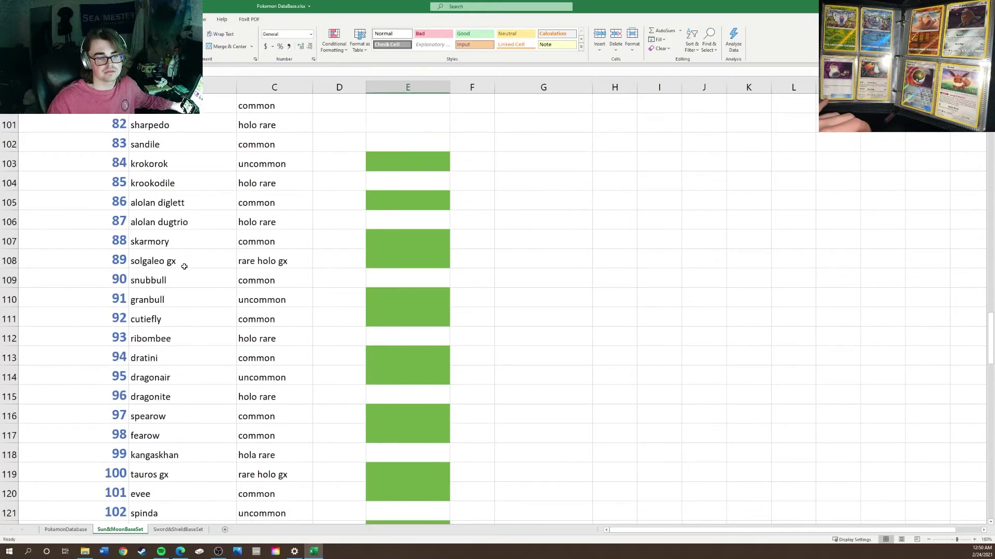
scroll(183, 266, "down", 11)
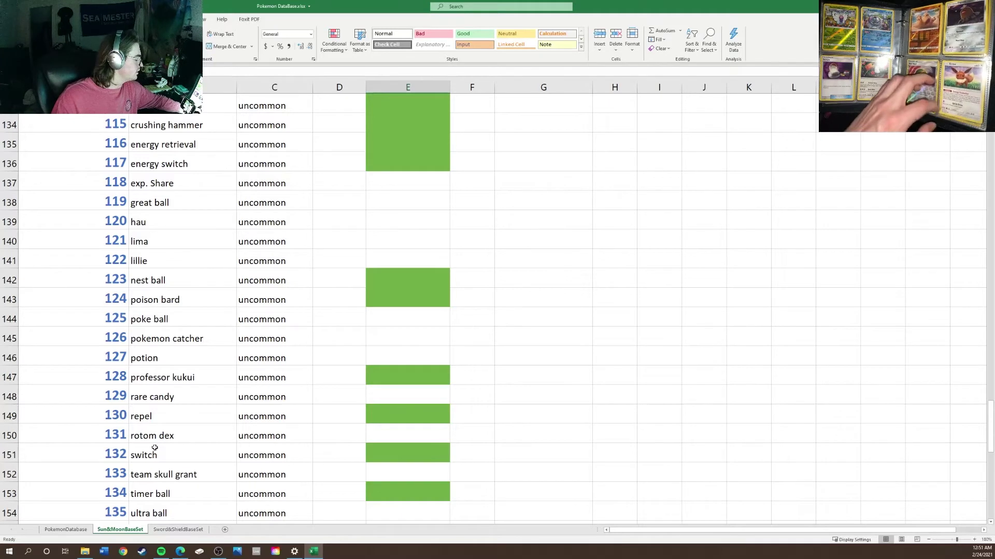
- Mark bruxish as caught by filling its cell E67 in the Caught? column with green
scroll(167, 451, "up", 6)
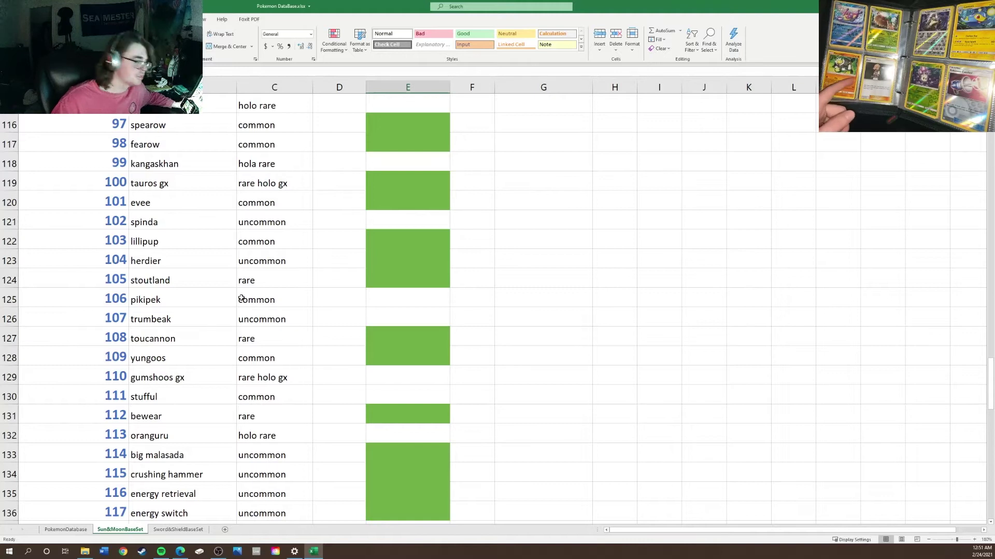
scroll(241, 299, "up", 12)
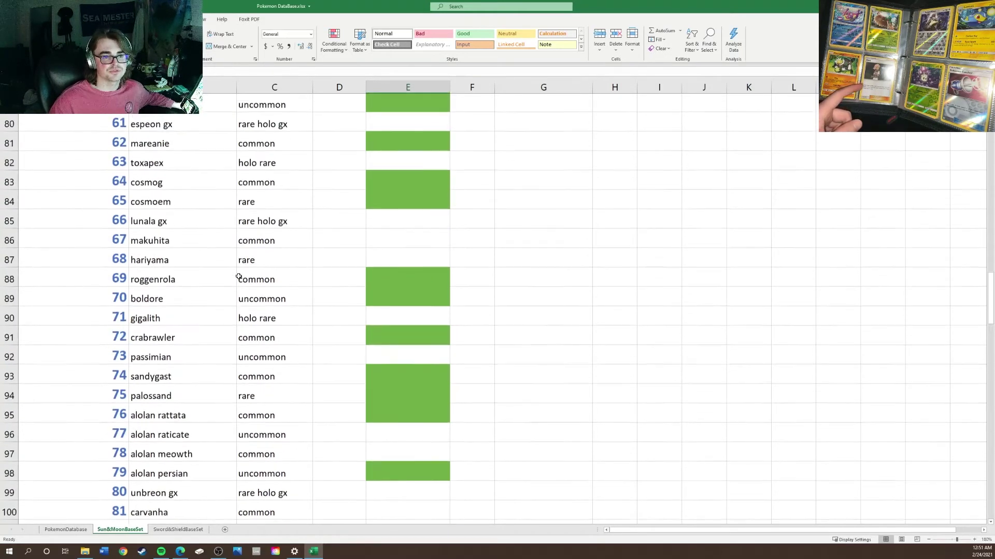
scroll(238, 277, "up", 4)
scroll(279, 326, "down", 1)
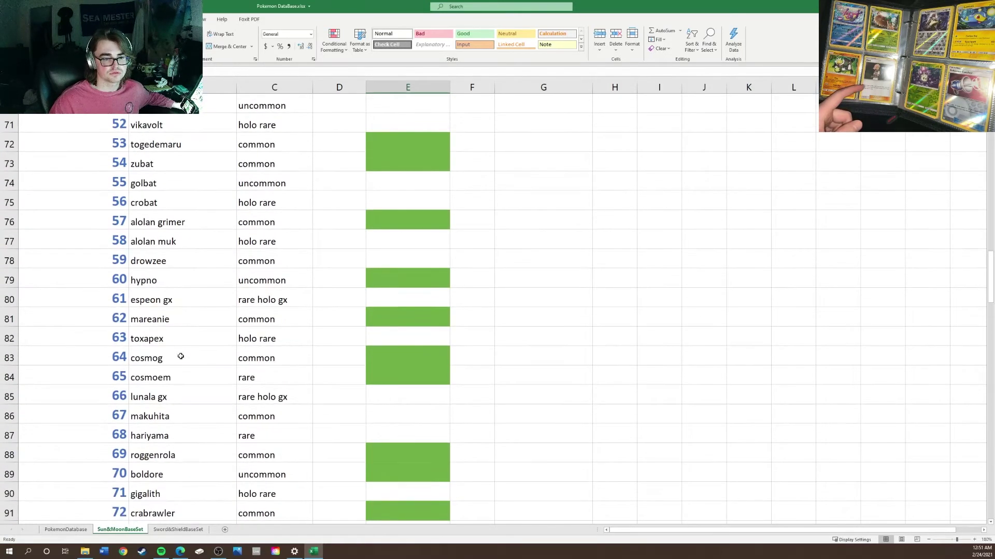
scroll(172, 396, "up", 6)
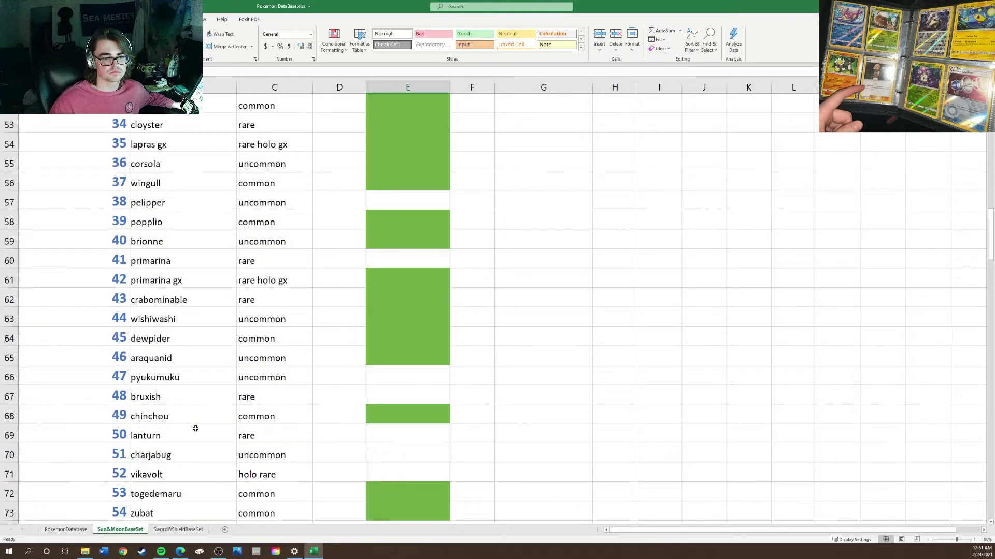
left_click(408, 399)
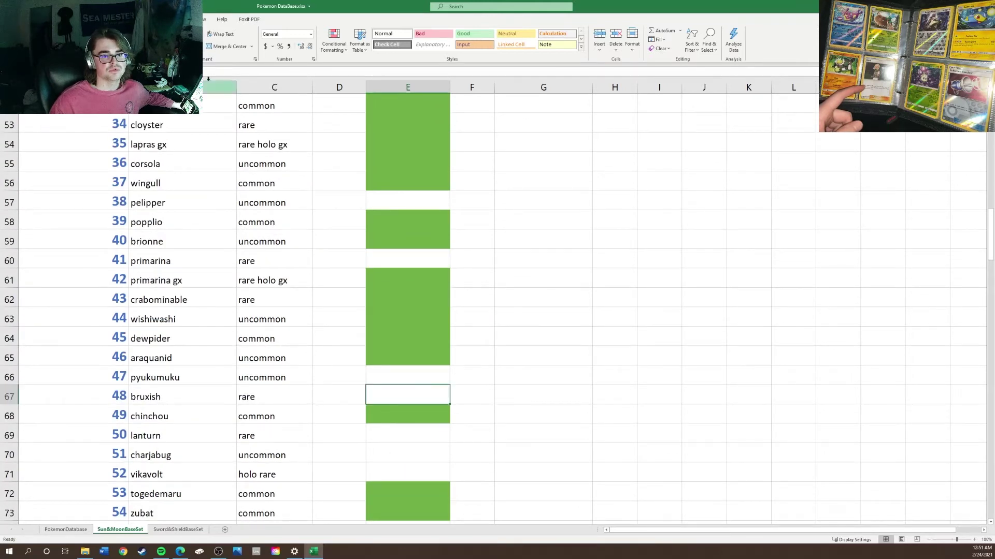
key("F4")
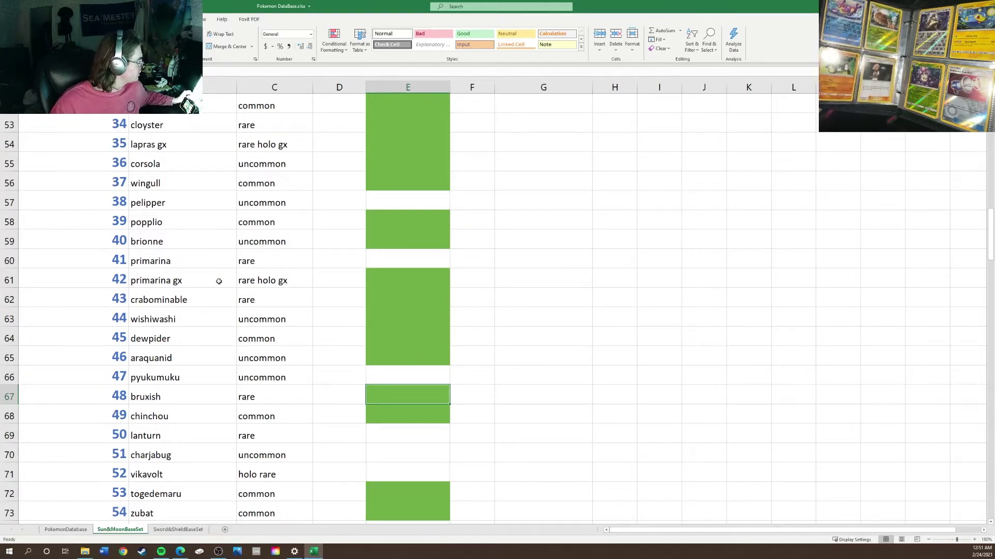
- Mark decidueye as caught by filling its cell E30 in the Caught? column with green
scroll(223, 279, "up", 7)
scroll(232, 285, "up", 4)
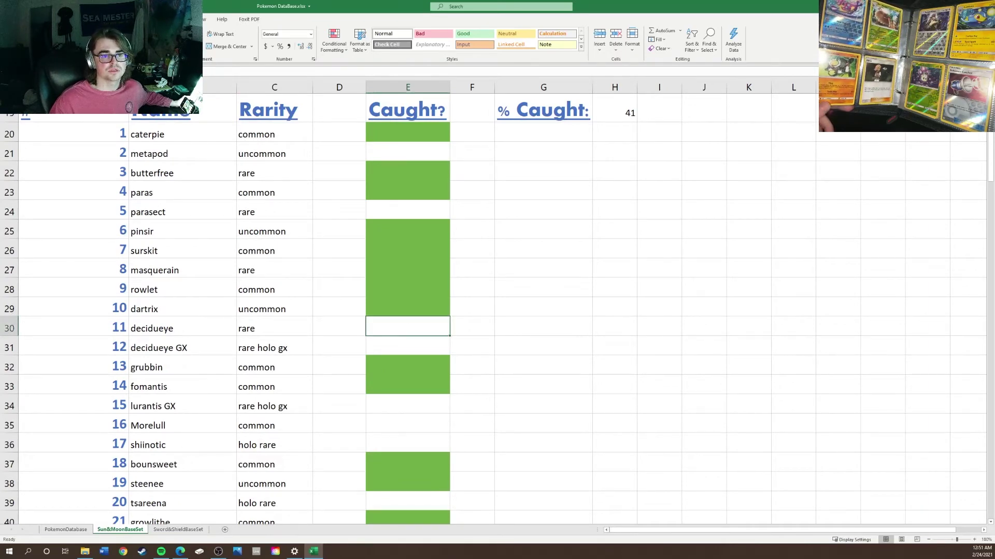
key("F4")
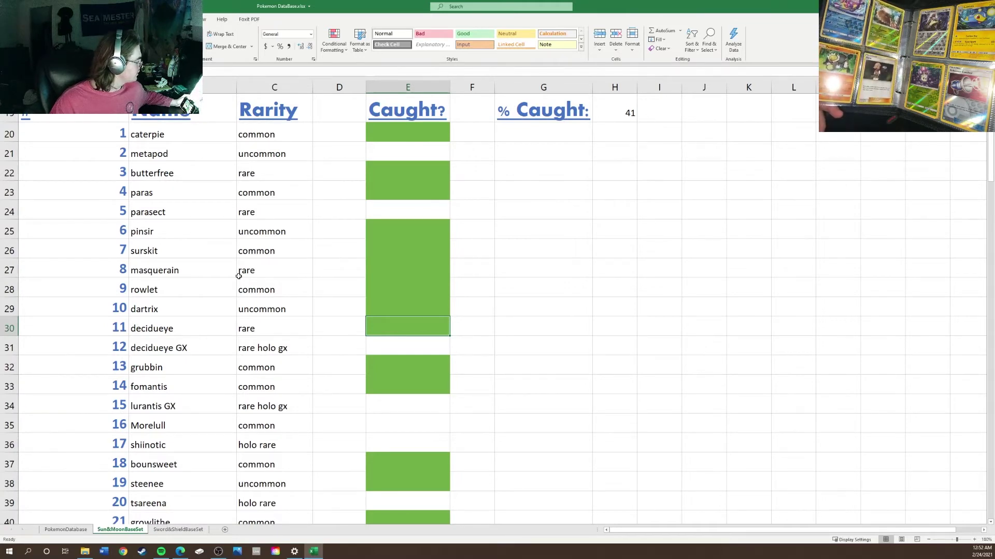
- Mark passimian as caught by filling its cell E92 in the Caught? column with green
scroll(357, 331, "down", 19)
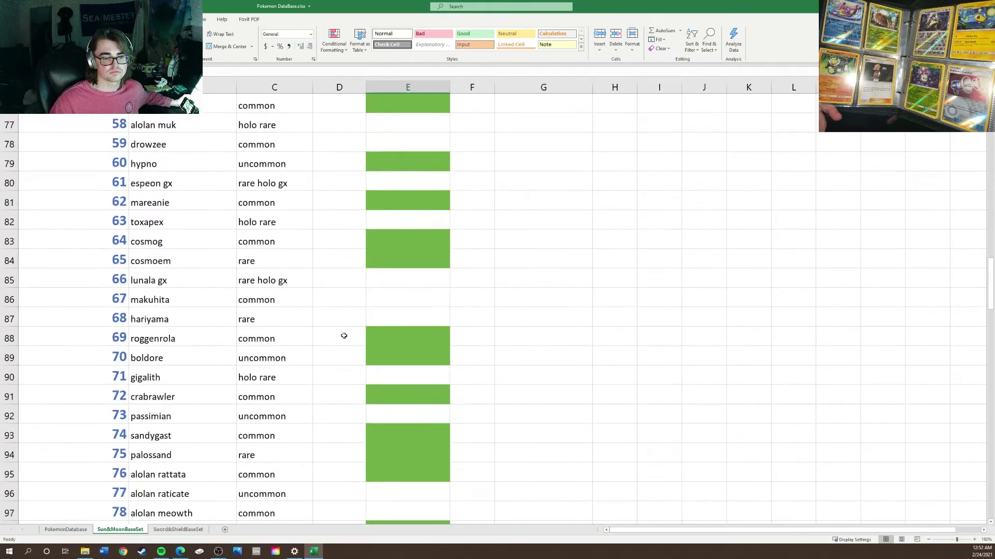
scroll(343, 336, "down", 4)
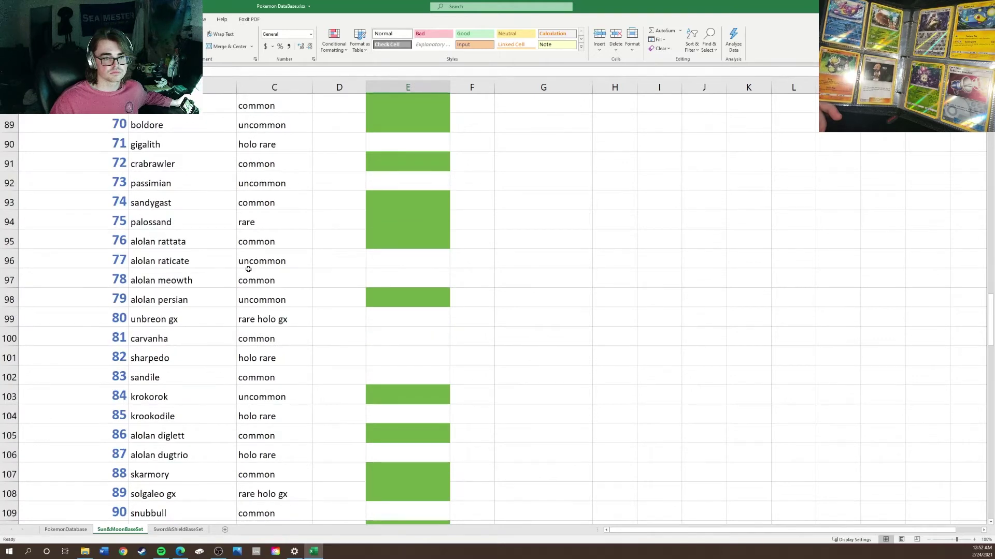
scroll(176, 234, "up", 1)
left_click(401, 241)
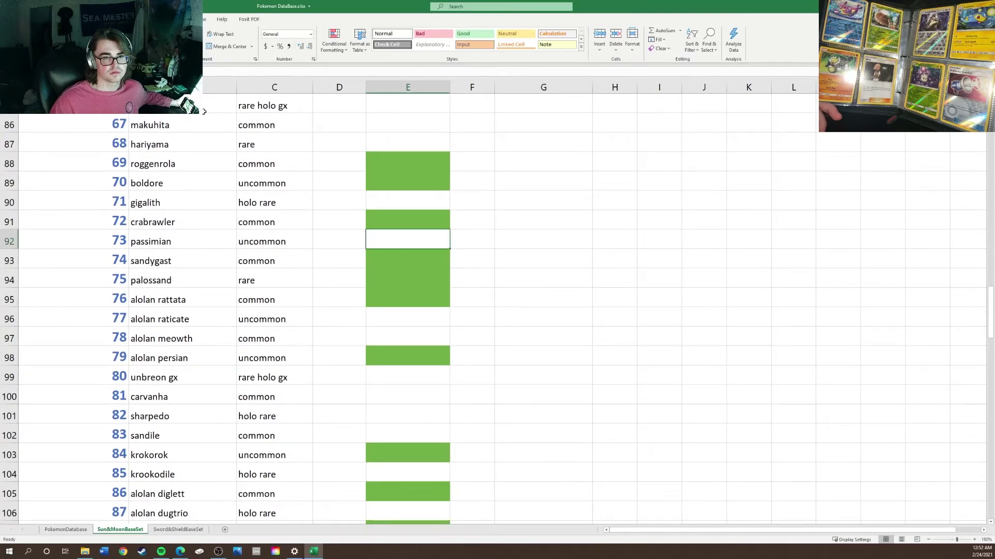
key("F4")
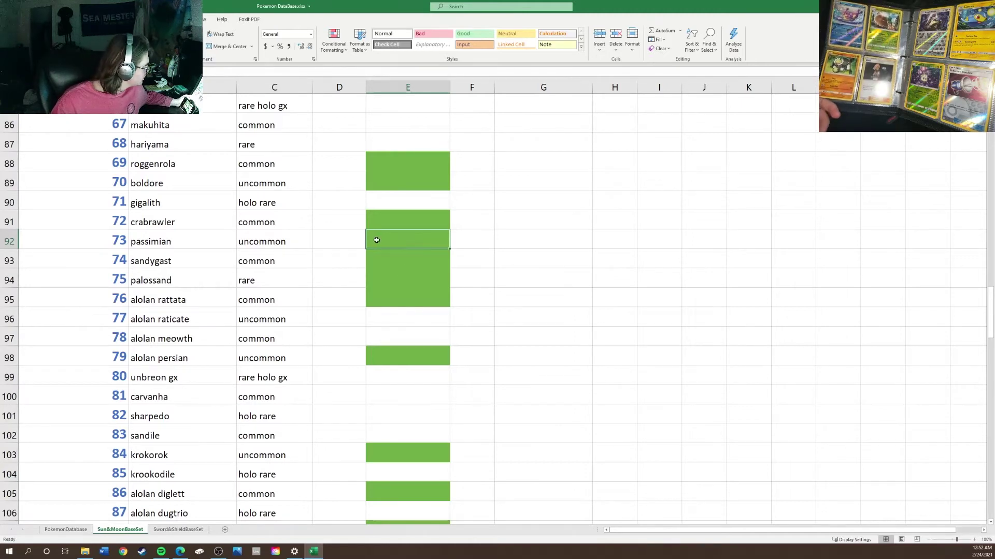
- Mark the trainer card lima as caught by filling its cell E140 in the Caught? column with green
scroll(358, 259, "down", 12)
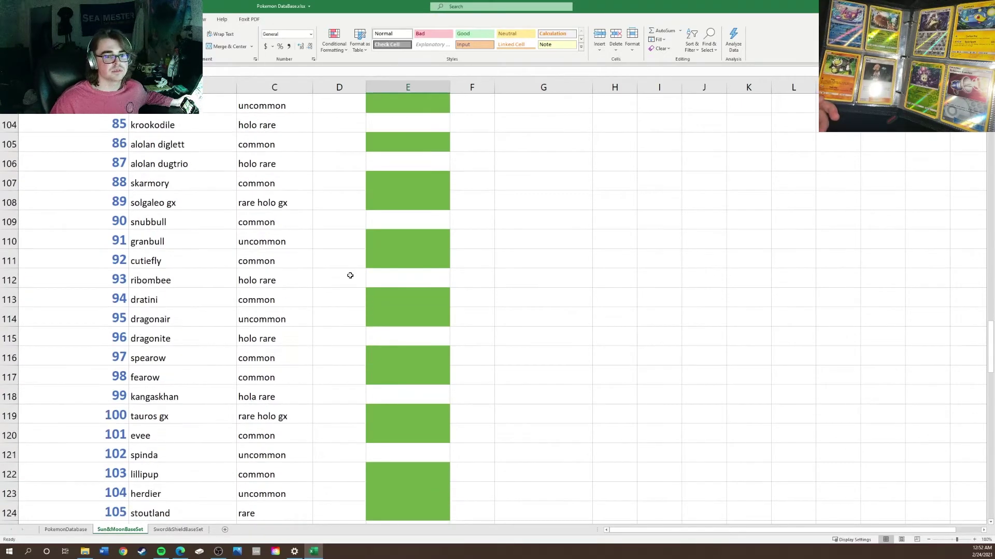
scroll(234, 355, "down", 2)
left_click(389, 376)
left_click(390, 359)
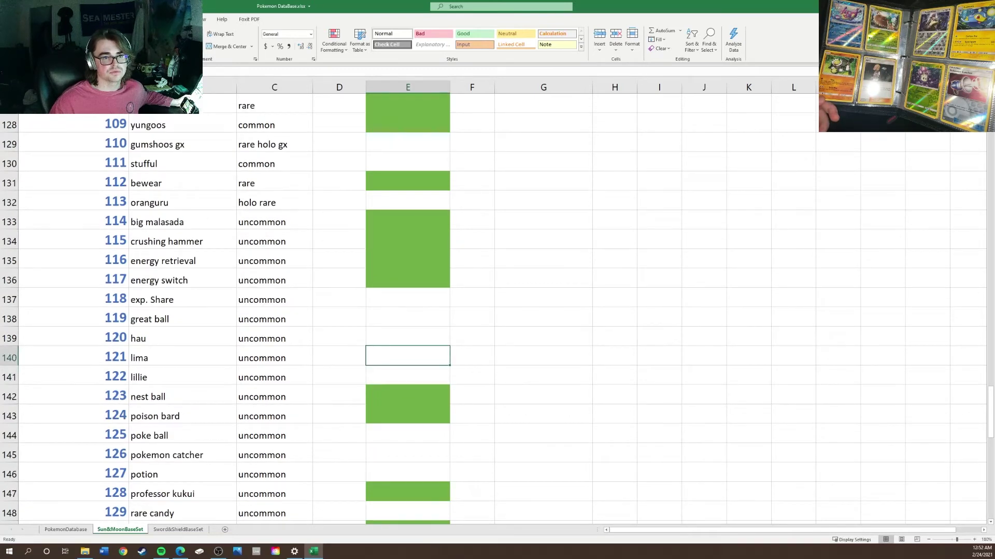
key("F4")
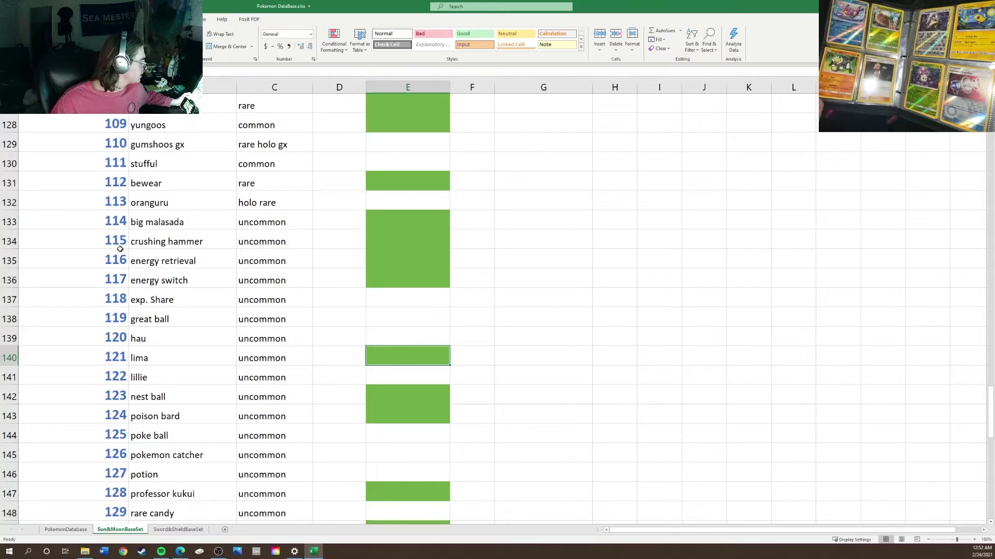
- Mark kangaskhan as caught by filling its cell E118 in the Caught? column with green
scroll(119, 249, "up", 7)
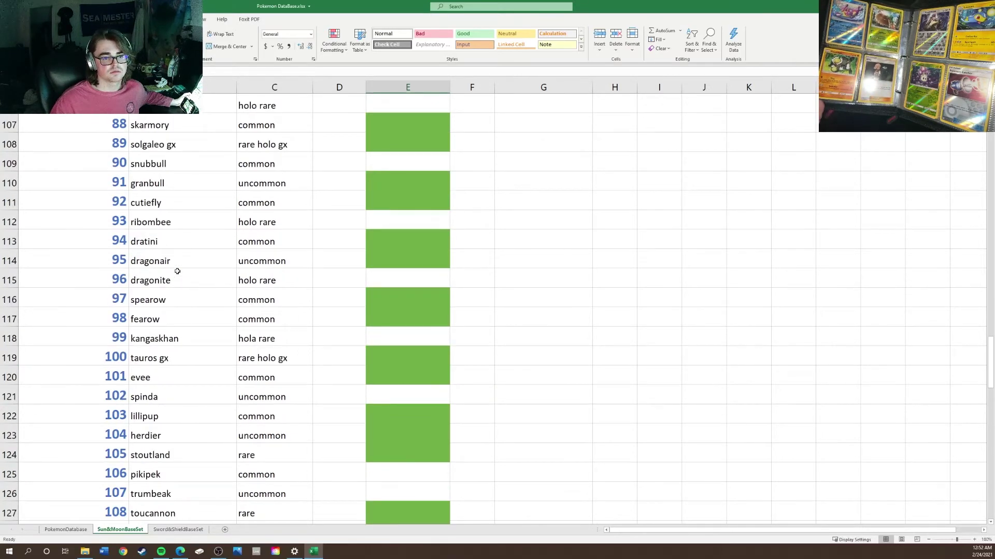
left_click(409, 340)
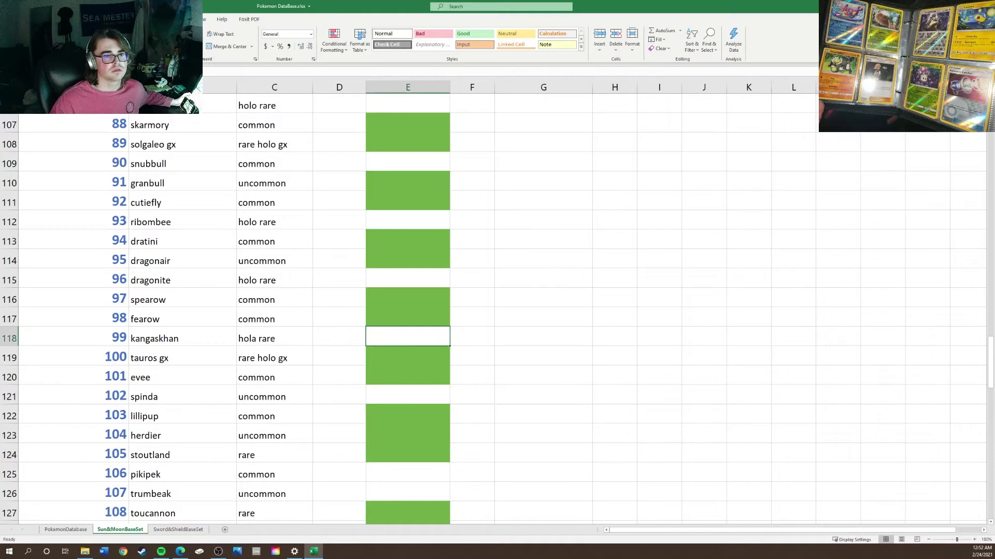
key("F4")
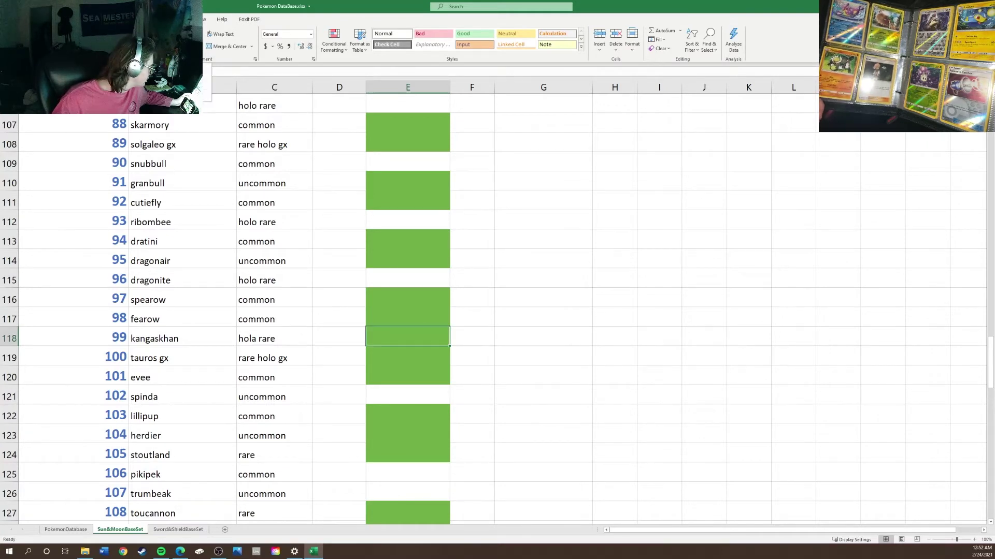
- Mark Morelull as caught by filling its cell E35 in the Caught? column with green
scroll(234, 223, "up", 11)
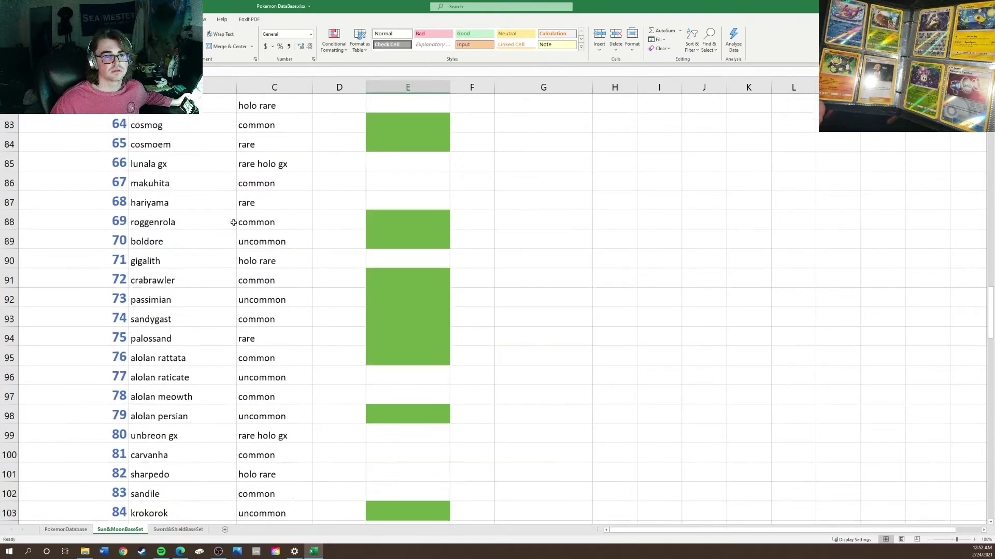
scroll(233, 223, "up", 11)
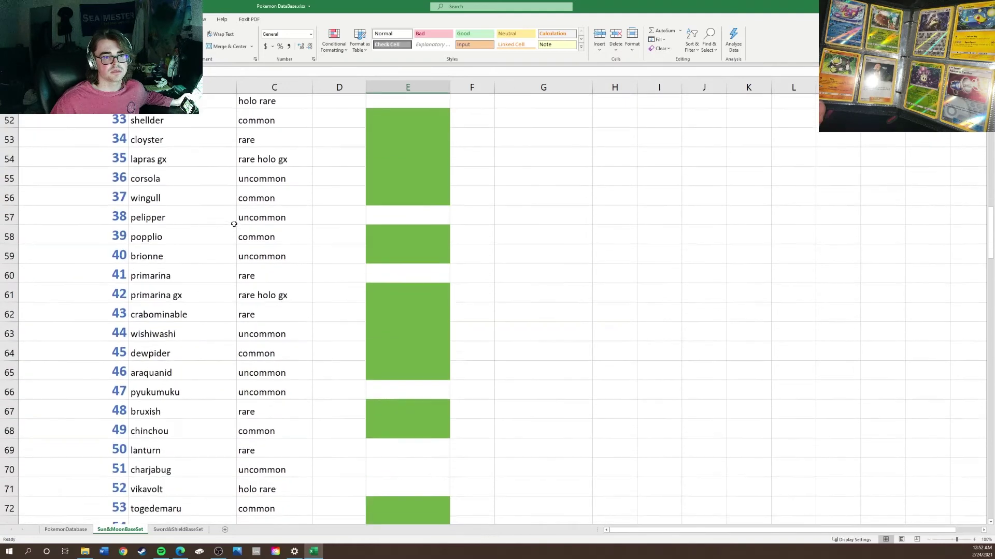
scroll(233, 225, "up", 4)
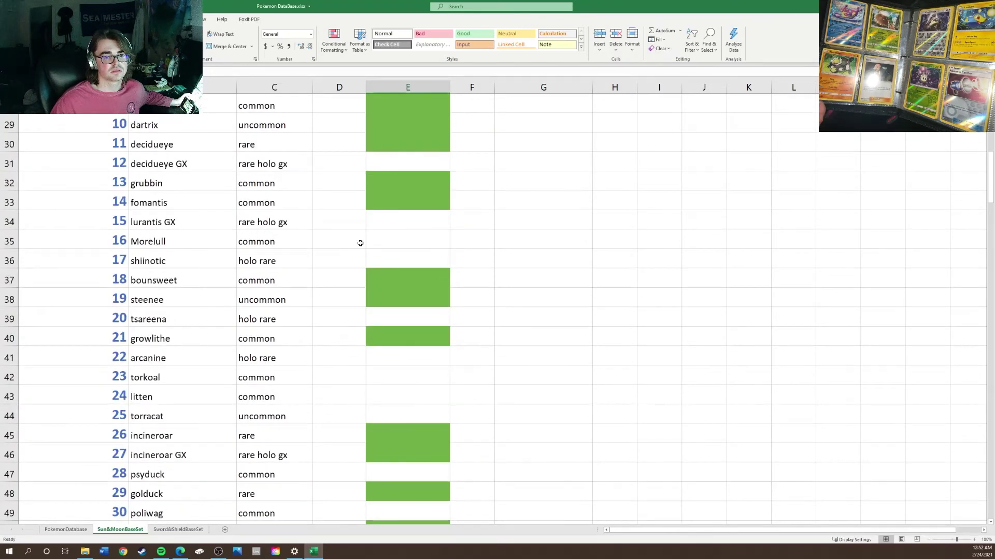
left_click(383, 245)
key("F4")
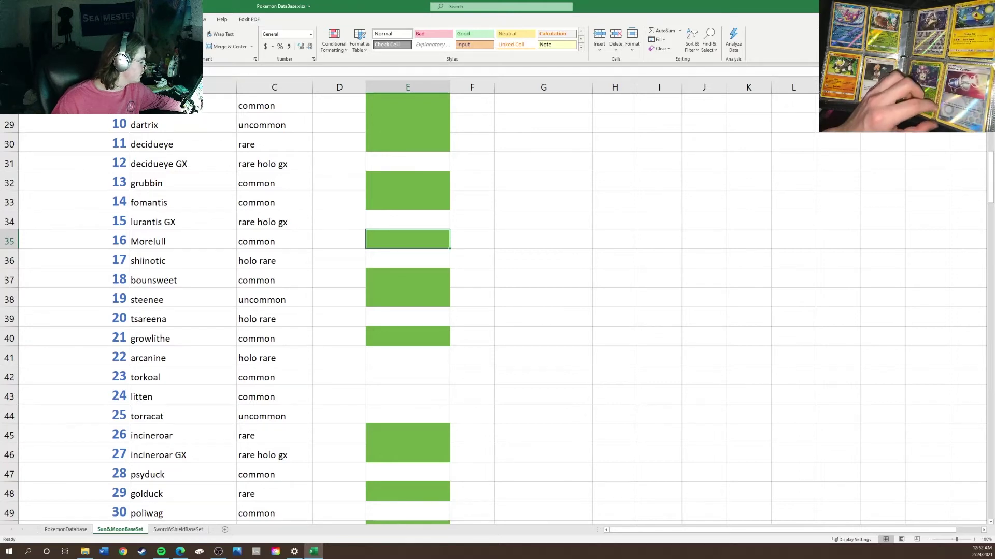
- Mark lanturn as caught by filling its cell E69 in the Caught? column with green
scroll(264, 193, "down", 9)
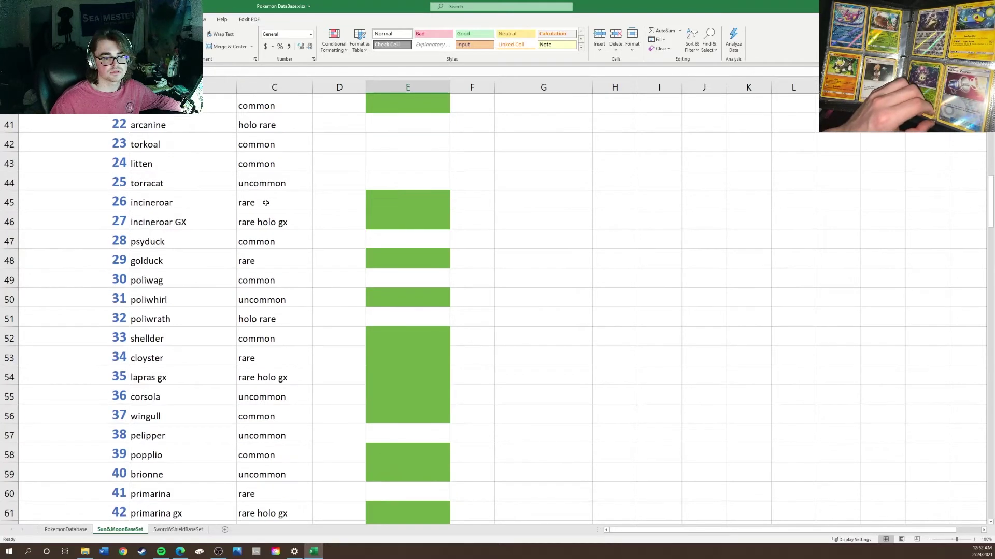
left_click(391, 380)
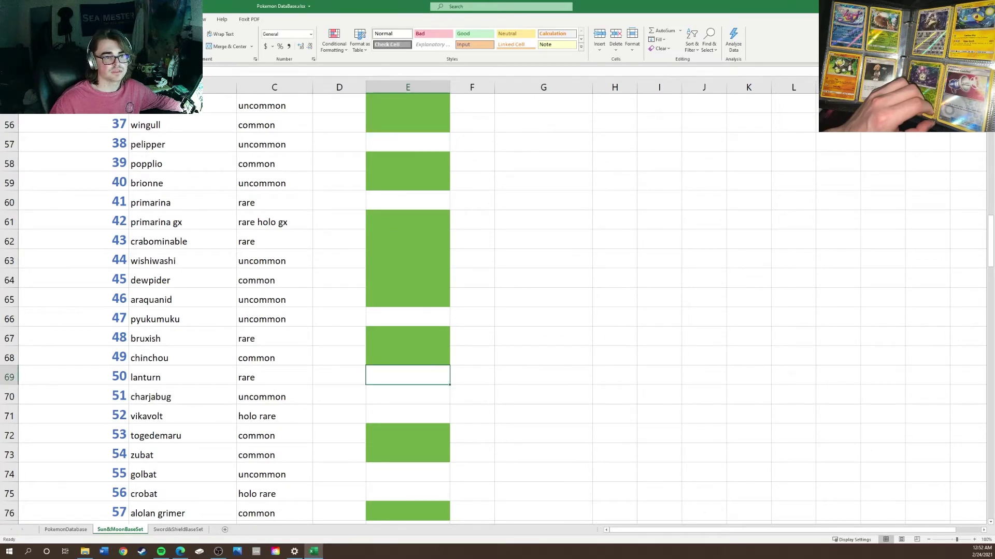
key("F4")
- Mark the trainer card pokemon catcher as caught by filling its cell E145 in the Caught? column with green
scroll(104, 358, "down", 4)
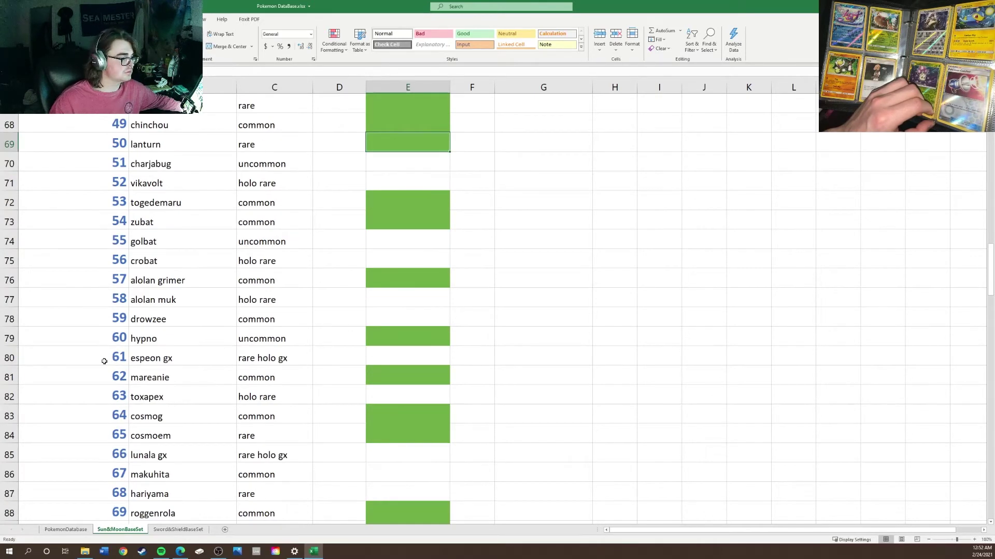
scroll(188, 385, "down", 1)
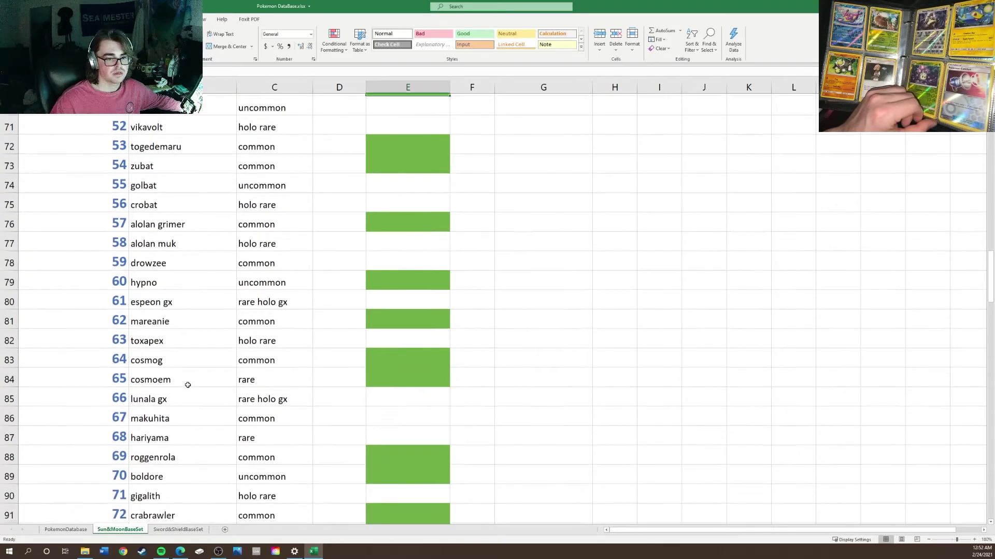
scroll(187, 384, "down", 5)
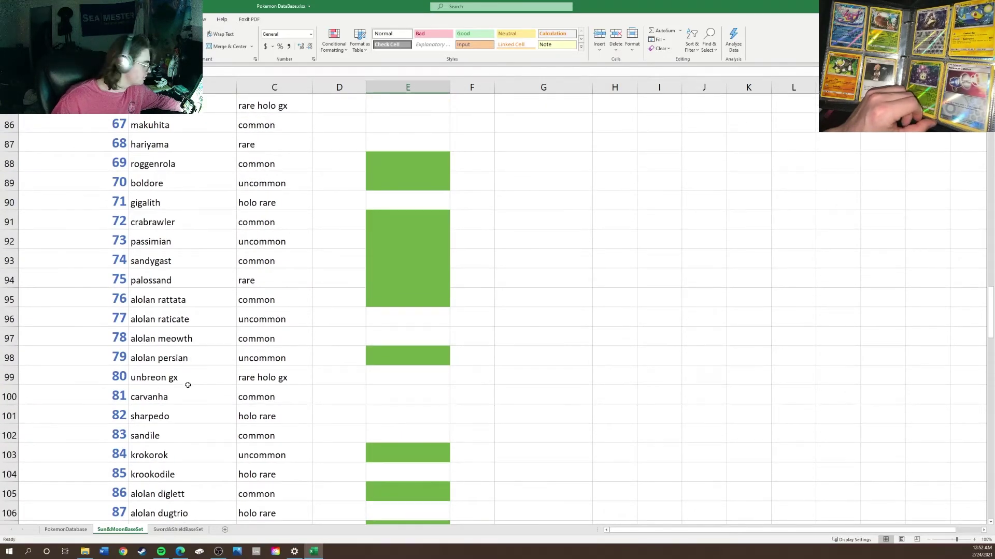
scroll(188, 385, "down", 15)
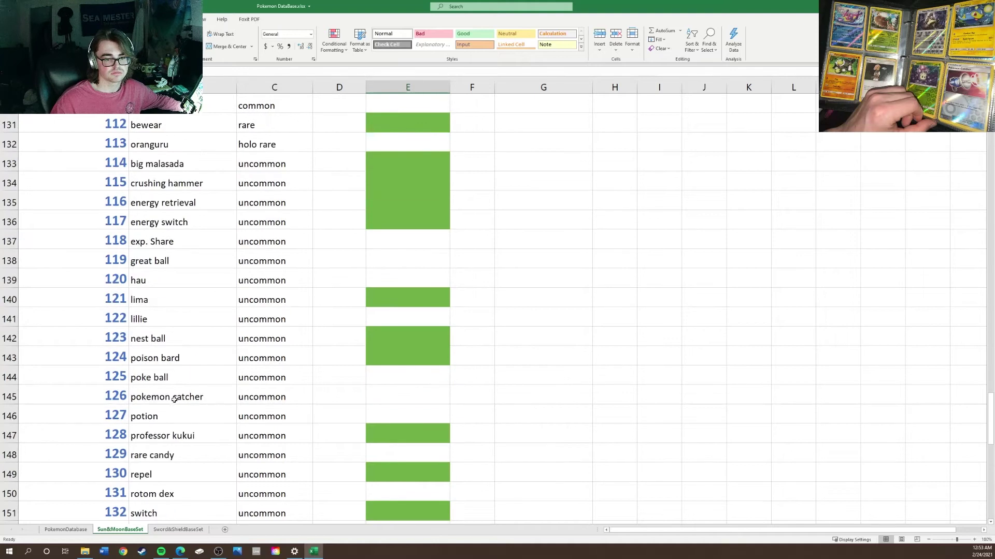
left_click(371, 393)
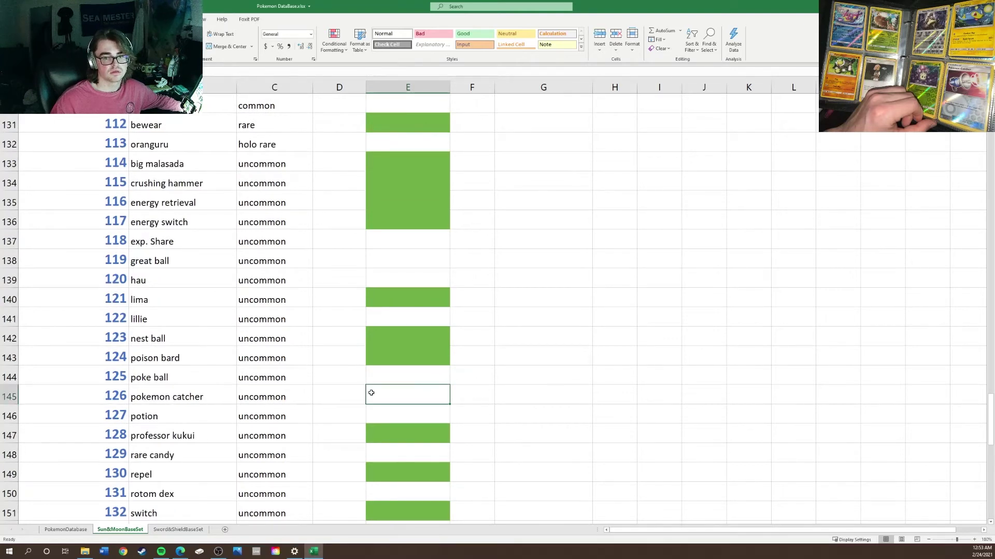
key("F4")
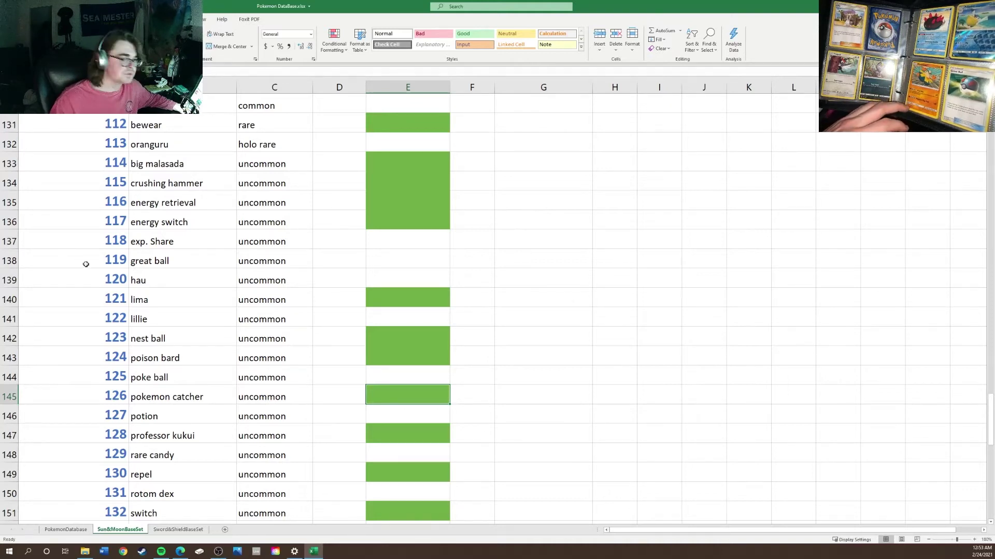
- Mark the trainer card lillie as caught by filling its cell E141 in the Caught? column with green
scroll(199, 306, "down", 2)
scroll(200, 306, "up", 1)
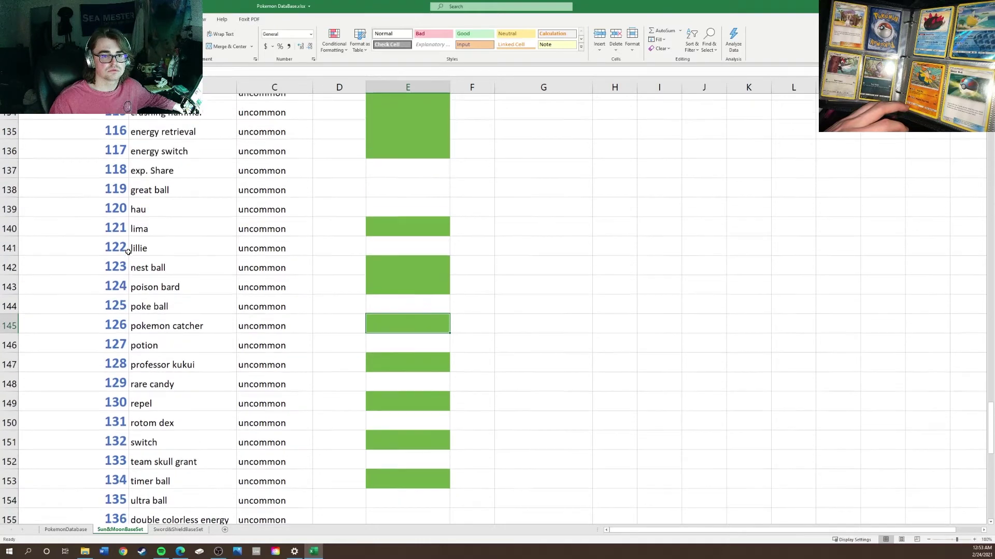
left_click(396, 258)
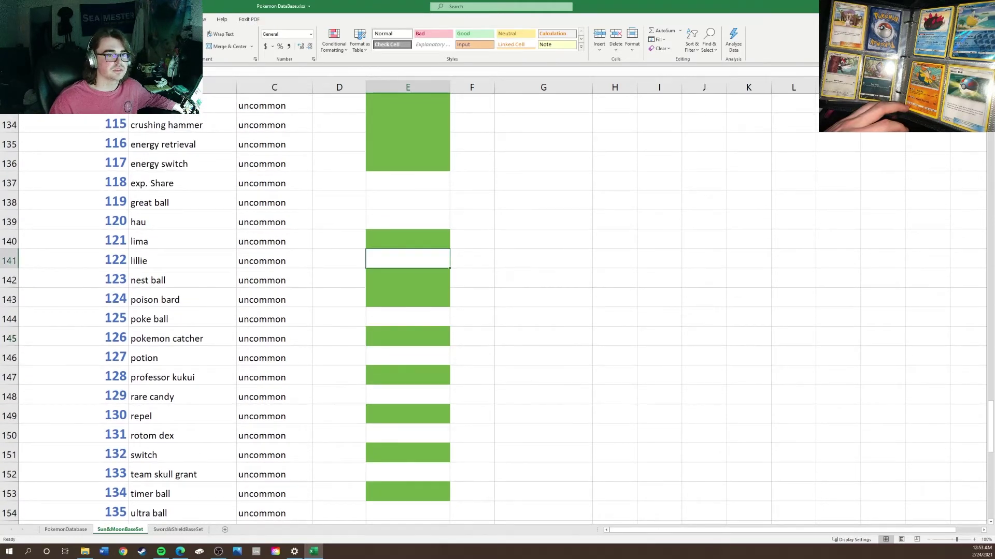
key("F4")
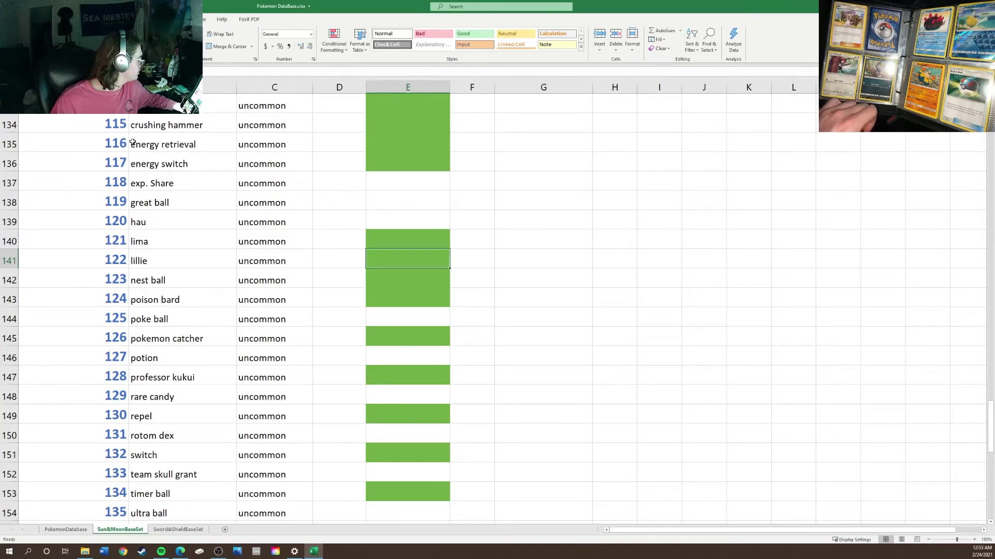
- Mark pikipek as caught by filling its cell E125 in the Caught? column with green
scroll(323, 171, "up", 5)
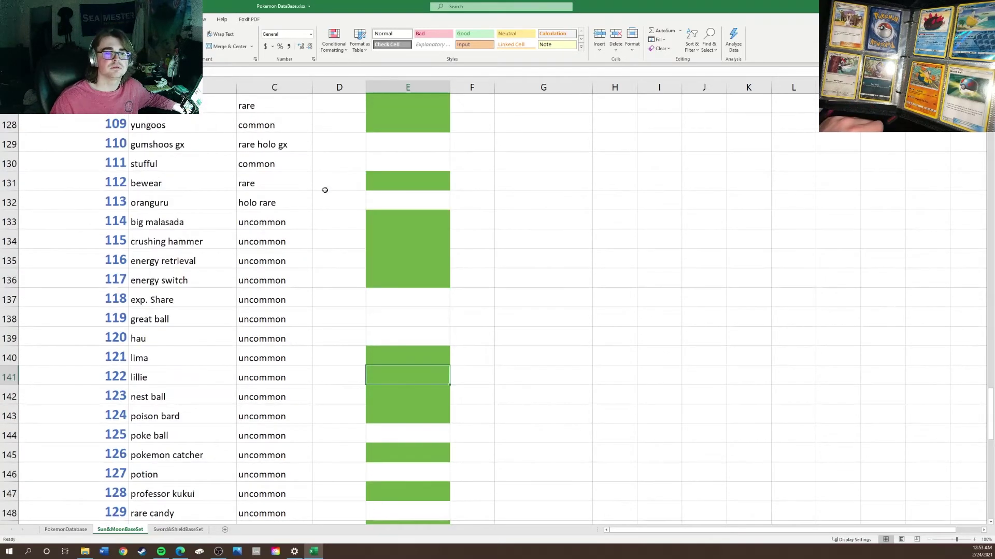
left_click(395, 244)
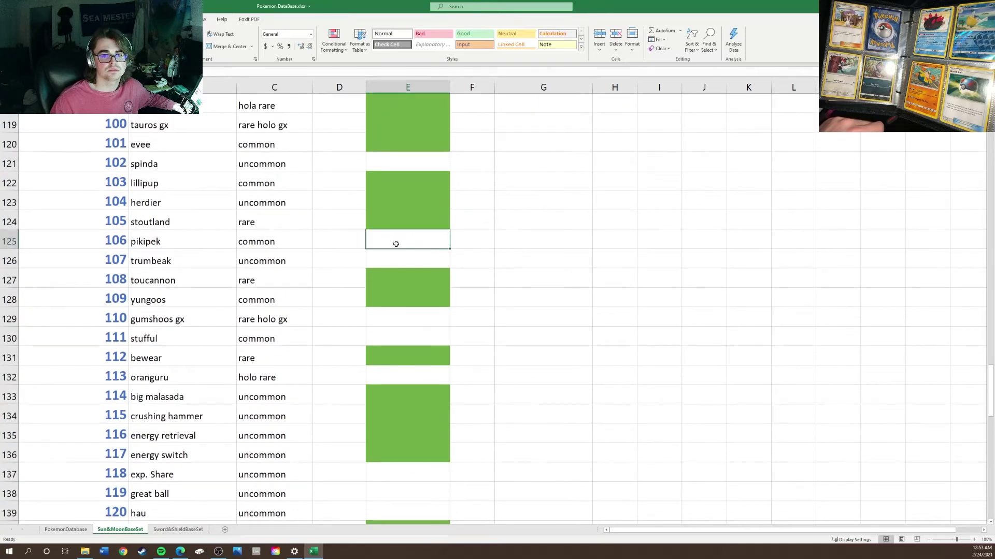
key("F4")
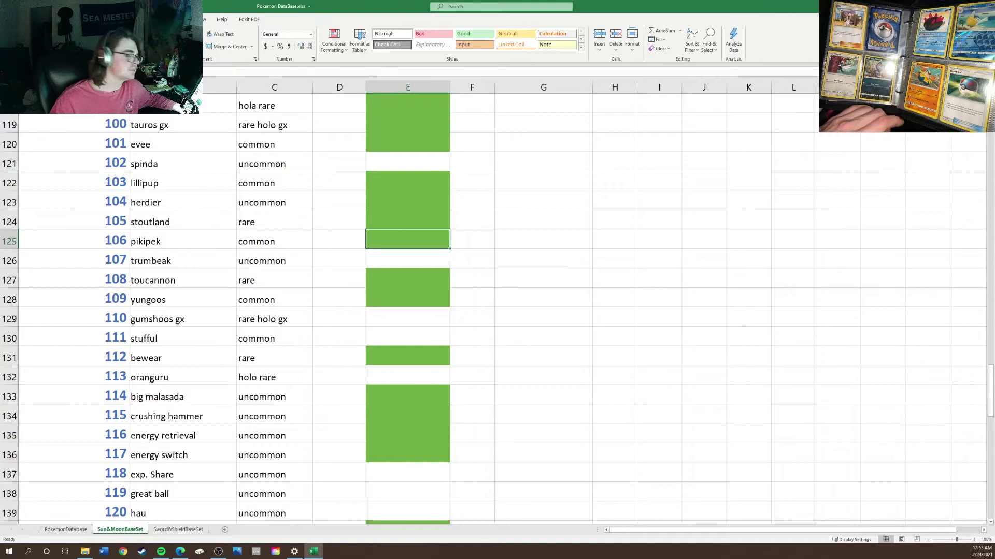
- Mark alolan meowth as caught by filling its cell E97 in the Caught? column with green
scroll(293, 183, "up", 4)
scroll(250, 204, "up", 5)
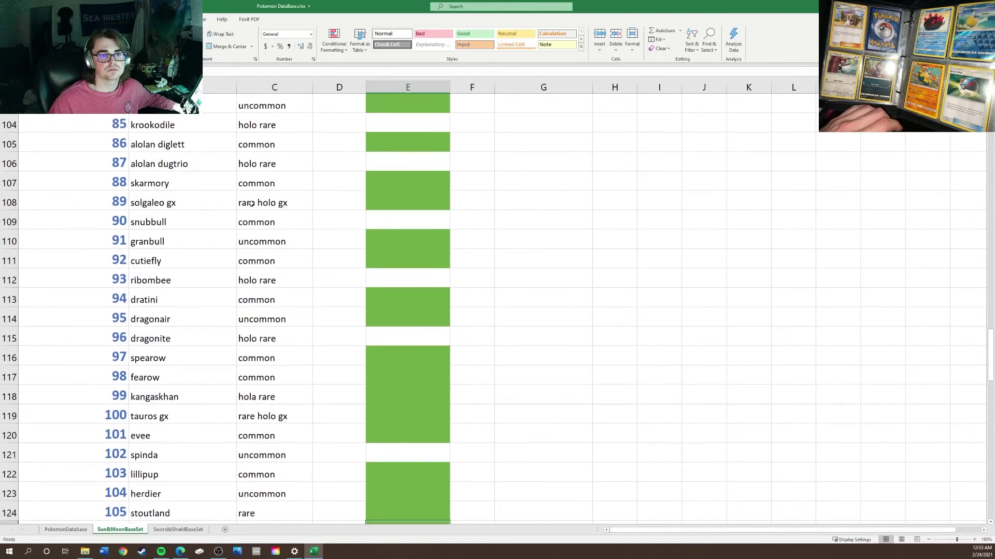
left_click(391, 222)
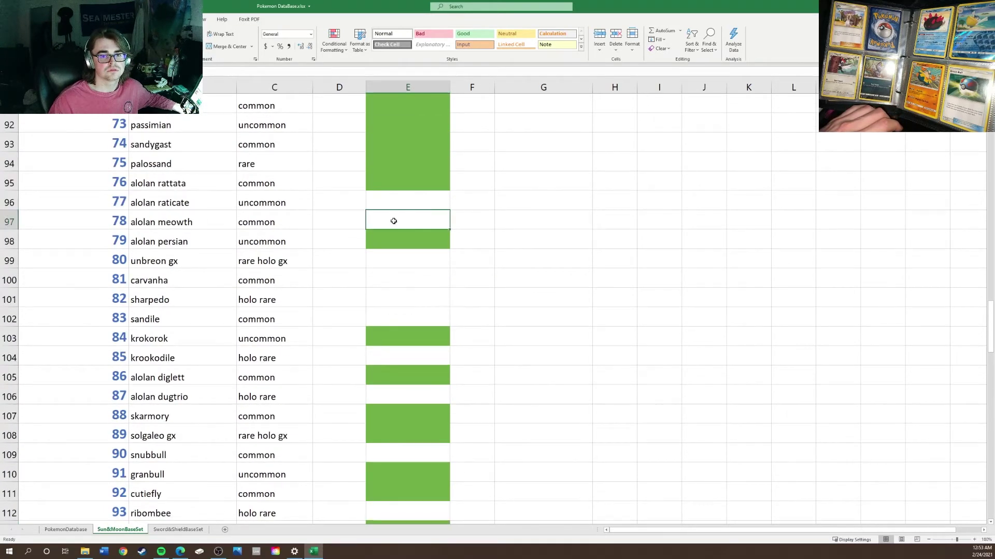
key("F4")
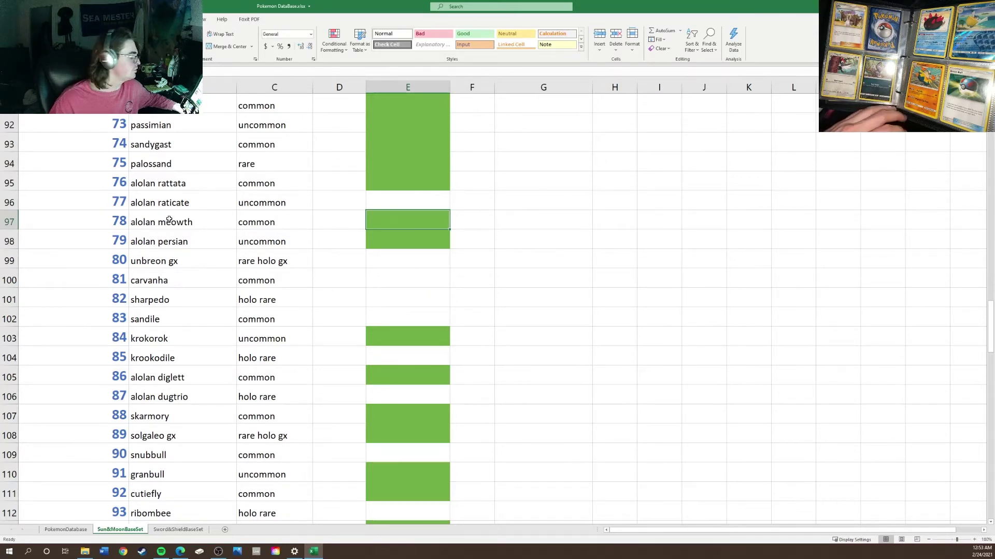
- Mark pyukumuku and charjabug as caught by filling their cells E66 and E70 in the Caught? column with green
scroll(222, 230, "up", 1)
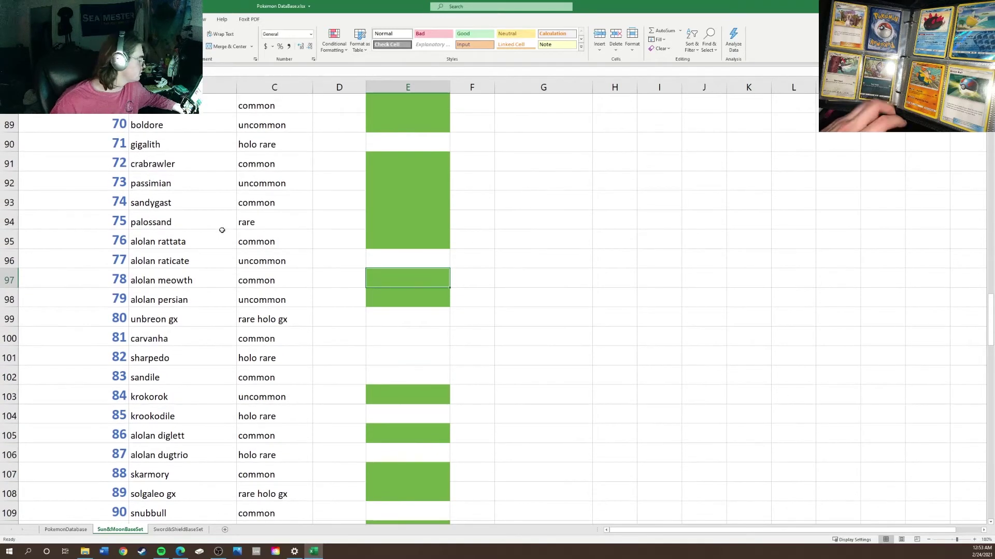
scroll(222, 230, "up", 7)
scroll(222, 230, "up", 2)
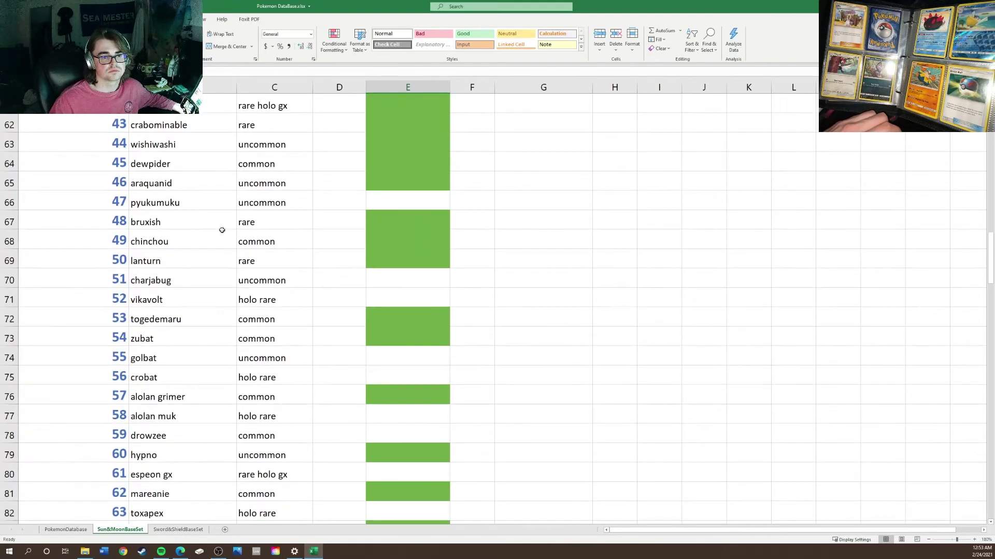
left_click(380, 202)
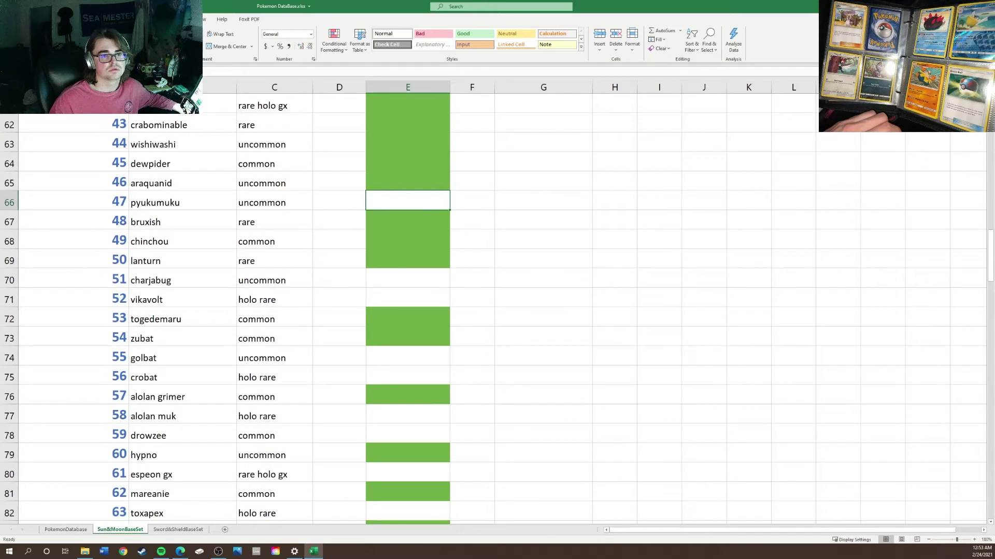
key("F4")
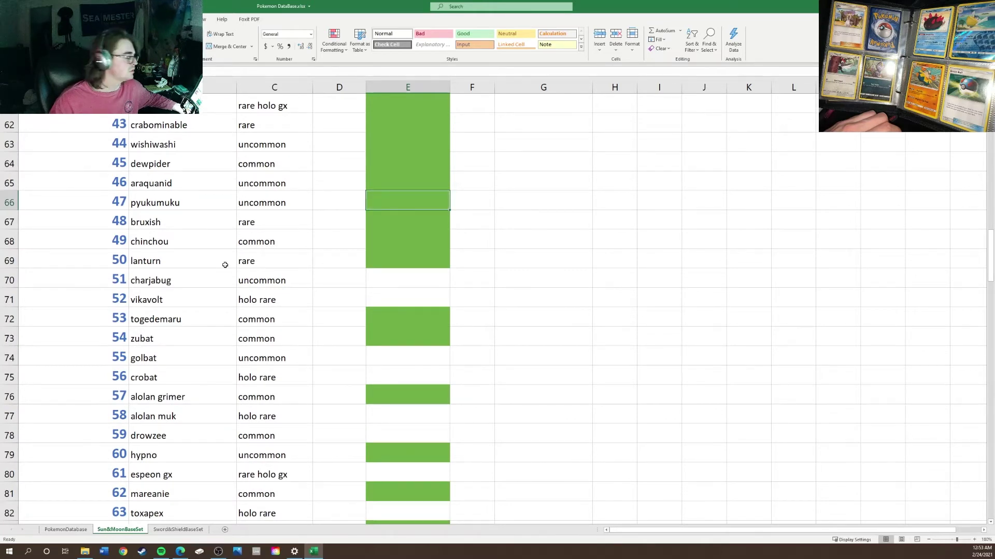
left_click(380, 286)
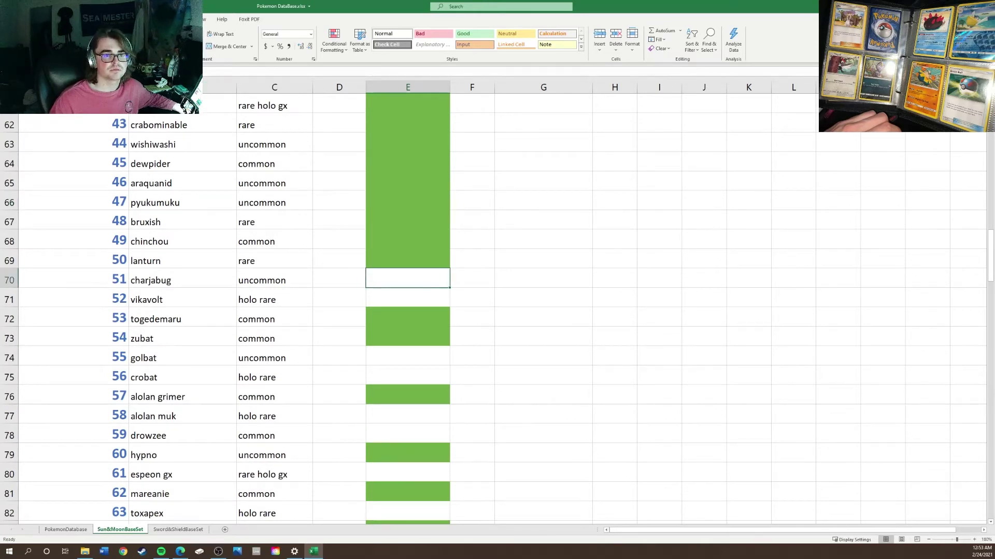
key("F4")
- Mark pelipper as caught by filling its cell E57 in the Caught? column with green
scroll(256, 276, "up", 6)
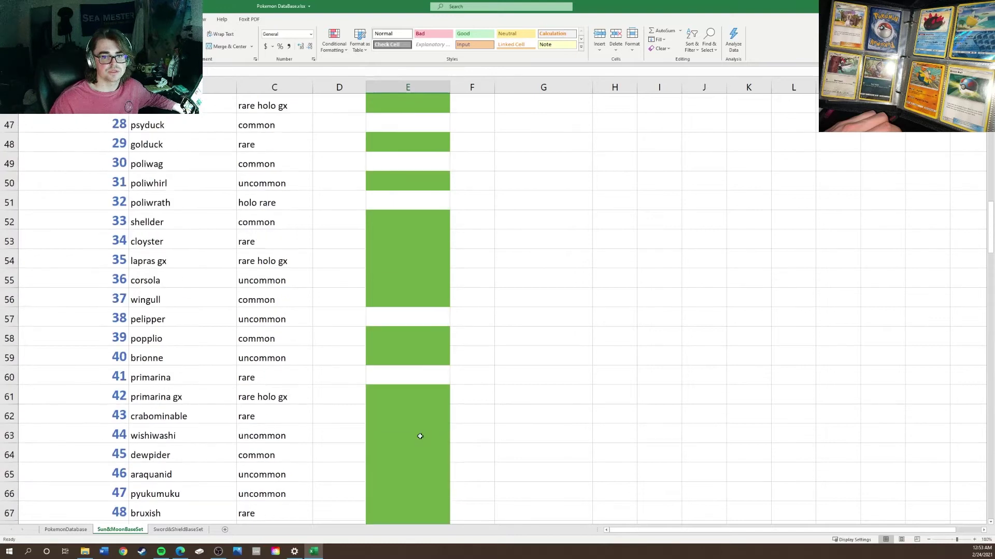
scroll(383, 306, "down", 2)
scroll(383, 306, "down", 2)
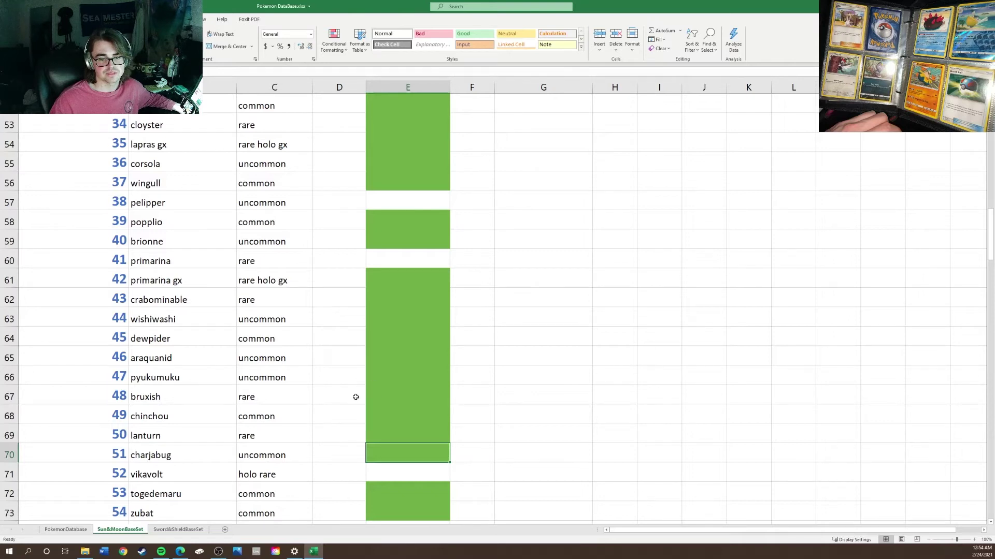
scroll(334, 348, "down", 1)
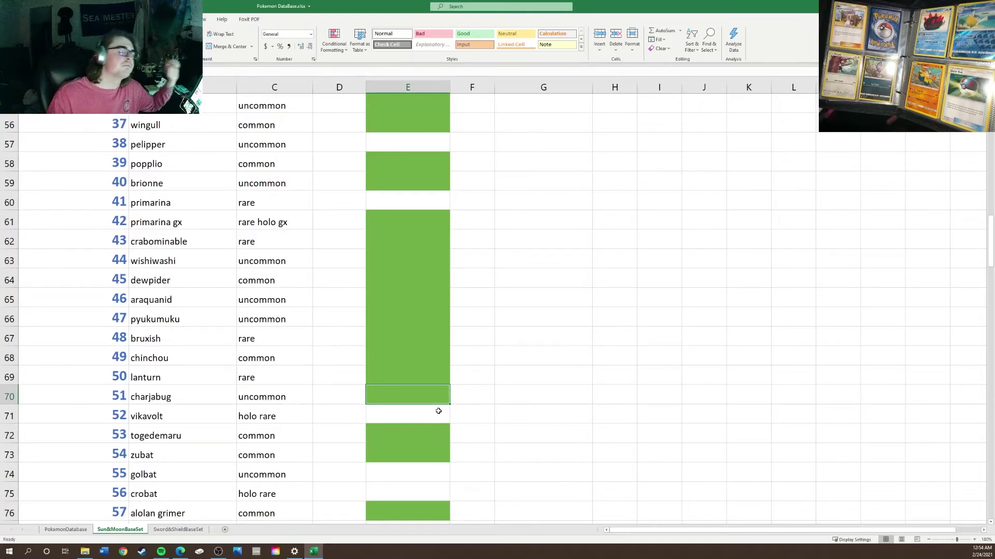
scroll(439, 410, "up", 2)
scroll(336, 245, "up", 7)
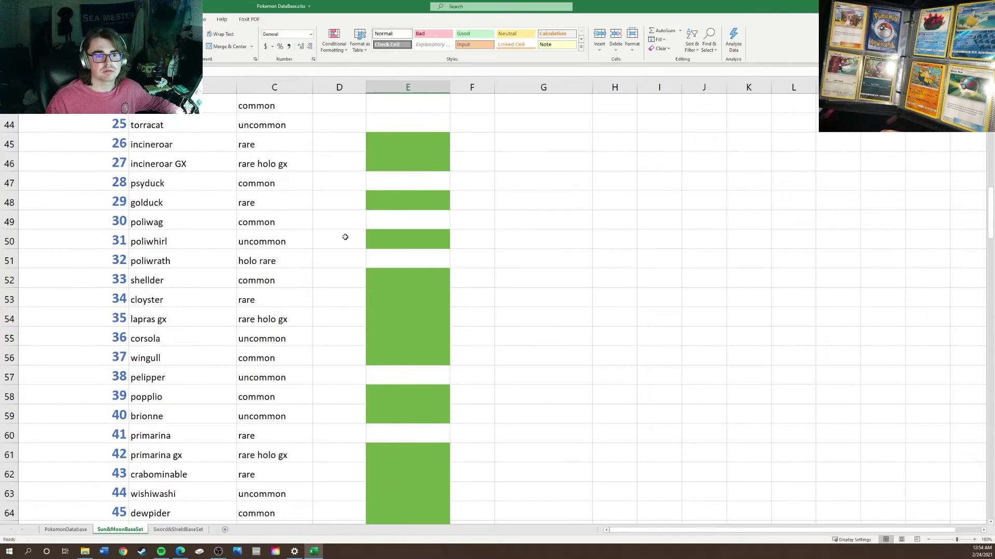
scroll(291, 280, "down", 3)
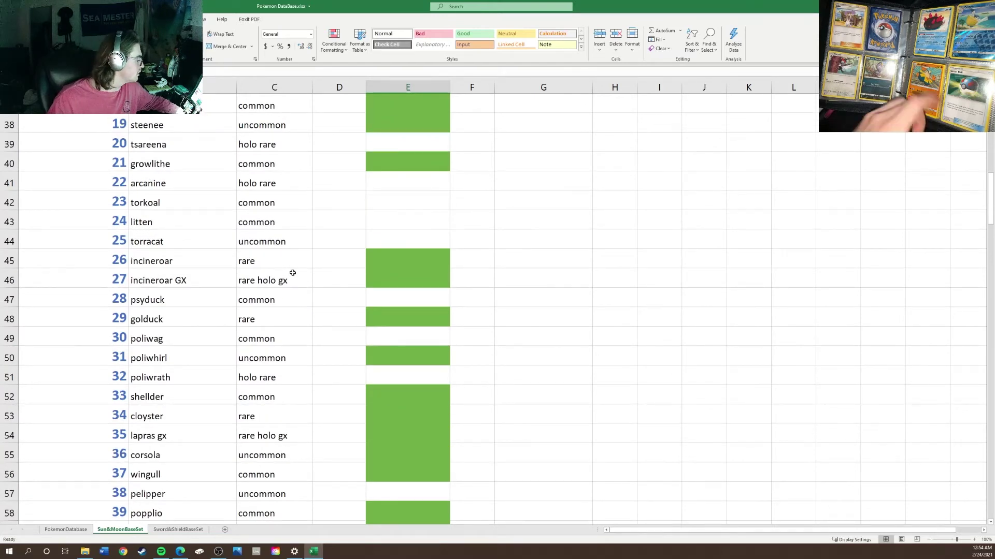
scroll(292, 273, "up", 1)
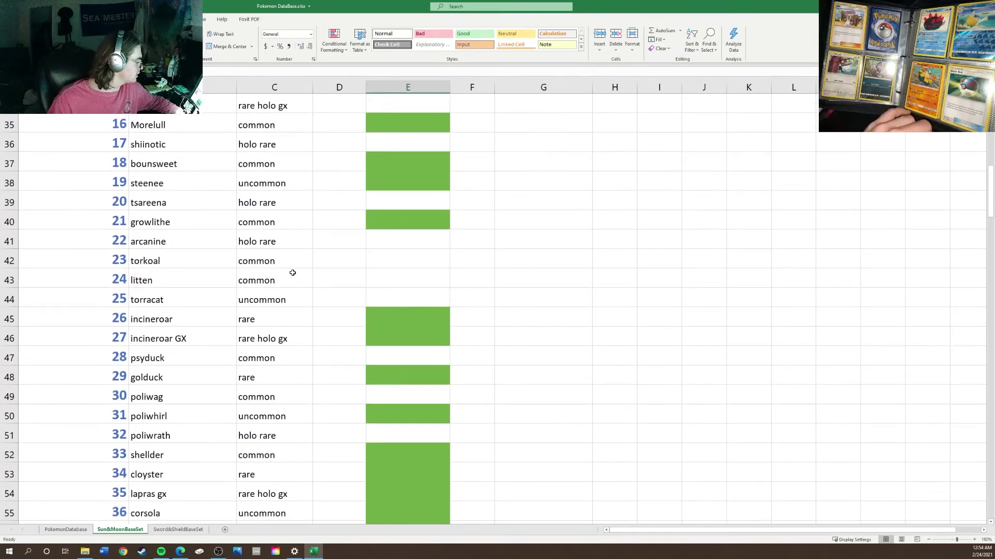
scroll(293, 273, "down", 1)
scroll(292, 273, "up", 1)
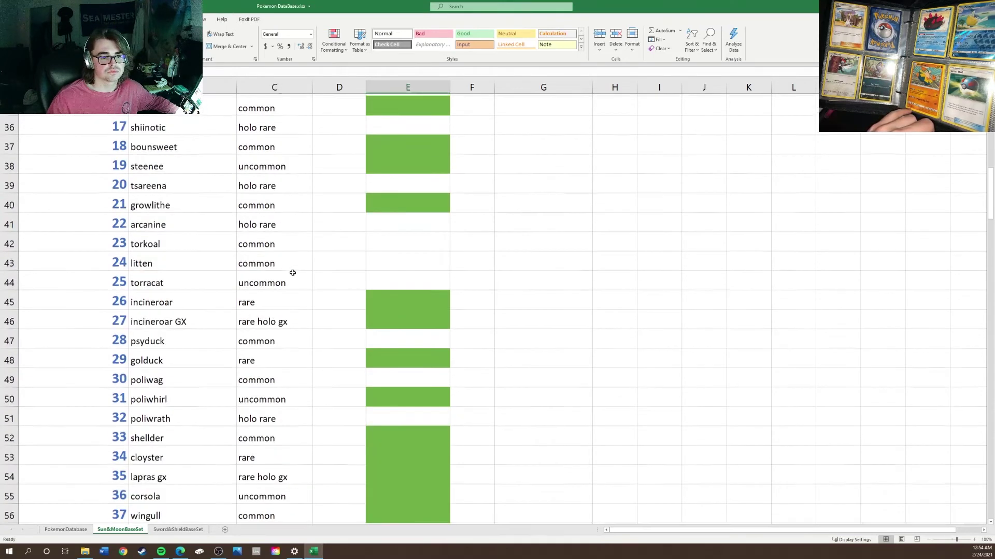
scroll(293, 271, "down", 1)
scroll(226, 441, "down", 1)
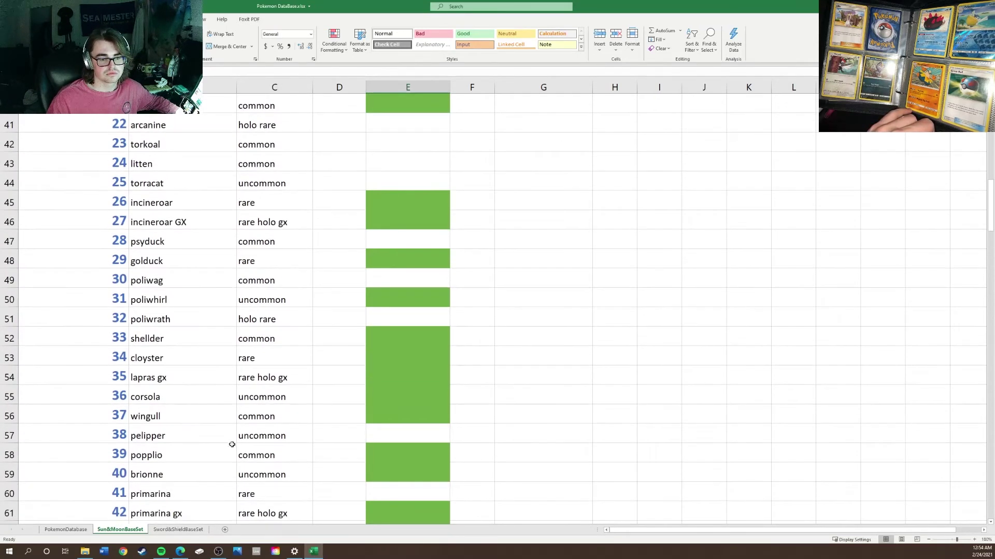
left_click(396, 436)
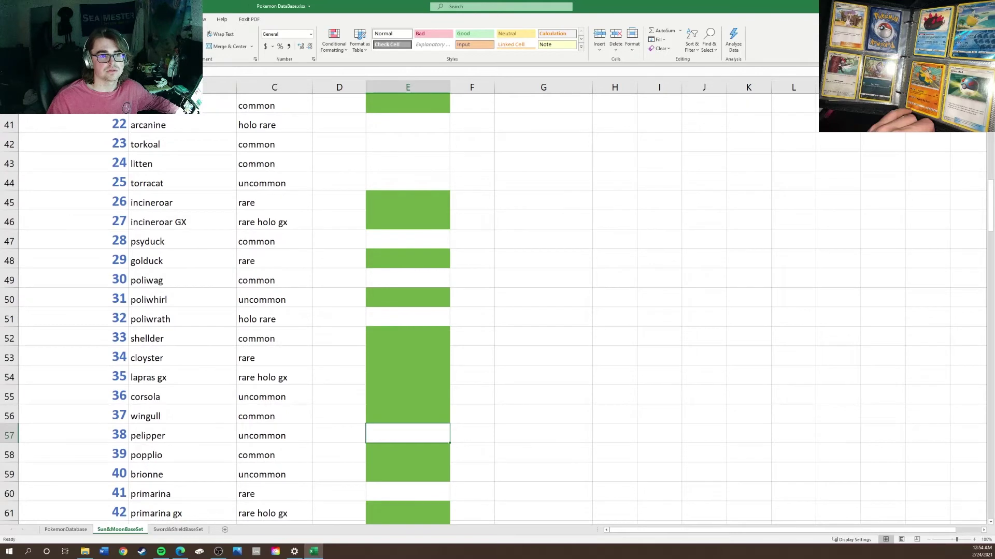
left_click(107, 46)
- Mark hariyama as caught by filling its cell E87 in the Caught? column with green
scroll(313, 240, "down", 3)
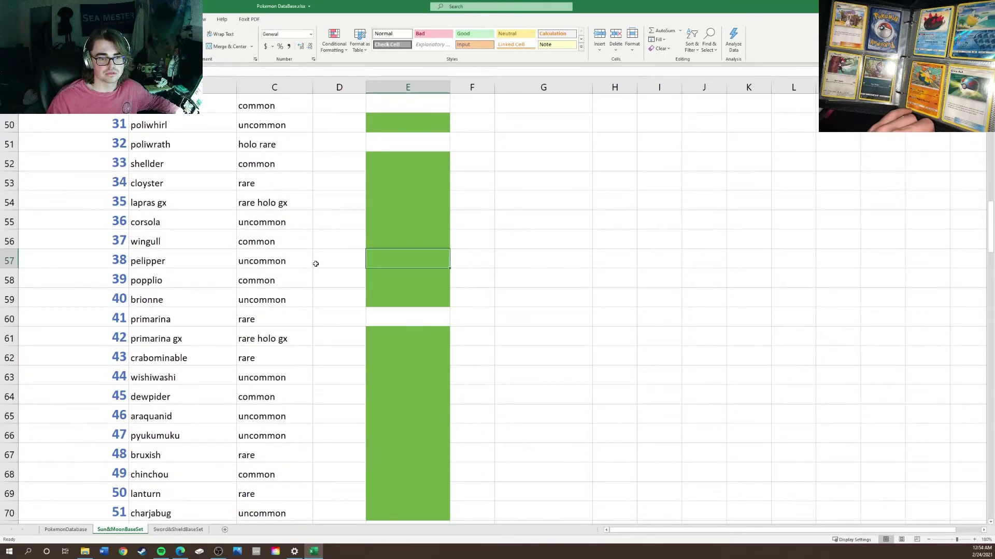
scroll(316, 263, "down", 1)
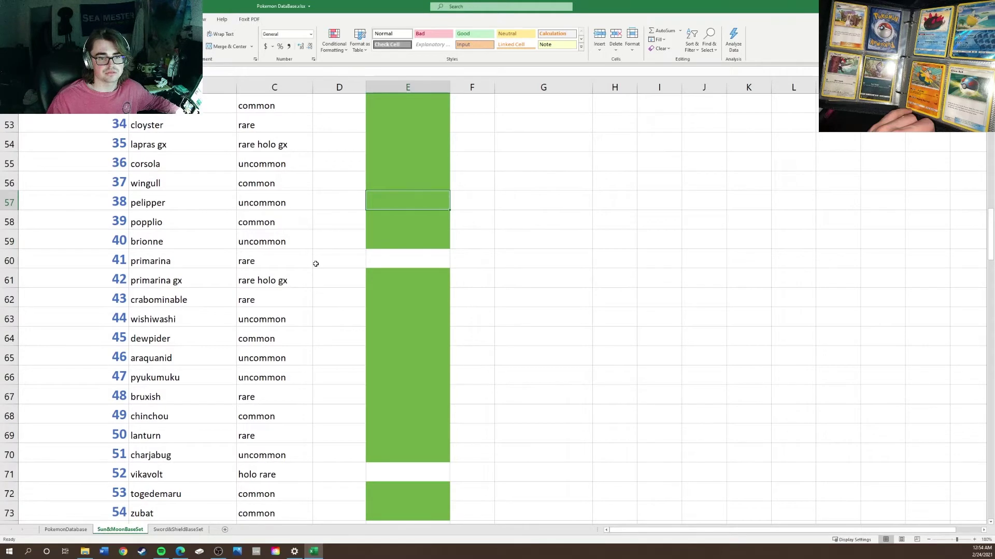
scroll(315, 264, "down", 3)
scroll(316, 264, "up", 1)
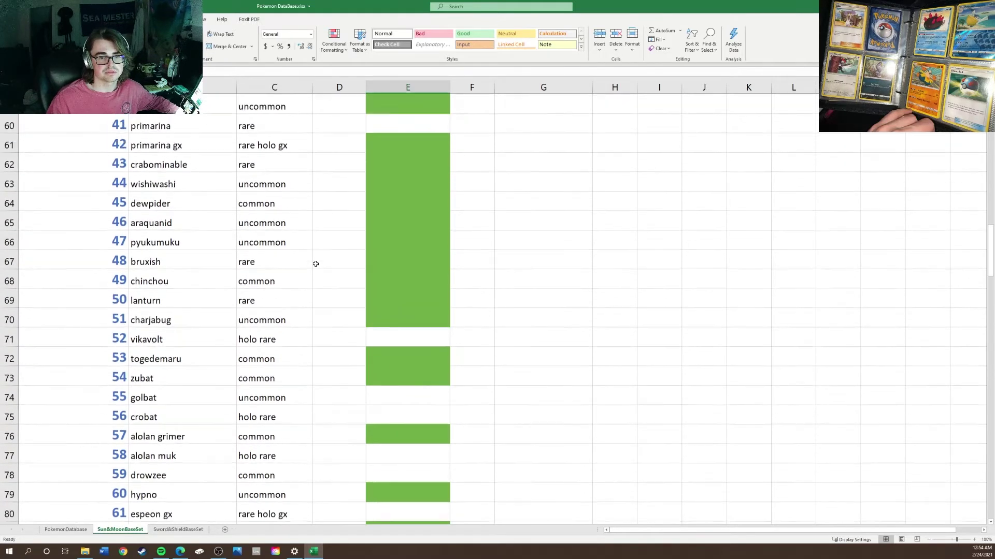
scroll(316, 264, "down", 2)
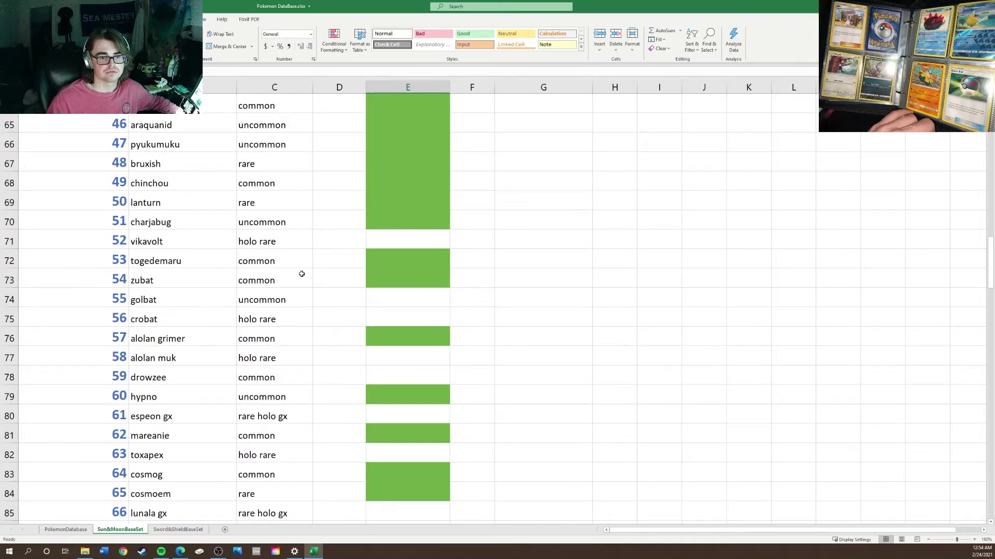
scroll(309, 269, "down", 1)
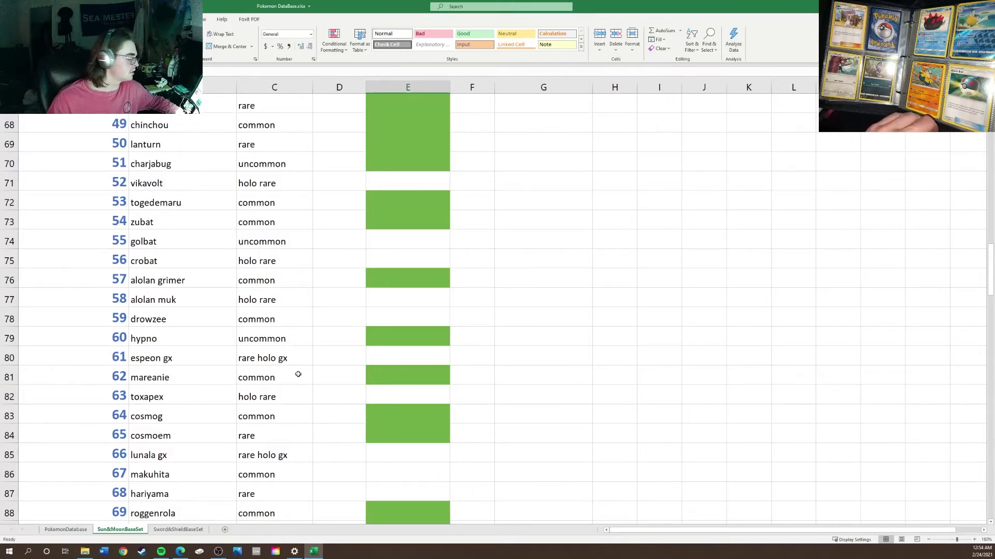
scroll(263, 381, "down", 2)
left_click(399, 375)
key("F4")
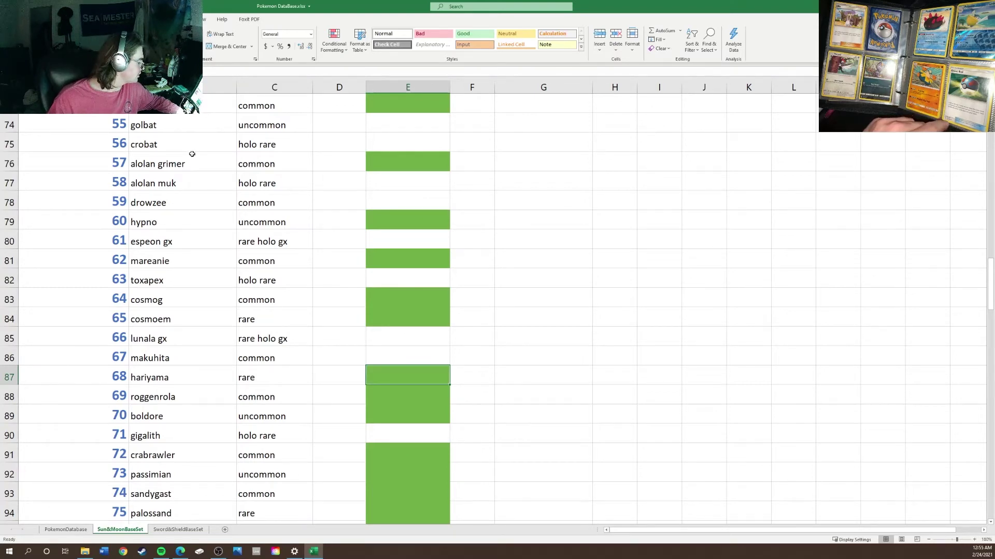
- Mark the trainer cards great ball and rotom dex as caught by filling their cells E138 and E150 with green
scroll(203, 157, "down", 17)
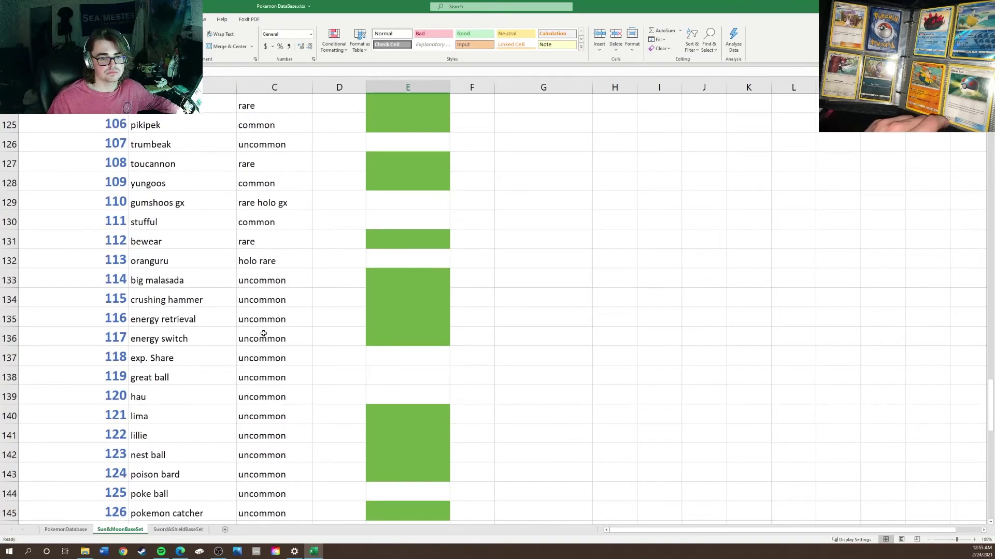
scroll(190, 309, "down", 1)
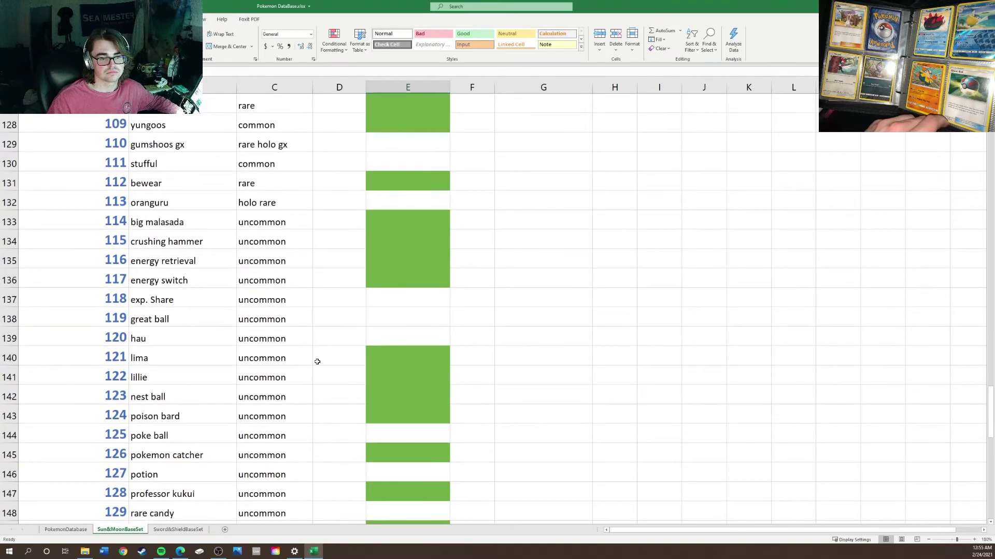
left_click(385, 317)
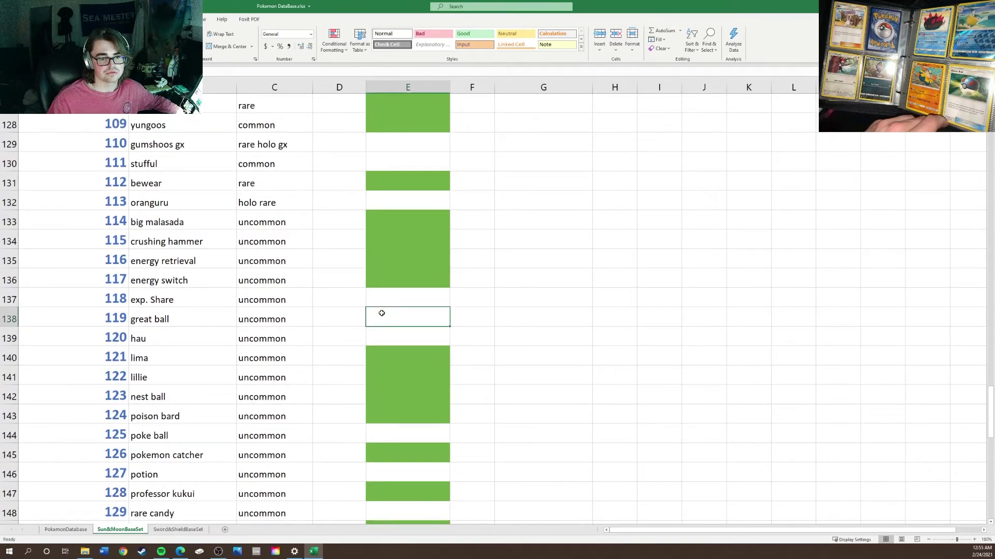
key("F4")
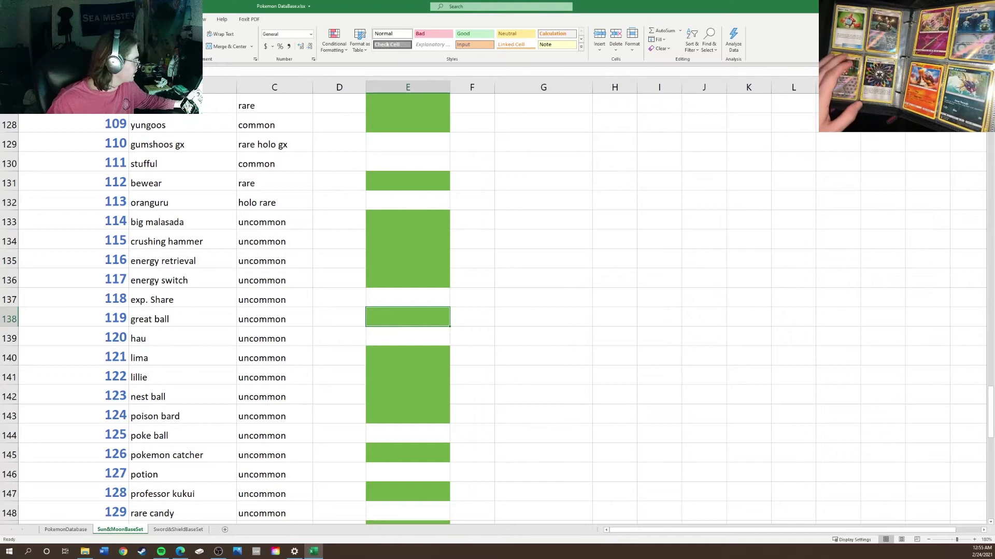
scroll(181, 285, "down", 2)
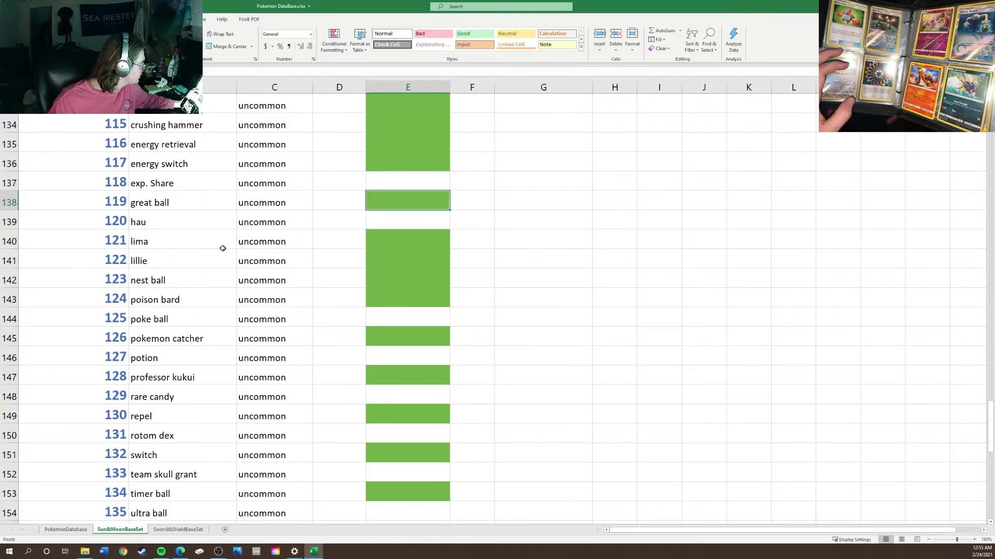
scroll(318, 247, "down", 2)
left_click(387, 314)
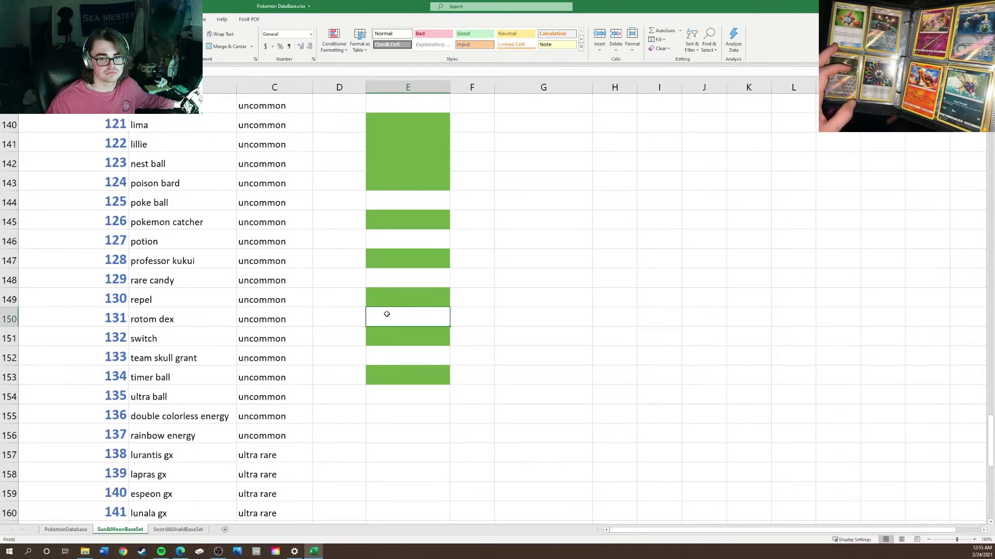
key("F4")
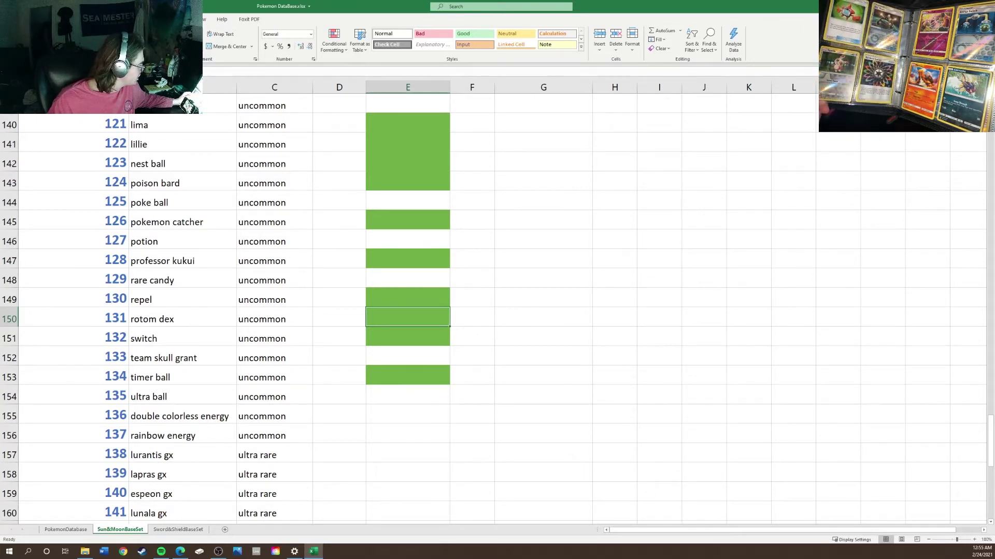
- Mark exp. Share and spinda as caught by filling their cells E137 and E121 in the Caught? column with green
scroll(211, 160, "down", 1)
scroll(273, 193, "up", 4)
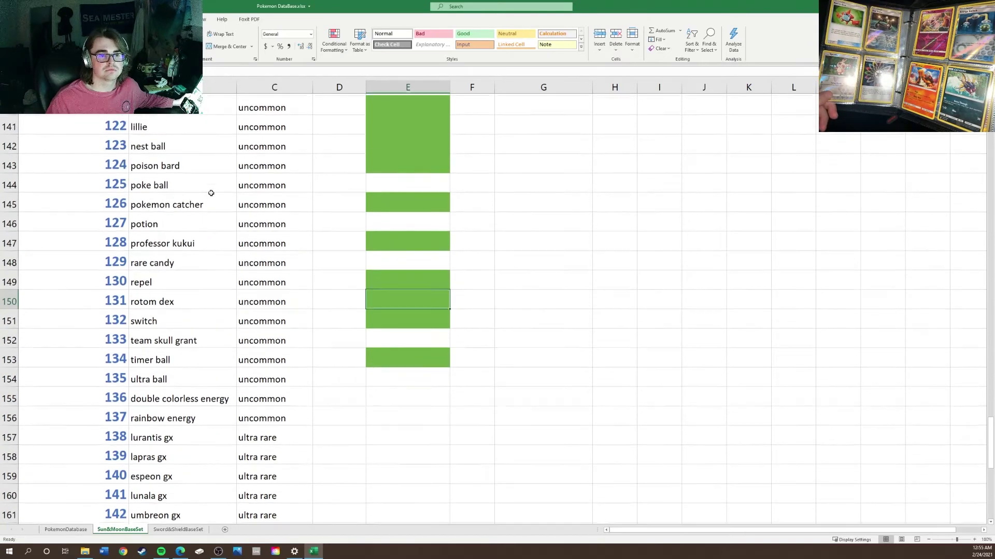
left_click(390, 243)
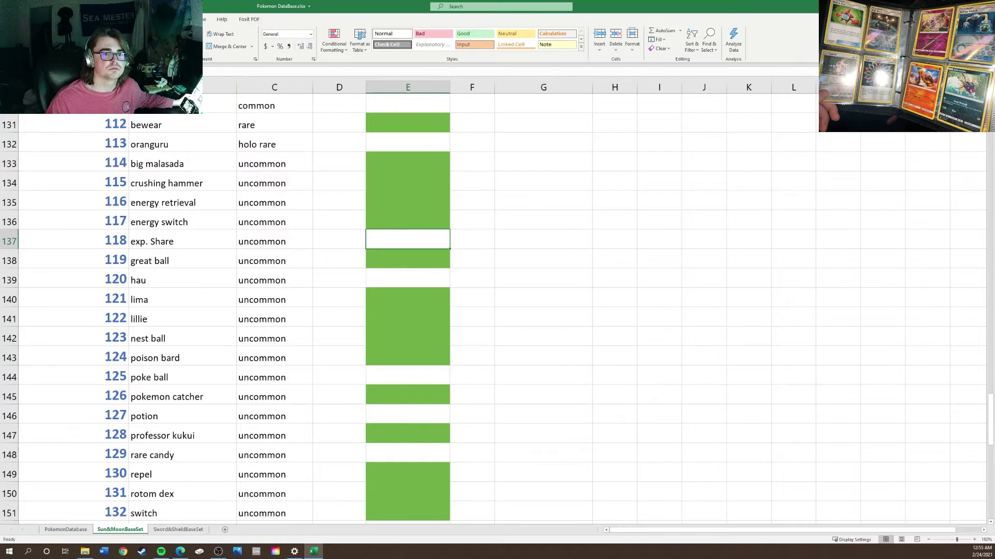
key("F4")
scroll(241, 248, "up", 3)
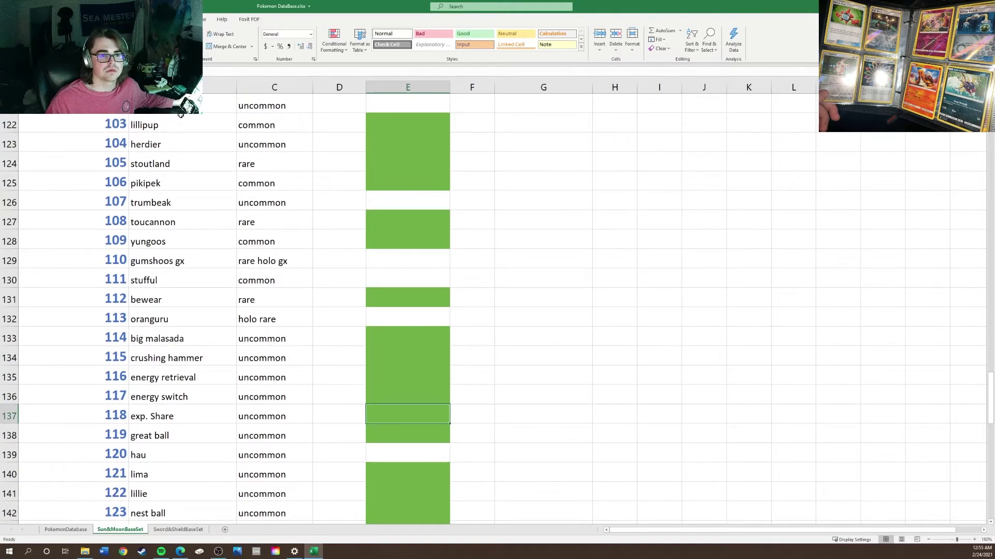
scroll(402, 173, "up", 1)
left_click(408, 163)
key("F4")
- Mark rainbow energy as caught by filling its cell E156 in the Caught? column with green
scroll(354, 226, "up", 20)
scroll(353, 226, "up", 11)
scroll(357, 333, "down", 10)
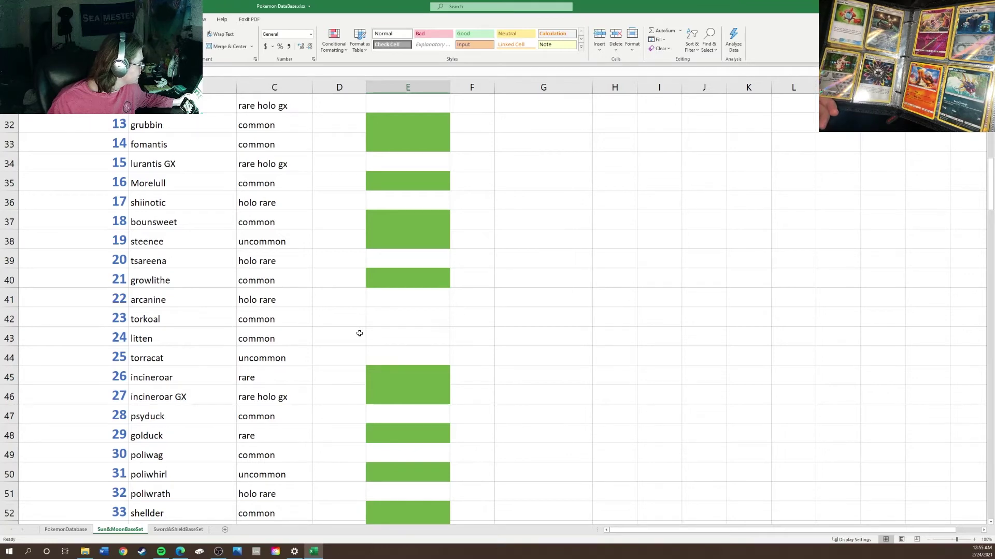
scroll(382, 379, "down", 2)
scroll(382, 379, "down", 20)
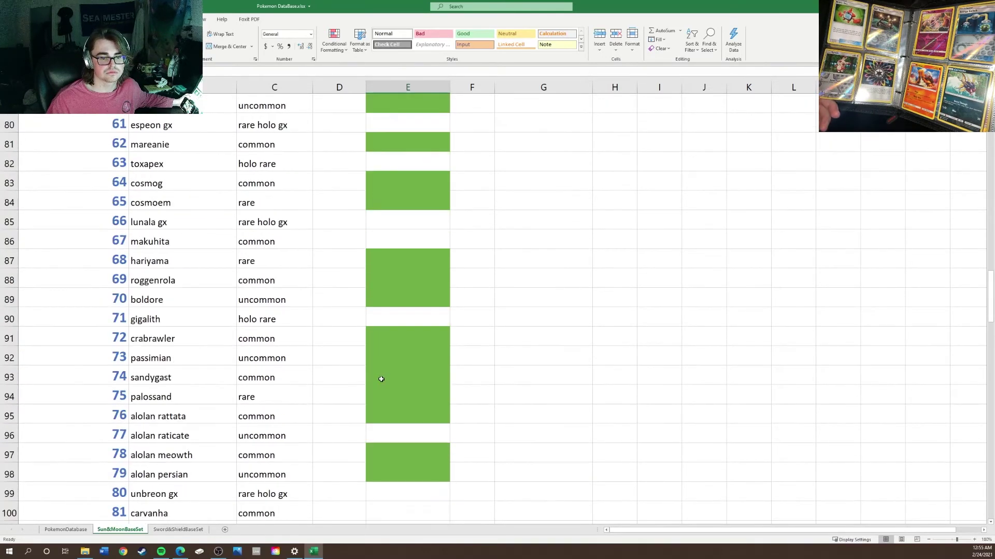
scroll(378, 381, "down", 7)
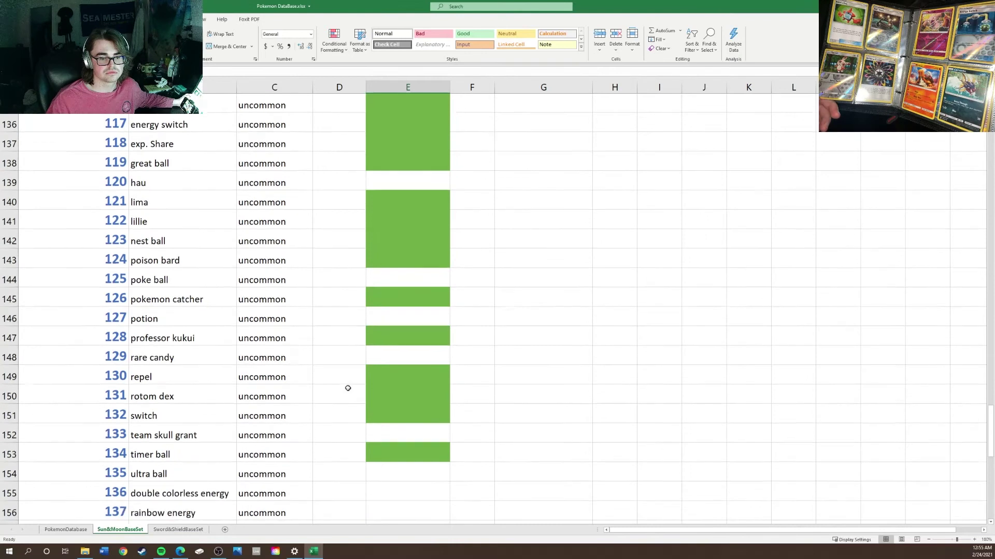
left_click(388, 493)
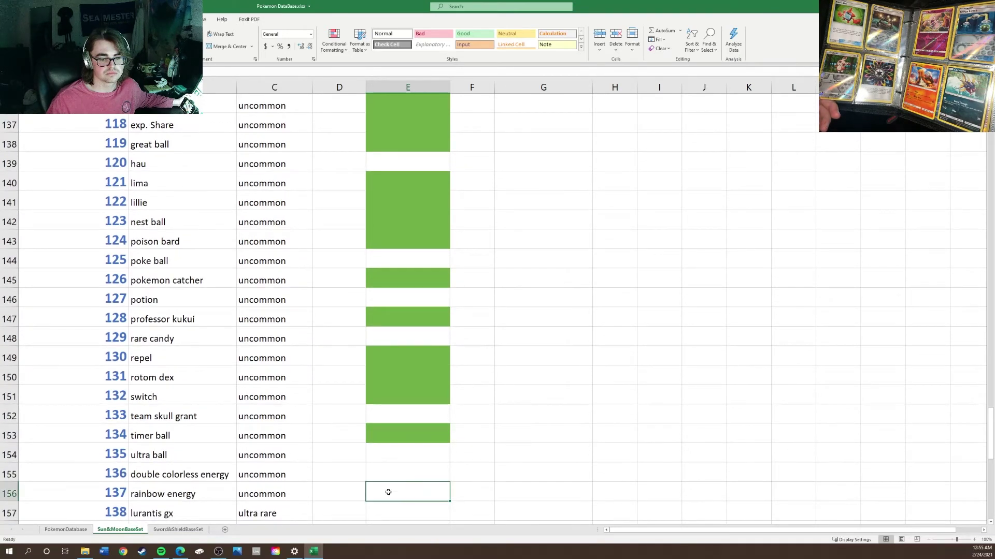
scroll(388, 492, "down", 1)
key("F4")
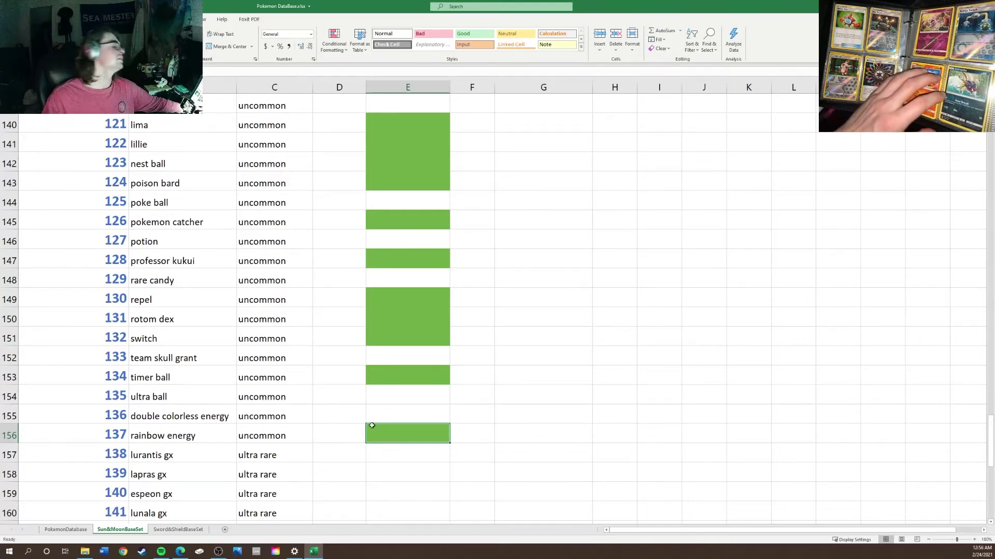
- Mark snubbull as caught by filling its cell E109 in the Caught? column with green
scroll(586, 395, "up", 15)
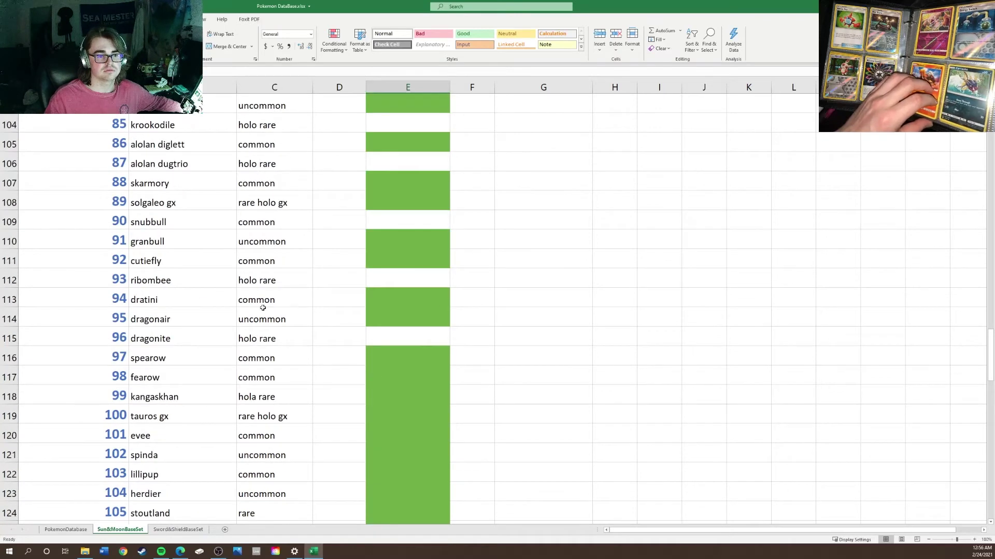
scroll(313, 357, "down", 1)
left_click(378, 334)
key("F4")
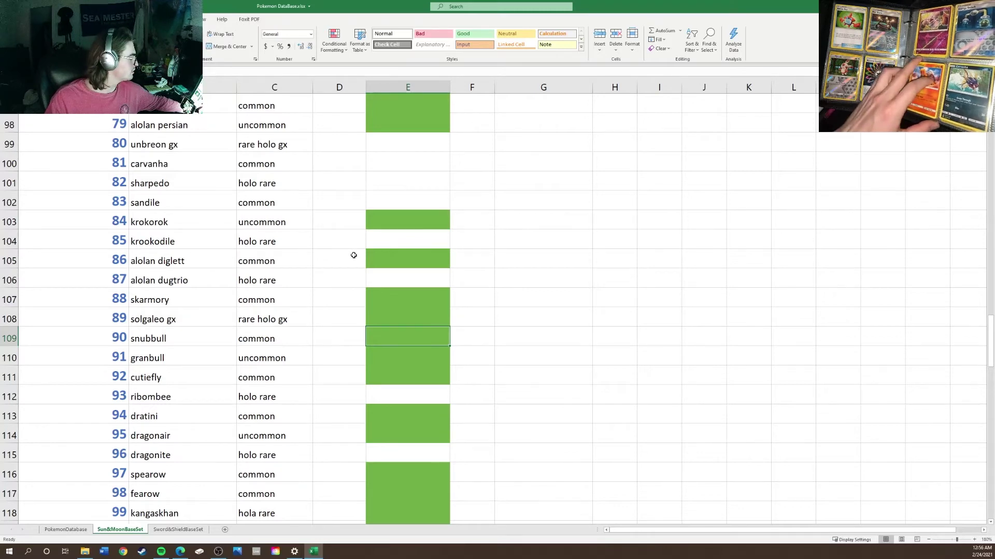
- Mark torkoal as caught by filling its cell E42 in the Caught? column with green
scroll(353, 257, "up", 4)
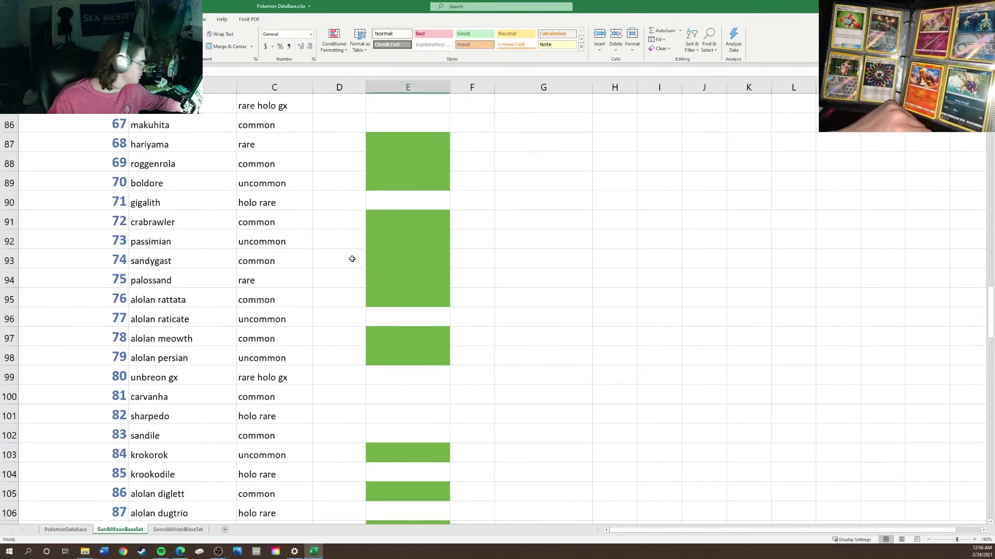
scroll(350, 262, "up", 6)
scroll(349, 265, "up", 16)
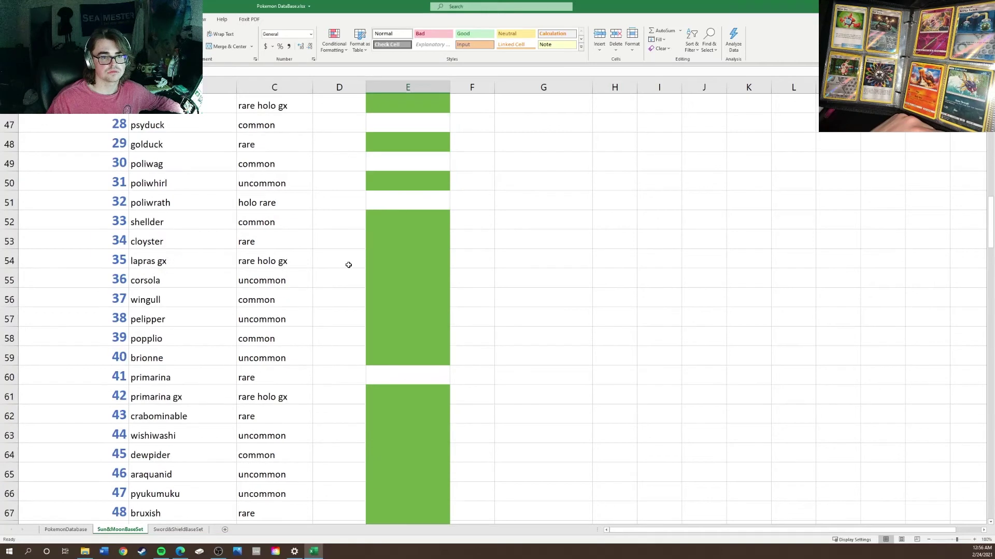
scroll(339, 291, "down", 1)
scroll(342, 320, "down", 1)
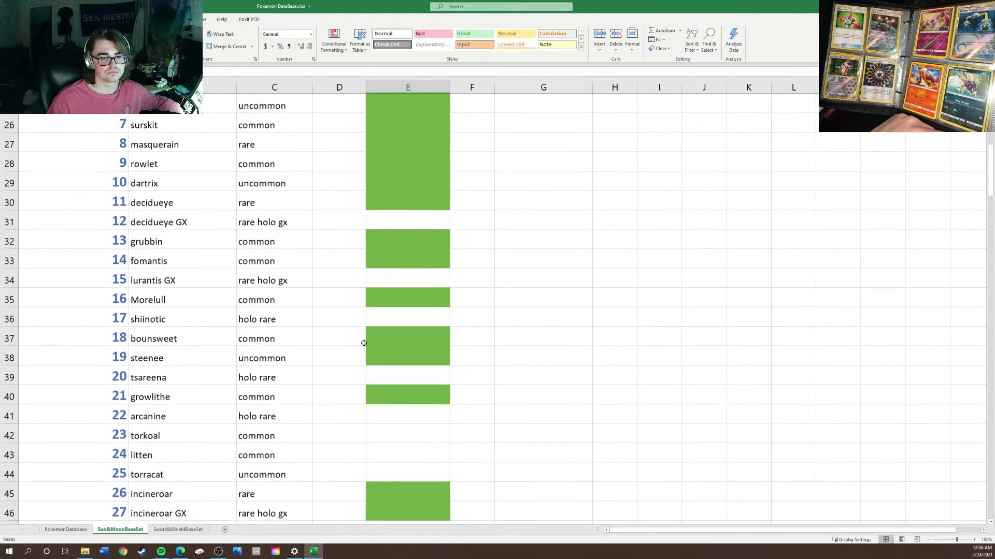
left_click(412, 433)
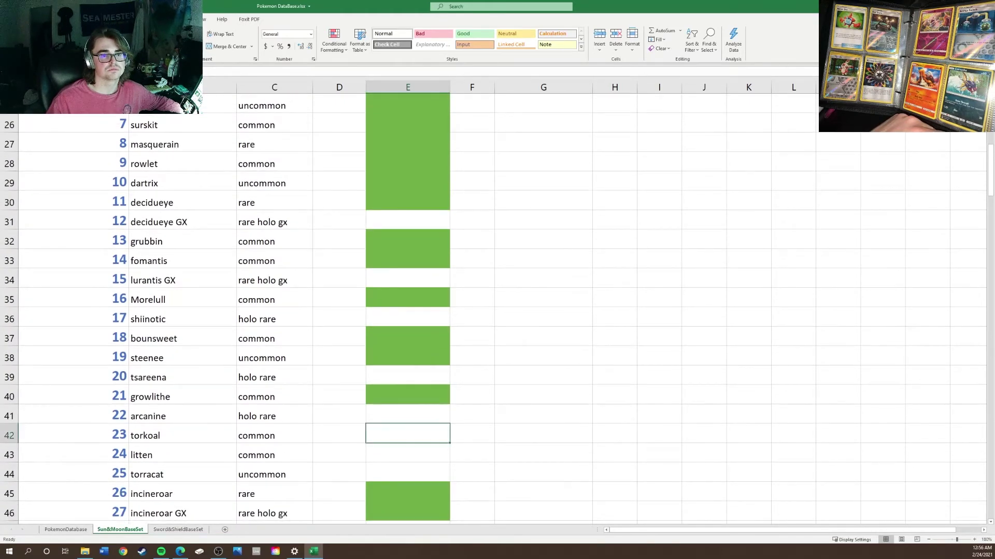
key("F4")
left_click(181, 104)
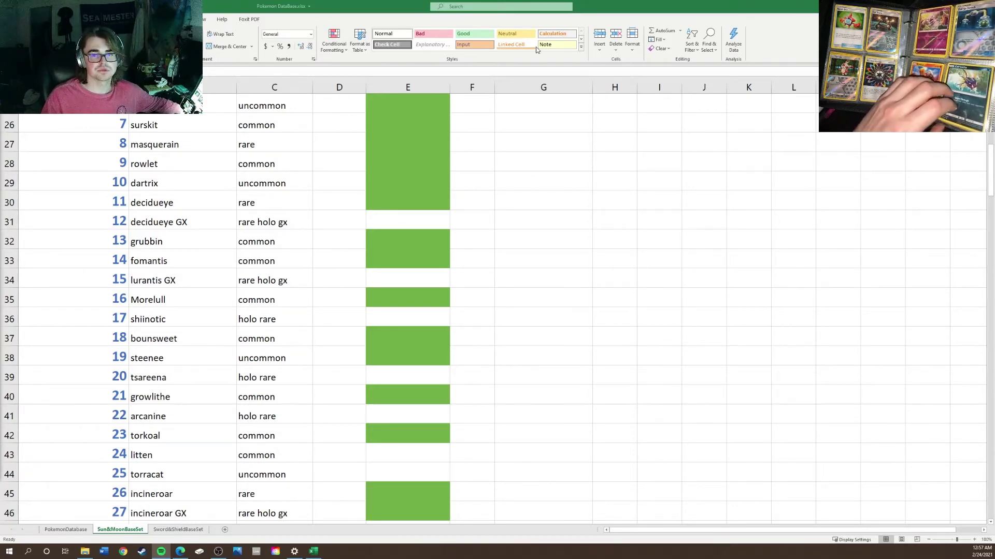
- Mark carvanha as caught by filling its cell E100 in the Caught? column with green
scroll(312, 281, "down", 19)
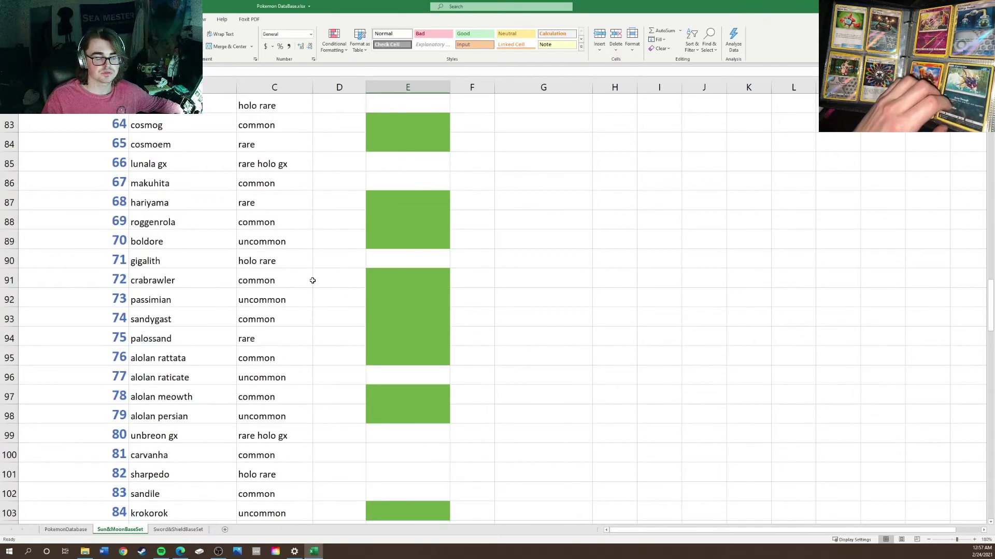
scroll(312, 280, "down", 13)
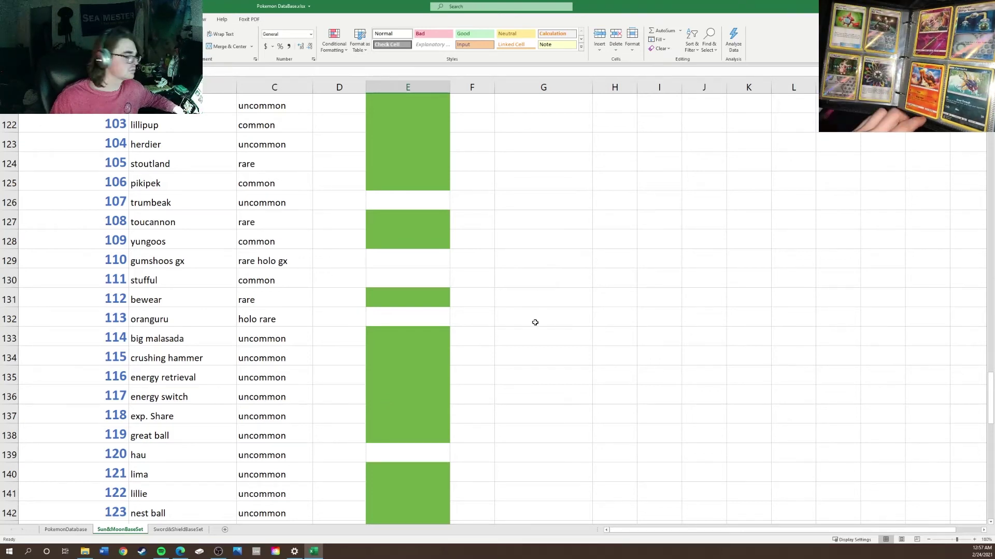
scroll(131, 295, "up", 3)
scroll(132, 295, "up", 7)
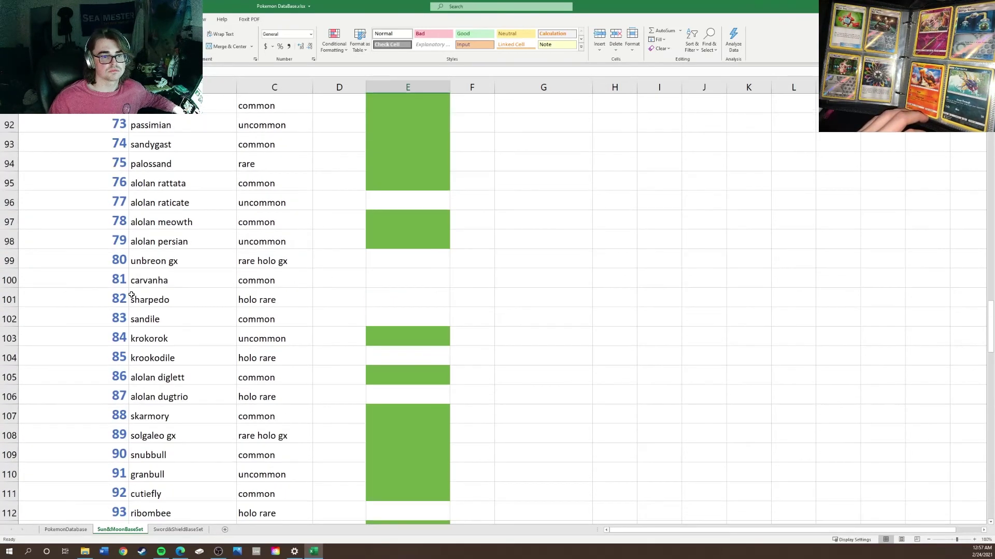
left_click(399, 276)
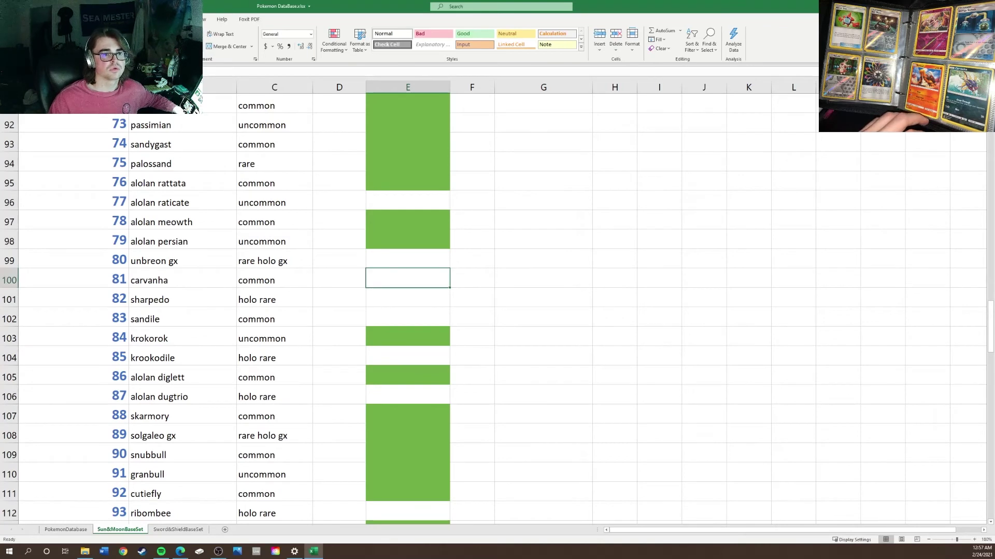
key("F4")
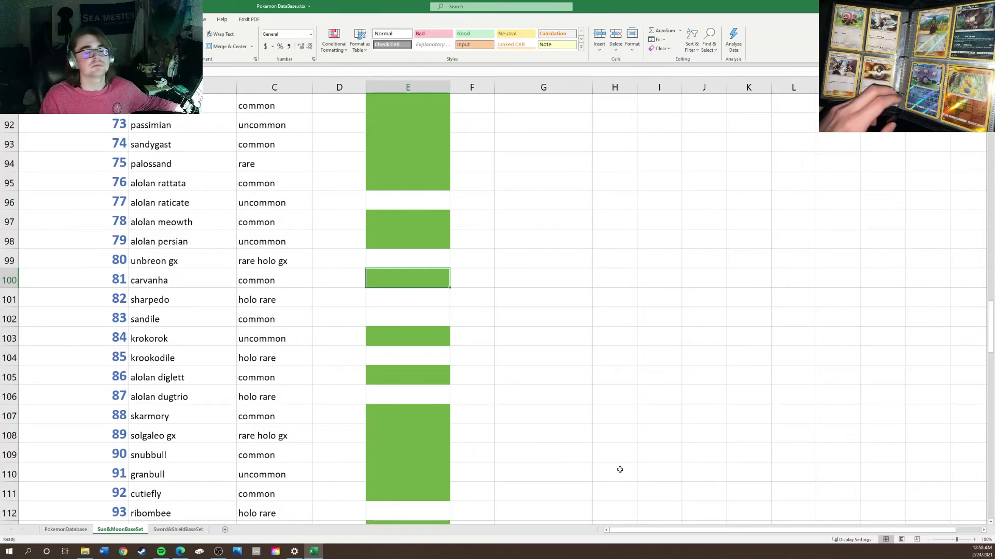
- Mark stufful as caught by filling its cell E130 in the Caught? column with green
scroll(347, 376, "up", 9)
scroll(279, 371, "down", 15)
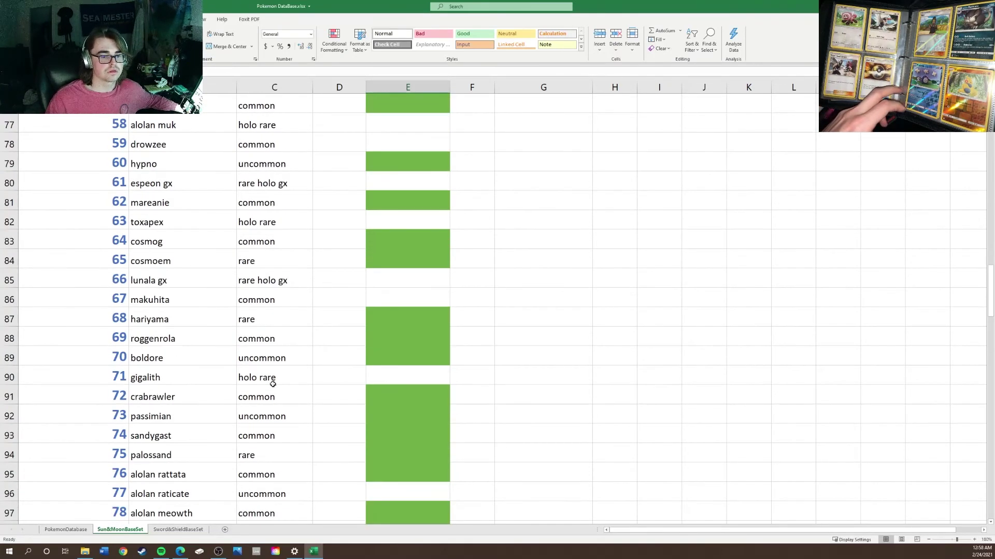
scroll(311, 406, "down", 2)
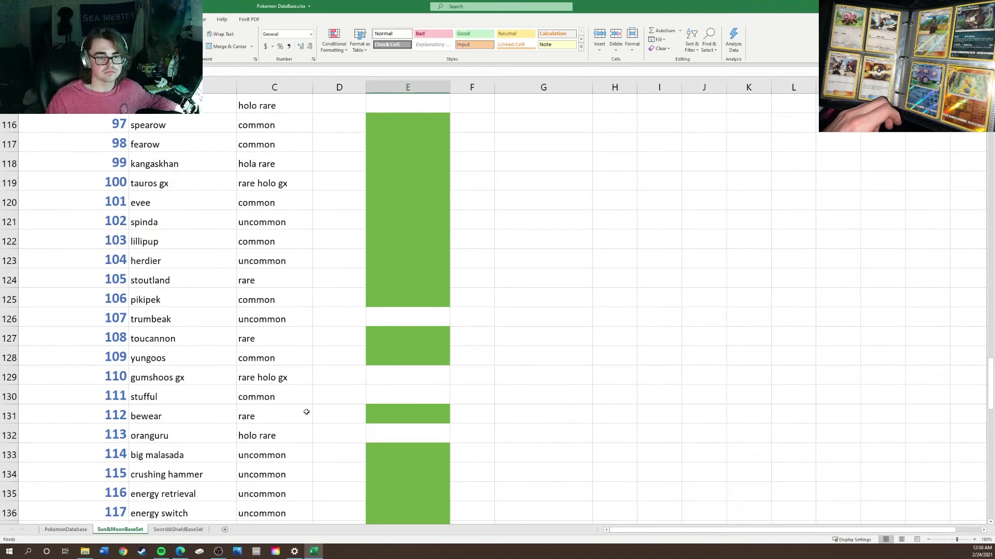
left_click(399, 399)
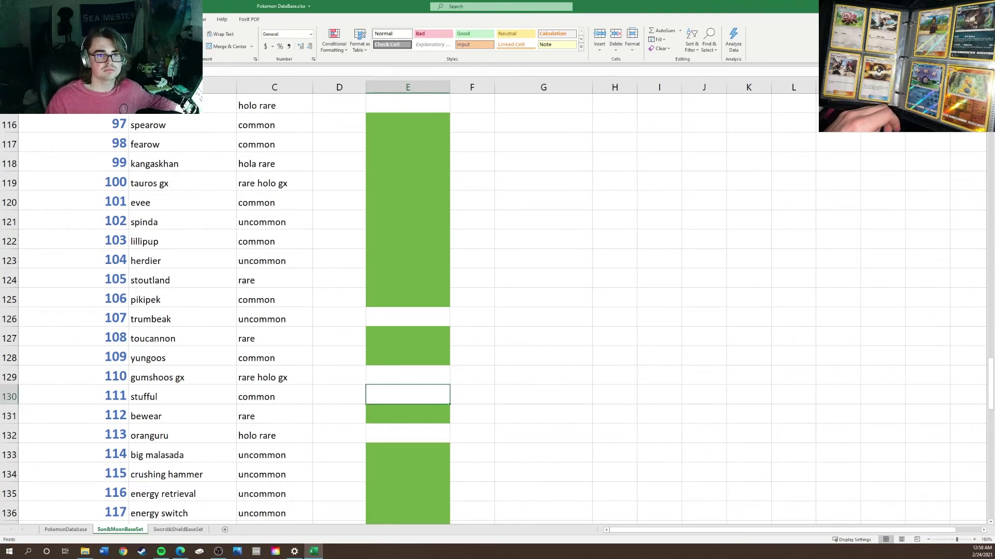
key("F4")
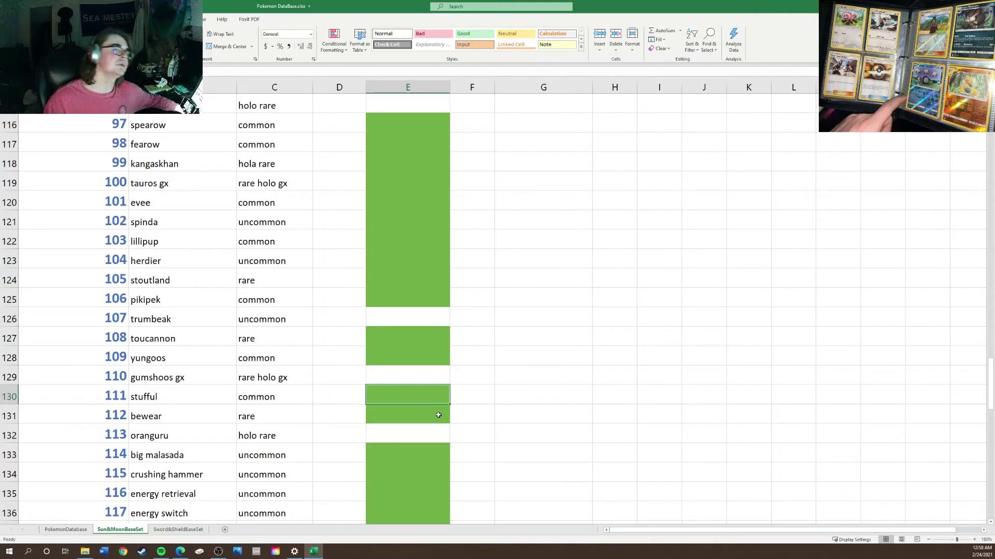
- Mark the trainer card hau as caught by filling its cell E139 with green
scroll(313, 413, "up", 3)
scroll(313, 412, "up", 5)
scroll(313, 412, "down", 2)
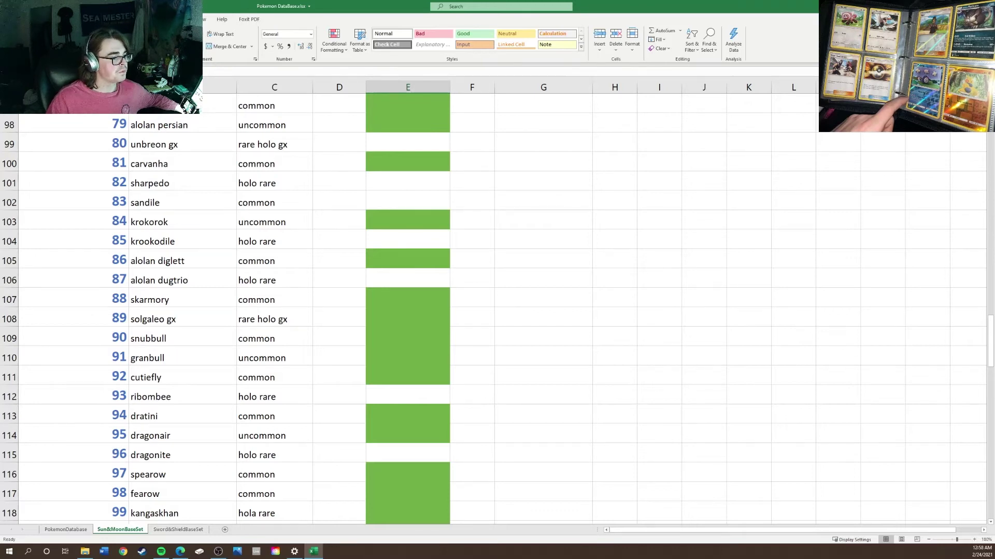
scroll(393, 249, "down", 3)
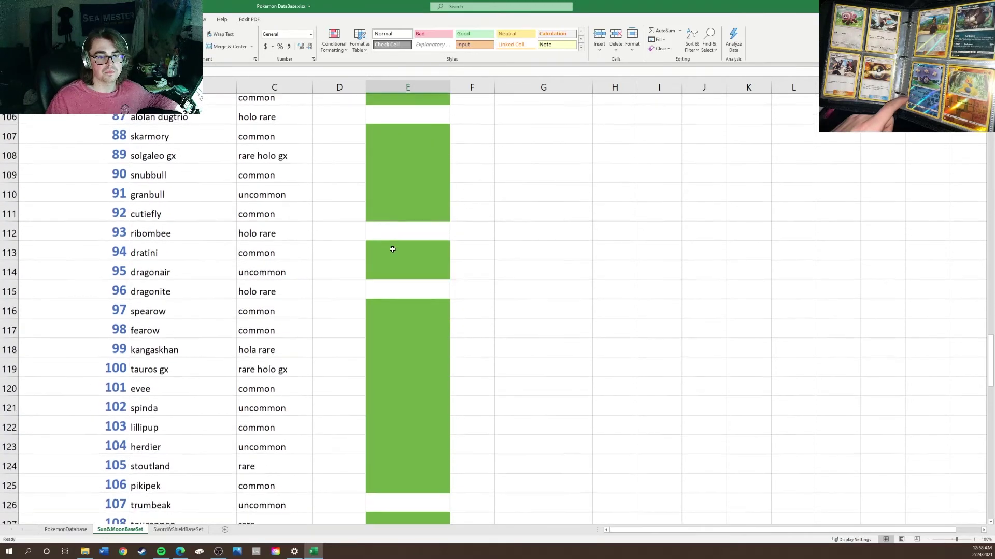
scroll(392, 249, "down", 6)
left_click(384, 400)
key("F4")
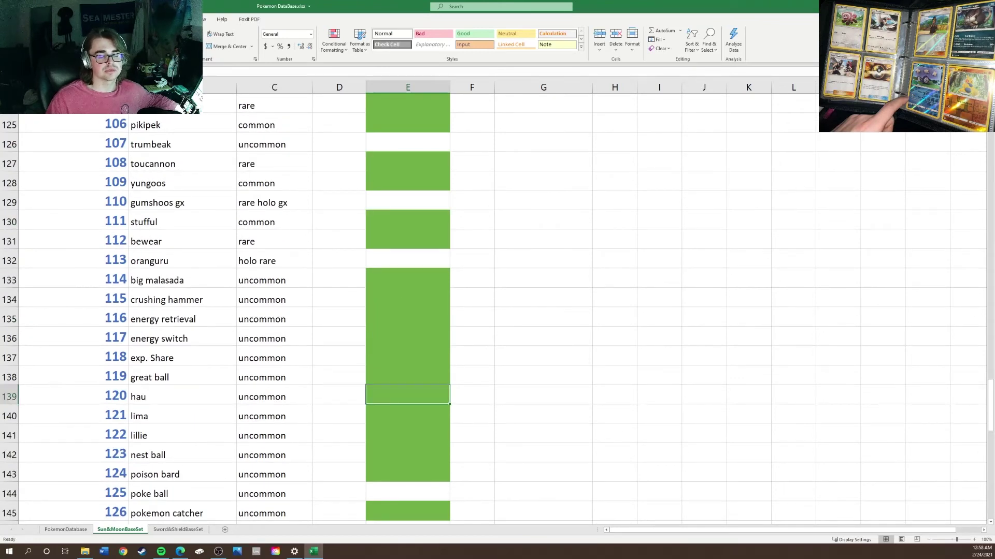
- Mark ultra ball and team skull grant as caught by filling their cells E154 and E152 with green
scroll(338, 383, "down", 1)
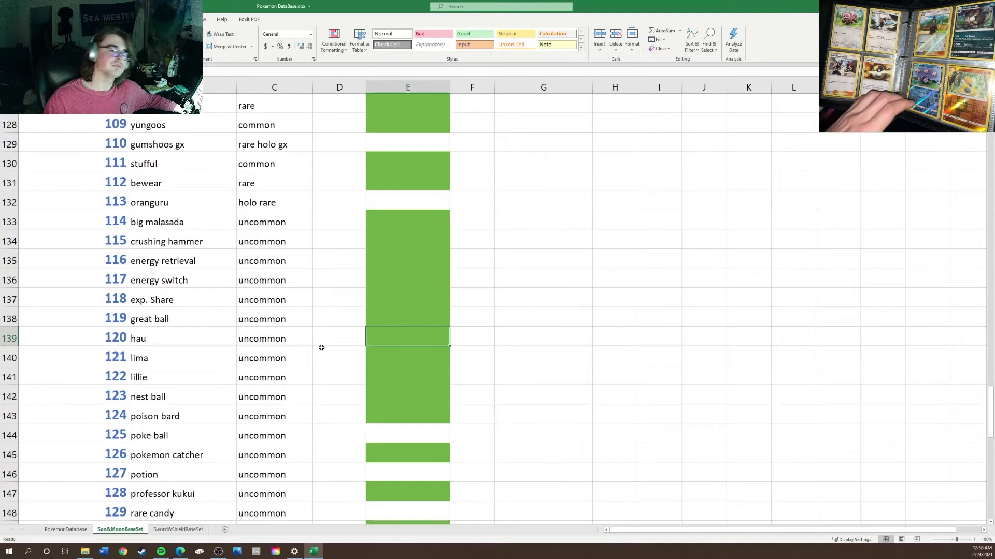
scroll(318, 340, "down", 2)
scroll(318, 340, "down", 1)
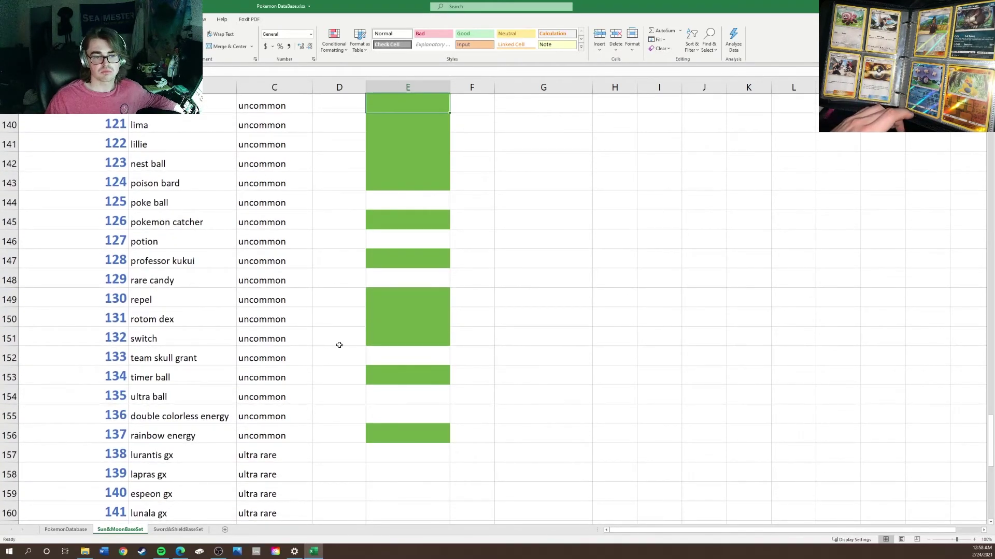
left_click(390, 395)
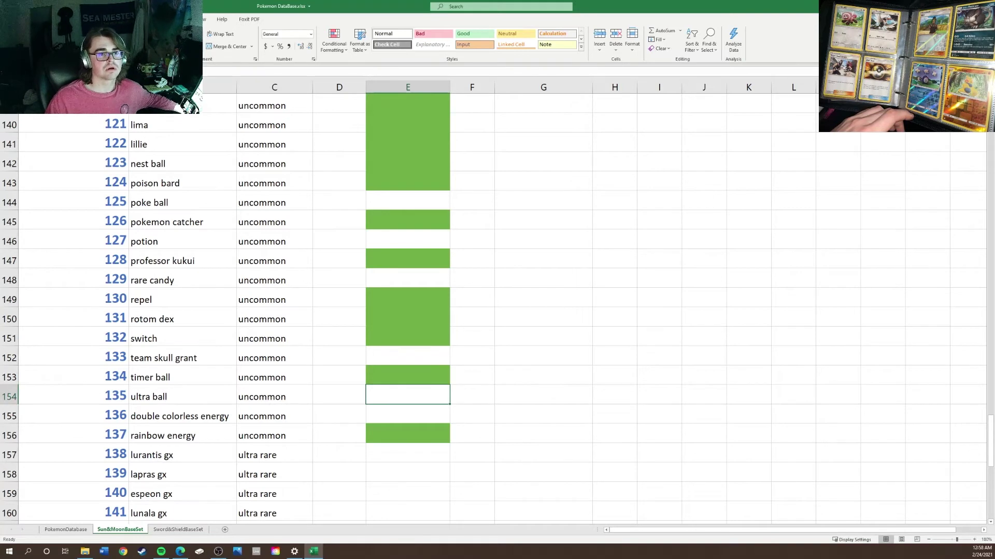
key("F4")
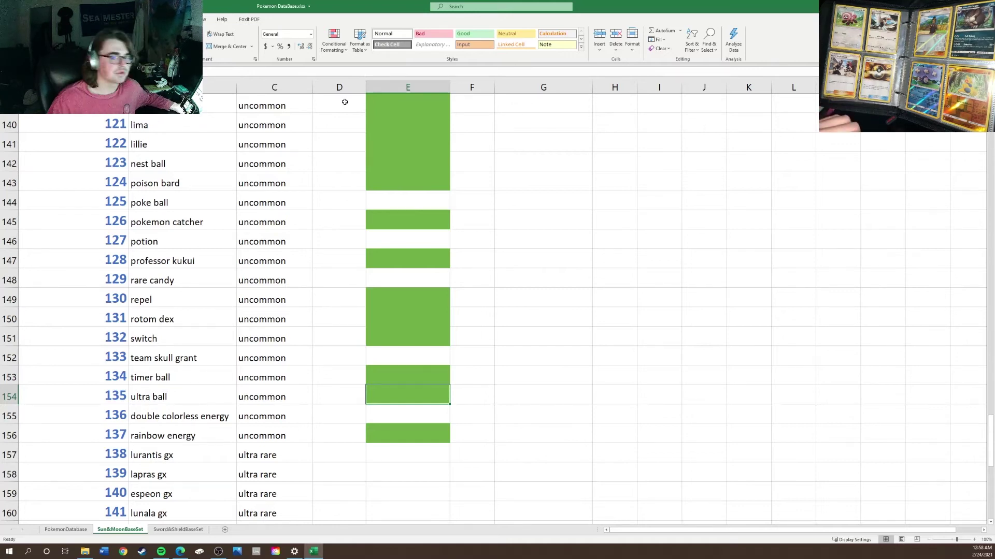
scroll(192, 253, "down", 2)
left_click(394, 246)
key("F4")
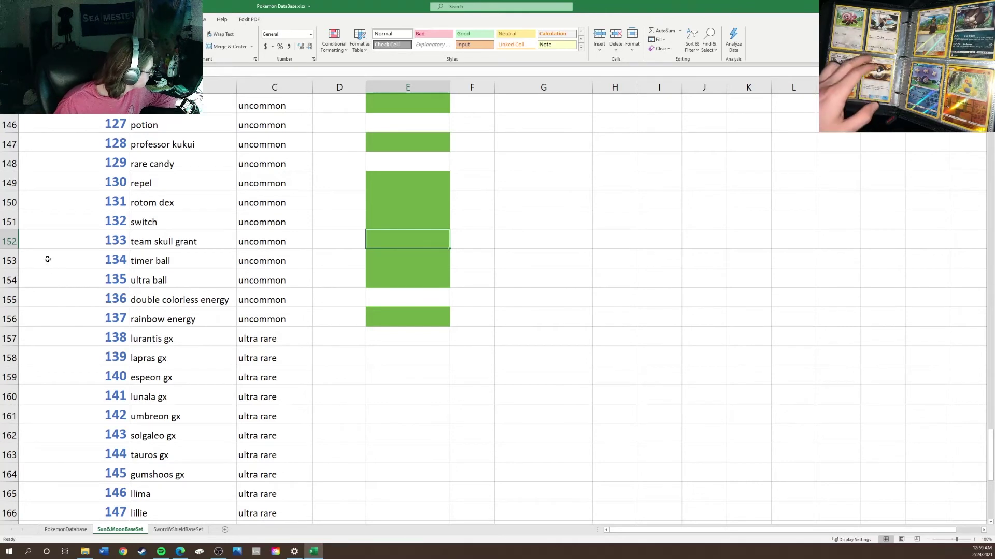
- Mark trumbeak and alolan raticate as caught by filling their cells E126 and E96 with green
scroll(201, 334, "up", 10)
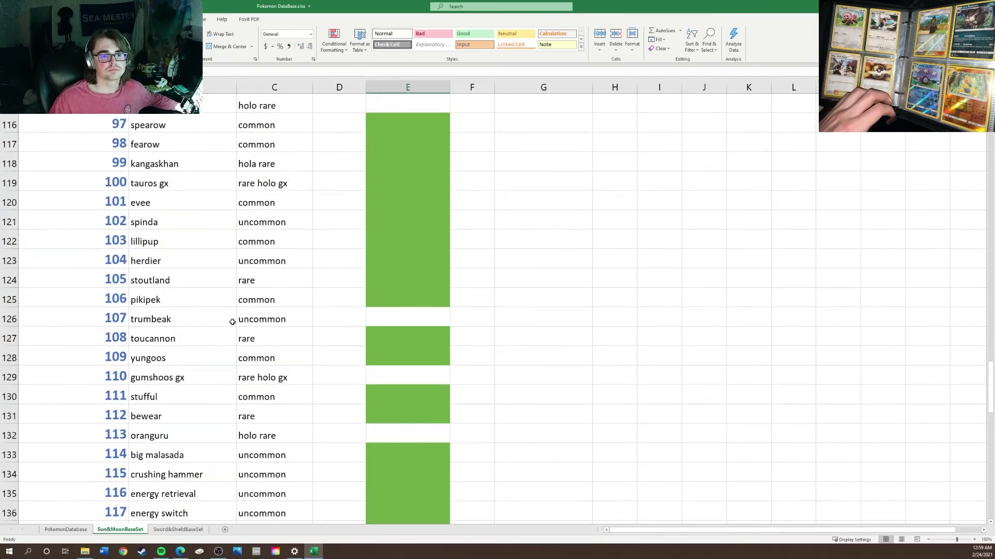
left_click(372, 318)
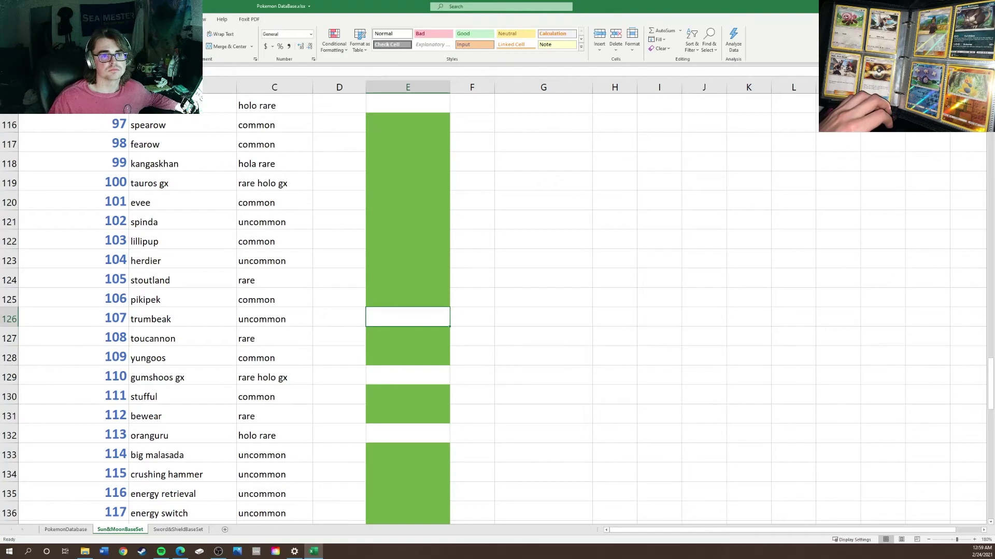
key("F4")
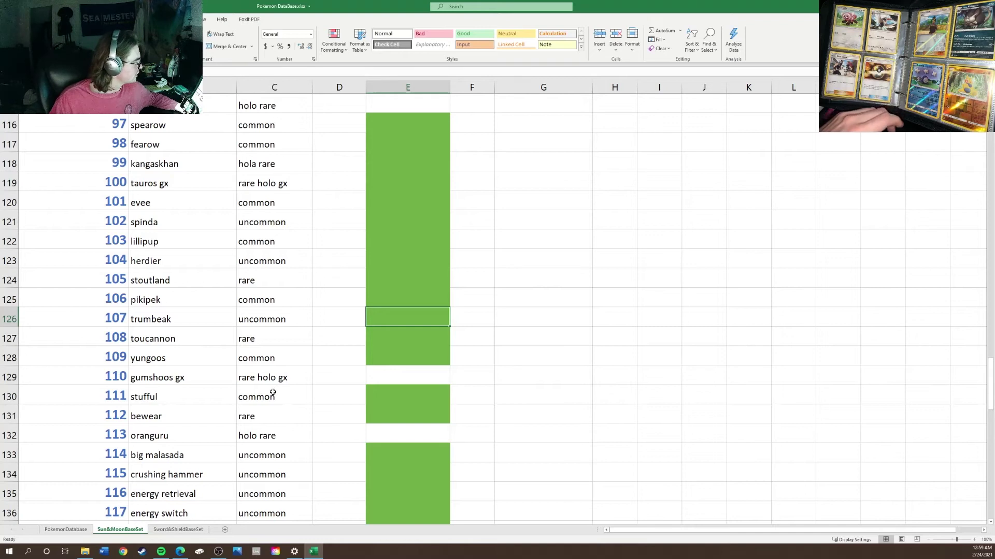
scroll(422, 425, "up", 10)
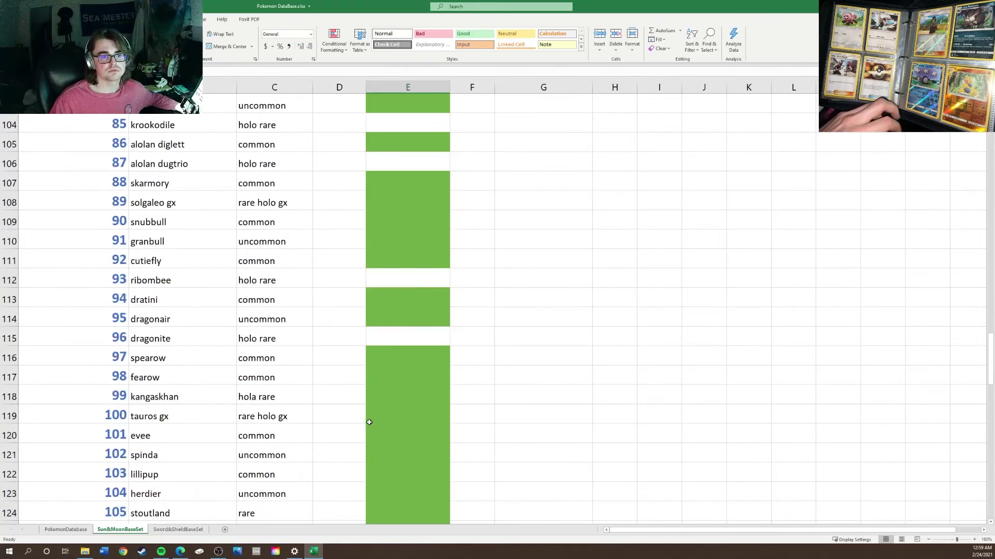
left_click(393, 318)
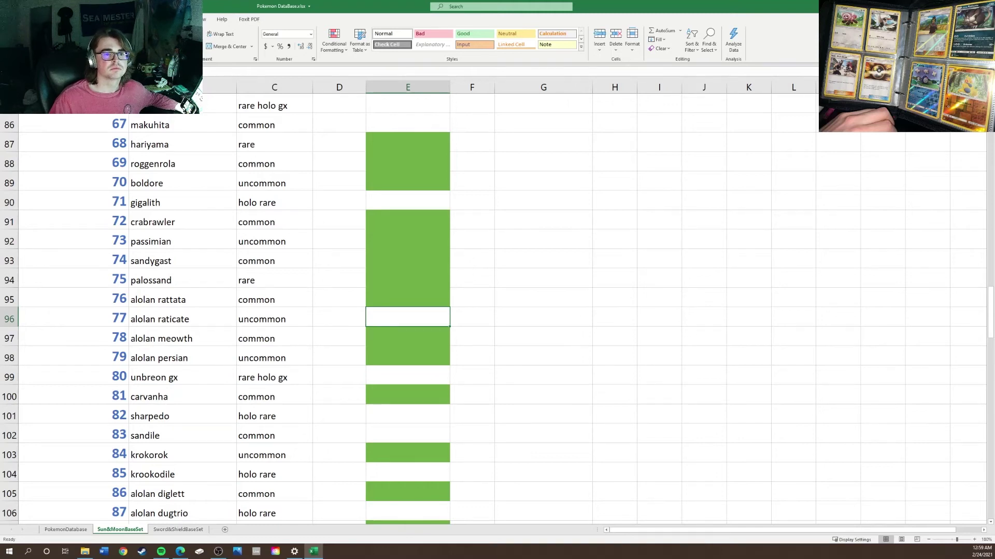
key("F4")
- Correct the spelling of card number 80's name to umbreon gx
scroll(281, 308, "down", 2)
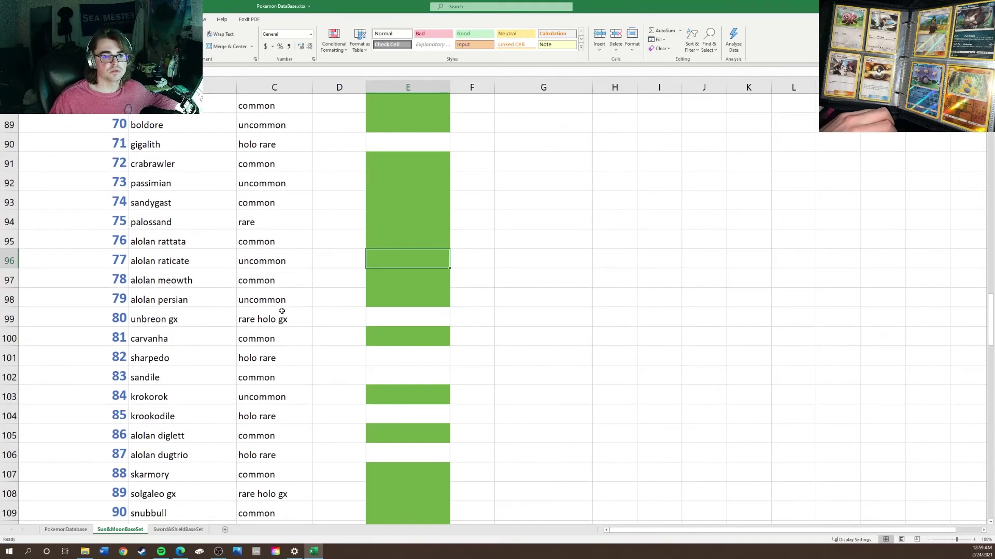
scroll(281, 312, "down", 1)
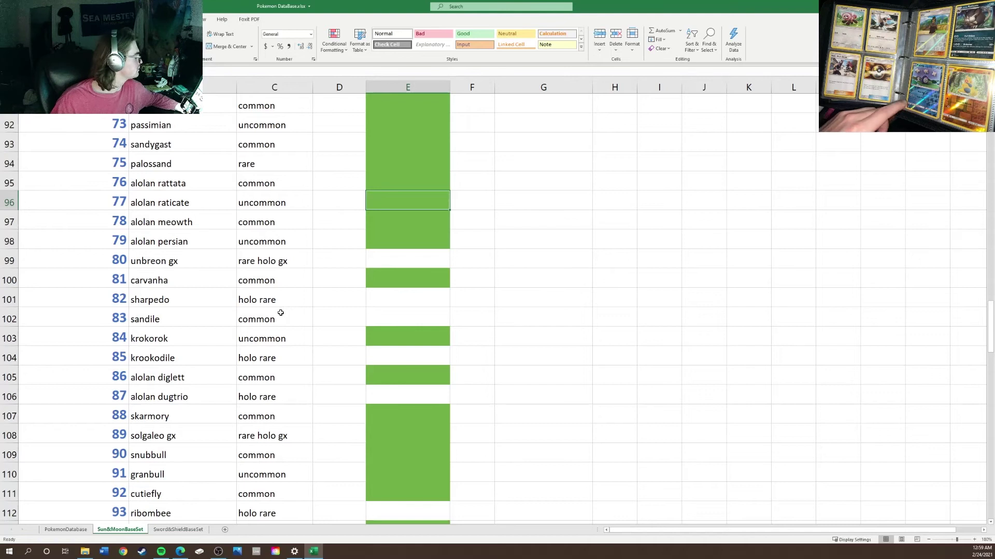
left_click(140, 259)
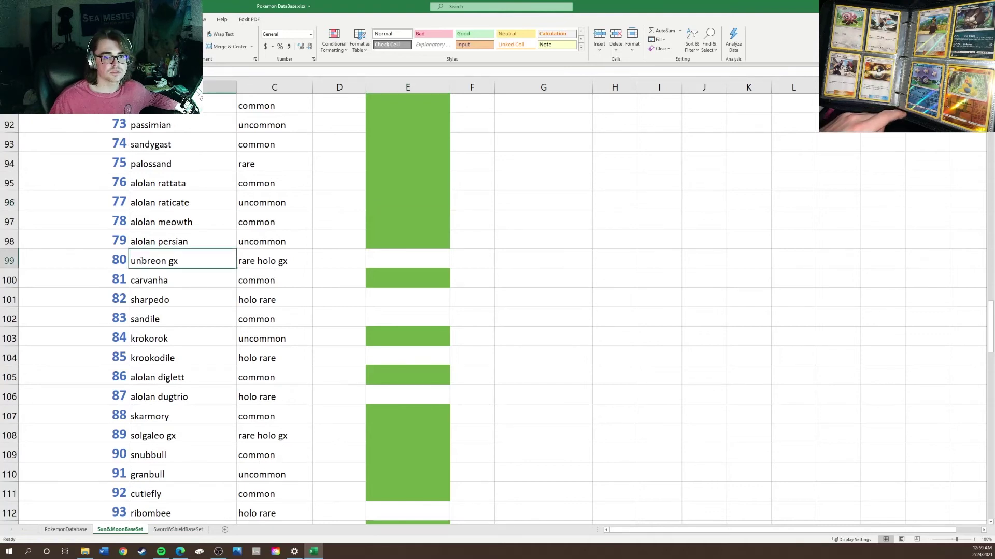
double_click(141, 260)
key("BackSpace")
type("m")
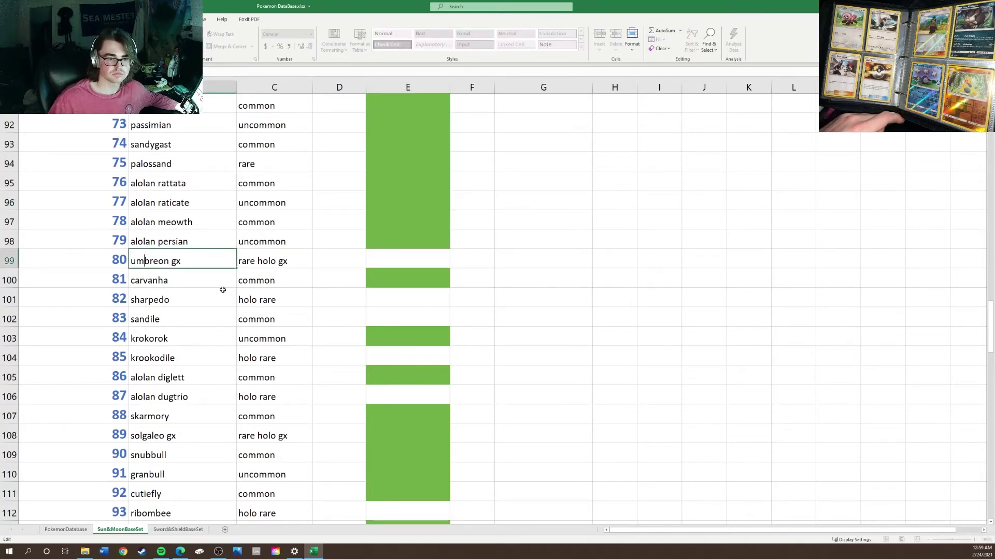
left_click(395, 320)
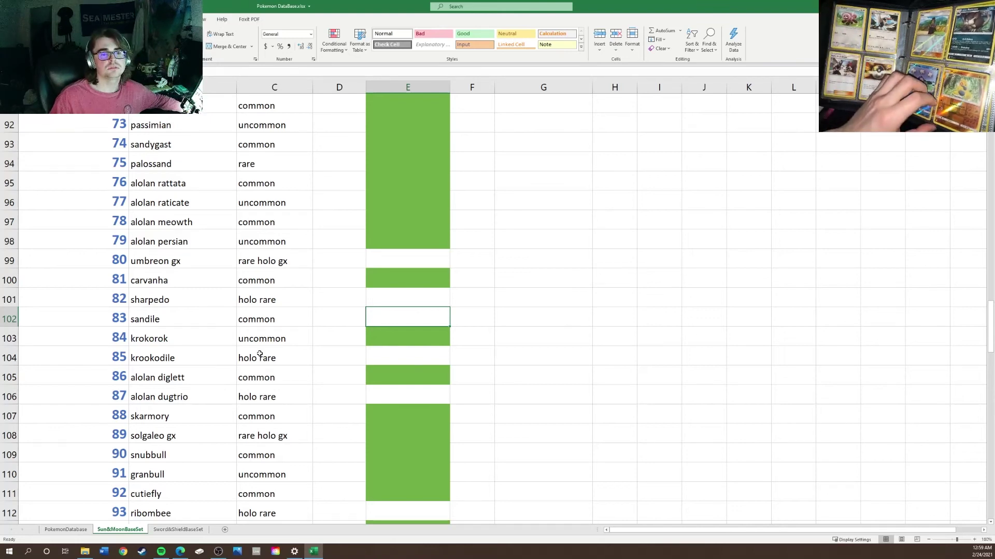
- Mark makuhita as caught by filling its cell E86 in the Caught? column with green
scroll(322, 294, "up", 3)
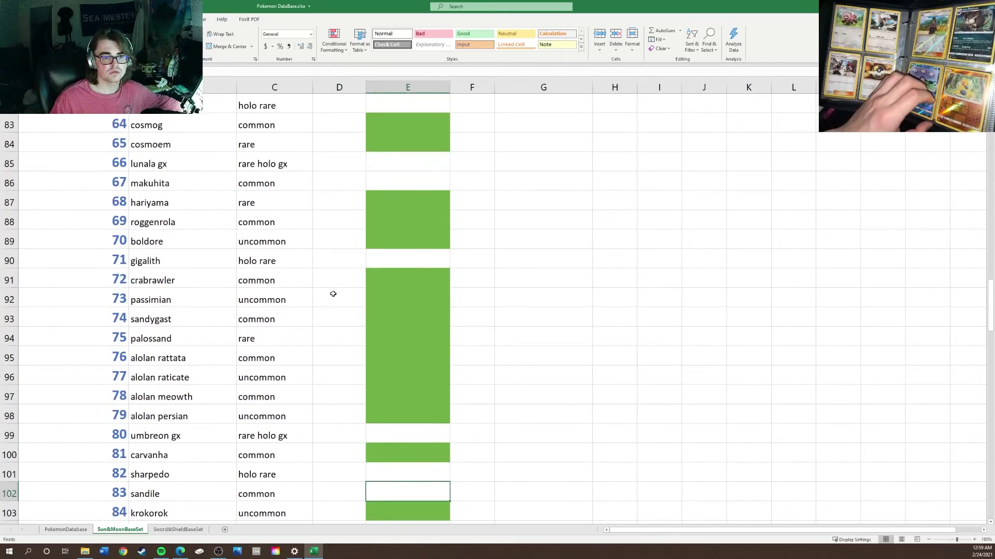
left_click(382, 181)
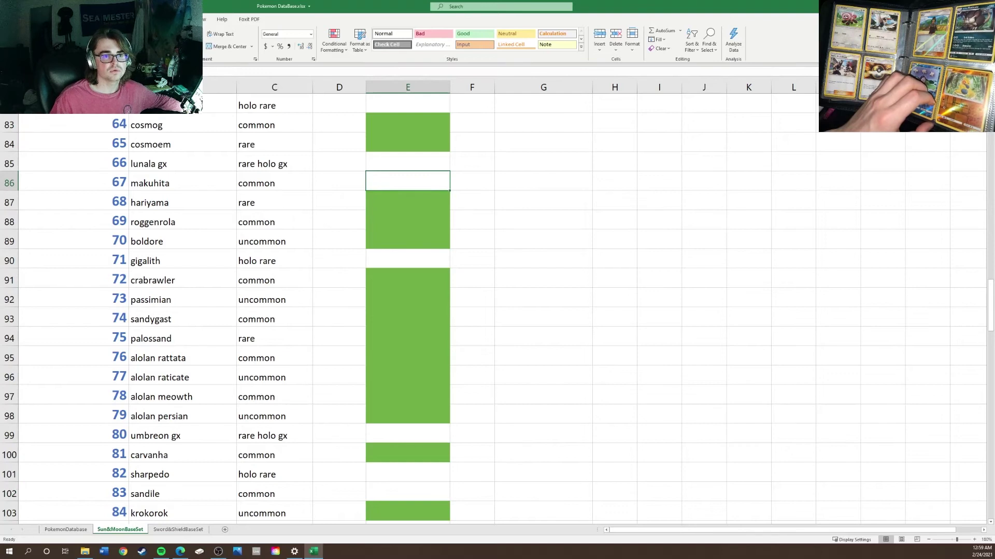
key("ctrl+y")
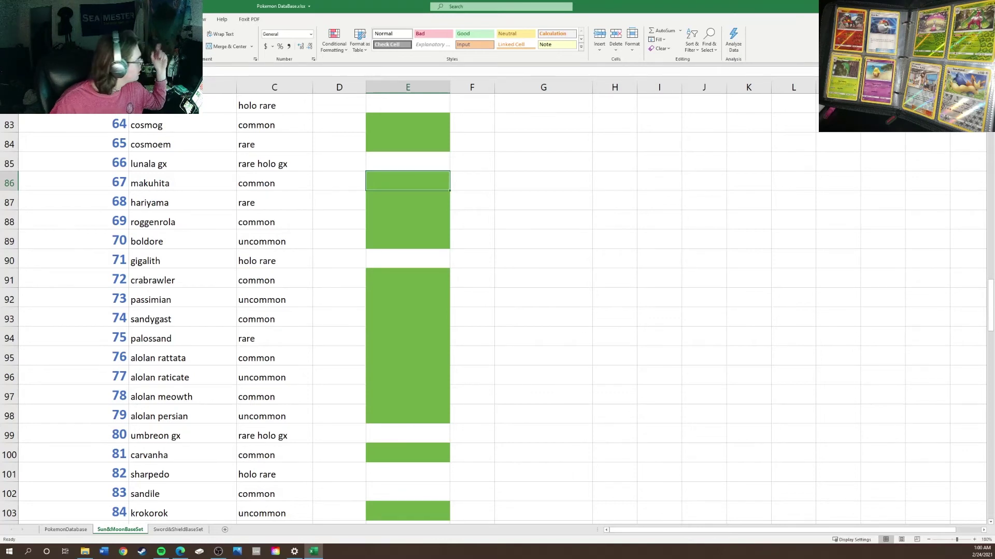
- Mark litten as caught by filling its cell E43 in the Caught? column with green
scroll(186, 346, "up", 3)
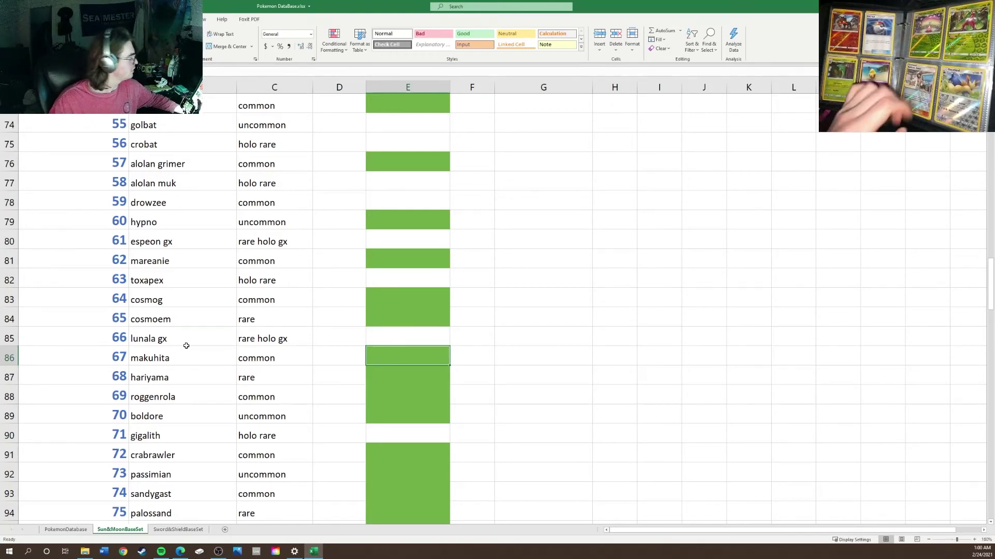
scroll(239, 311, "up", 9)
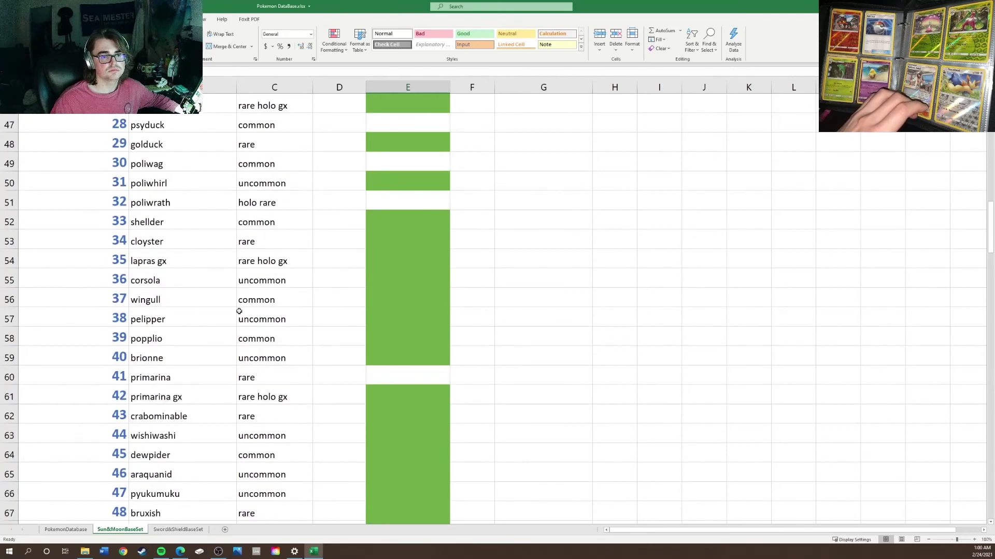
scroll(239, 311, "up", 5)
left_click(398, 341)
key("F4")
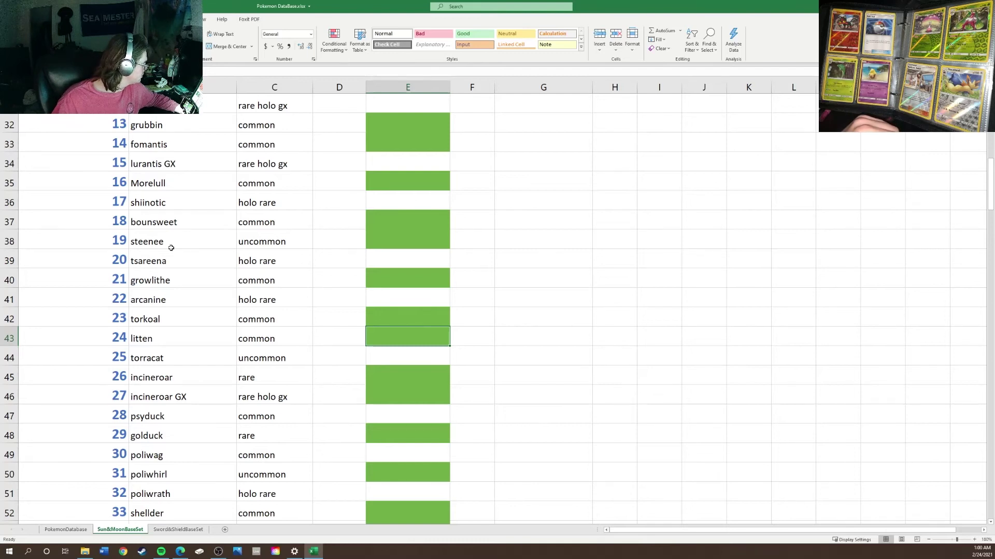
- Mark metapod and parasect as caught by filling their cells E21 and E24 with green
scroll(171, 247, "up", 8)
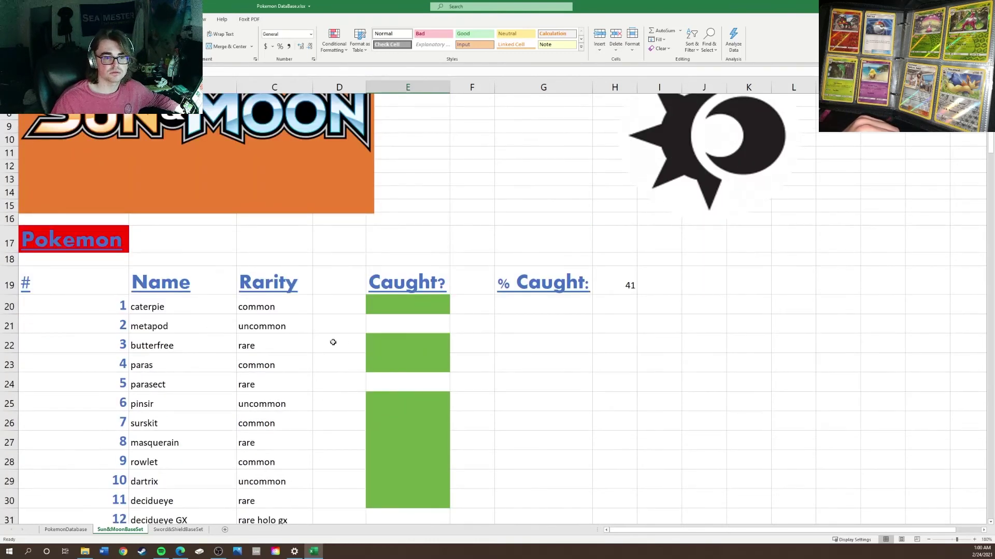
left_click(385, 324)
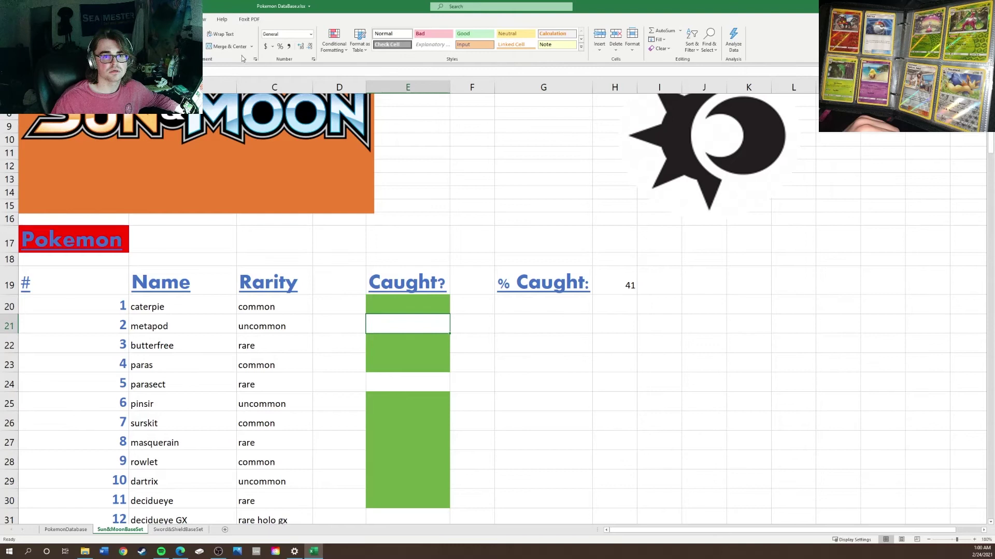
key("F4")
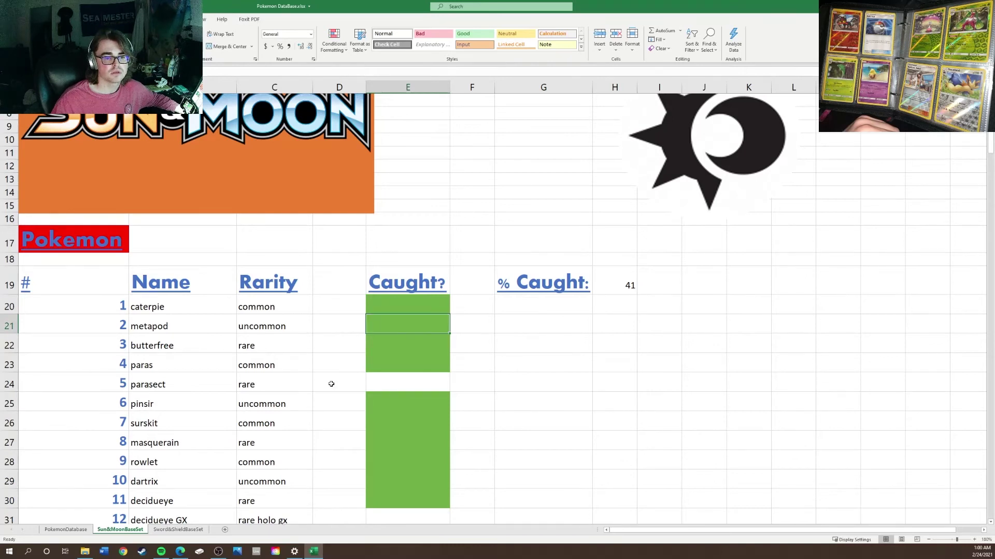
scroll(331, 384, "down", 1)
left_click(400, 345)
key("F4")
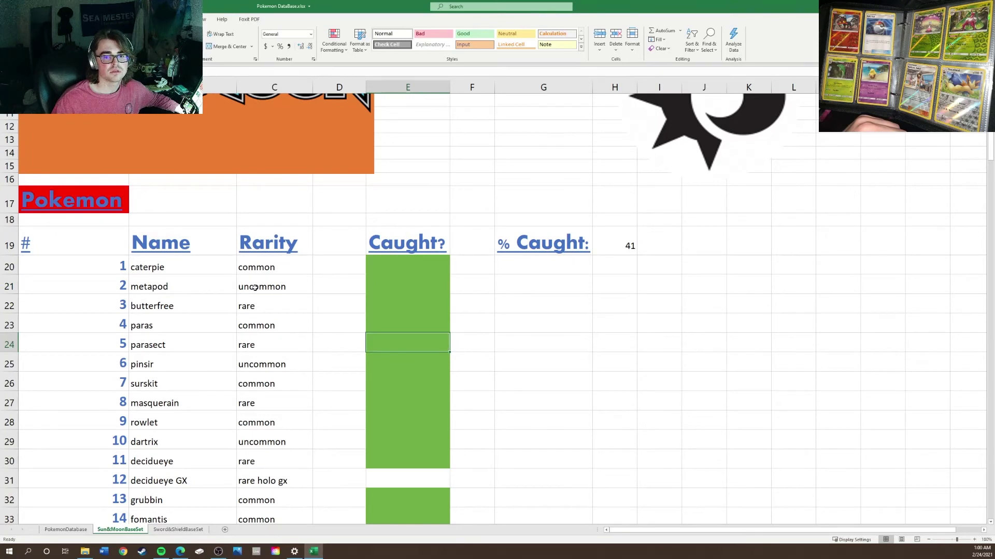
- Mark drowzee and poke ball as caught by filling their cells E78 and E144 with green
scroll(254, 288, "down", 1)
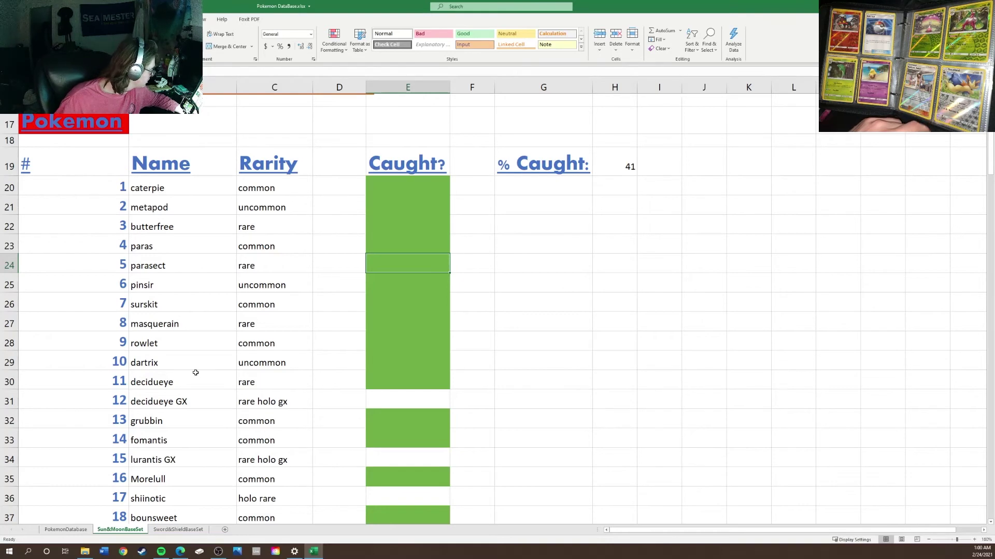
scroll(225, 400, "down", 2)
scroll(224, 400, "down", 13)
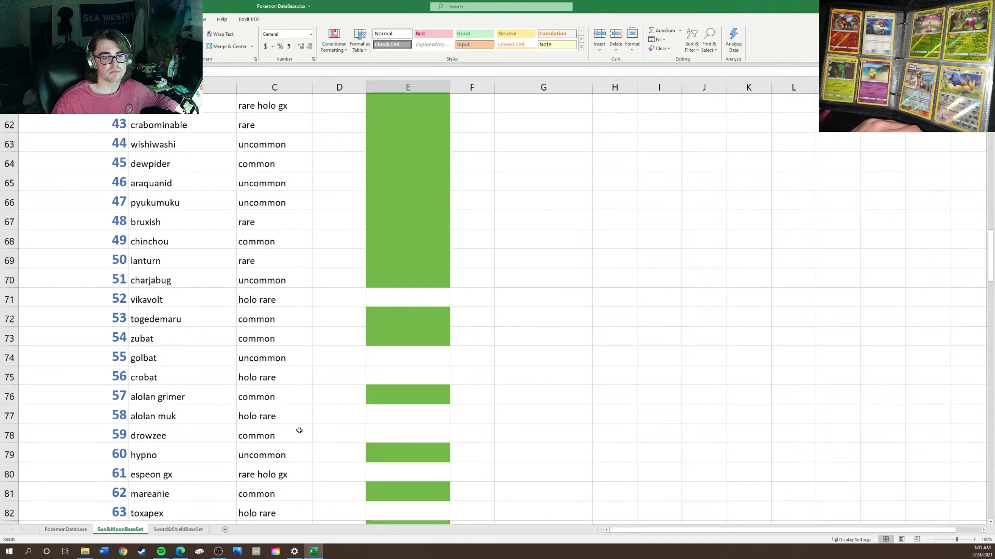
left_click(397, 427)
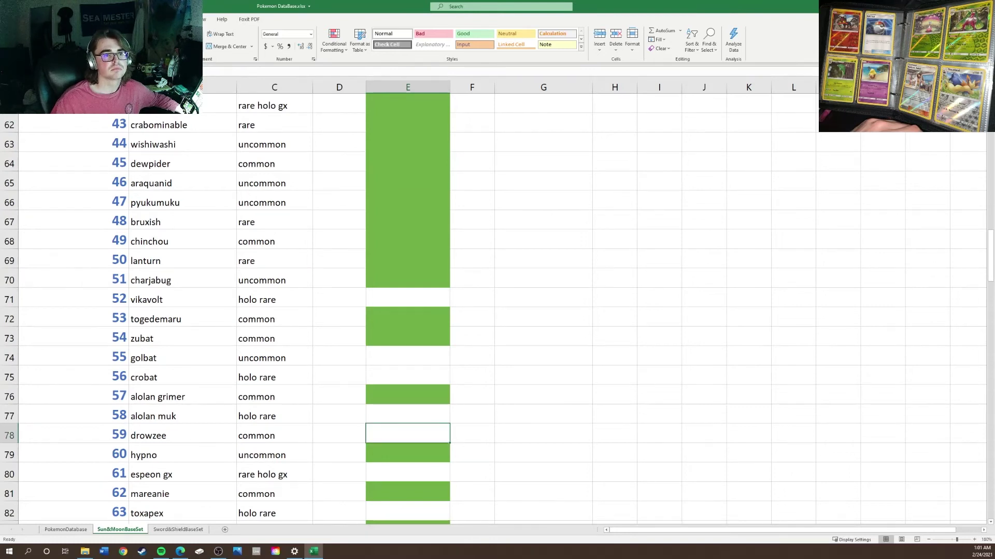
key("F4")
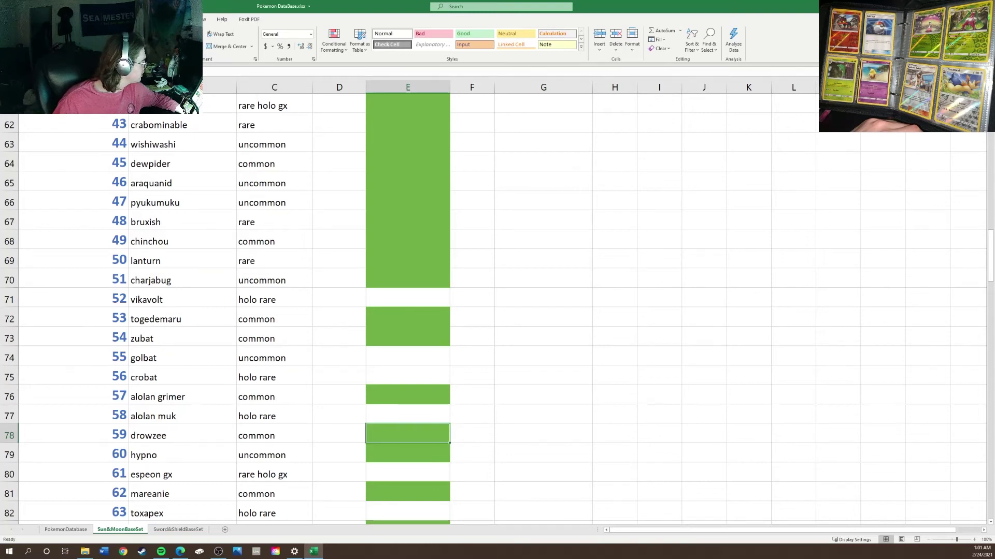
scroll(155, 165, "down", 20)
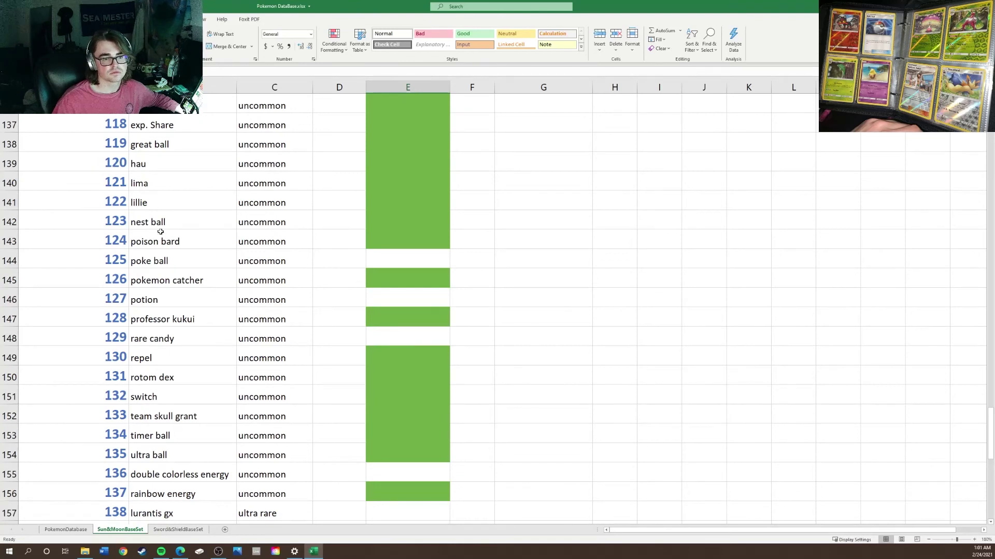
left_click(388, 254)
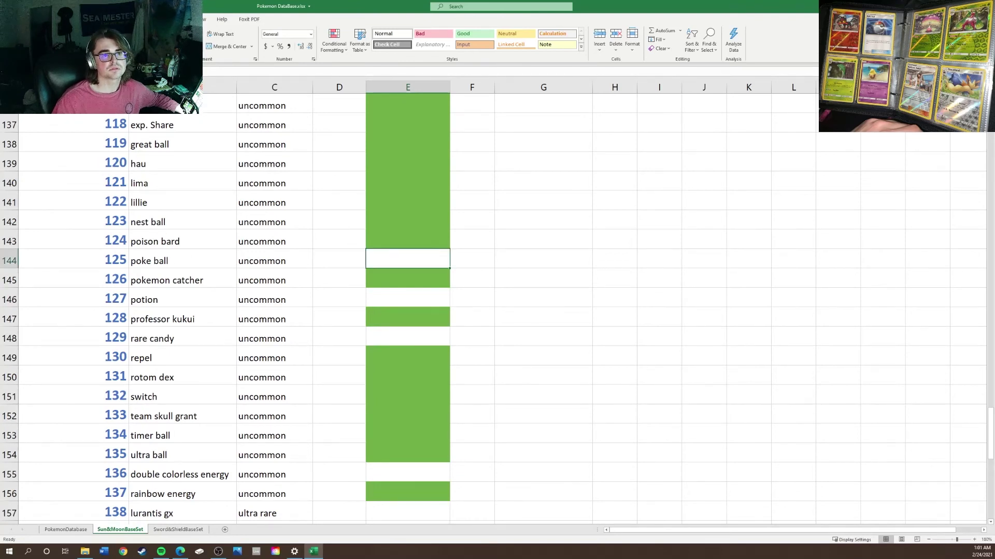
key("F4")
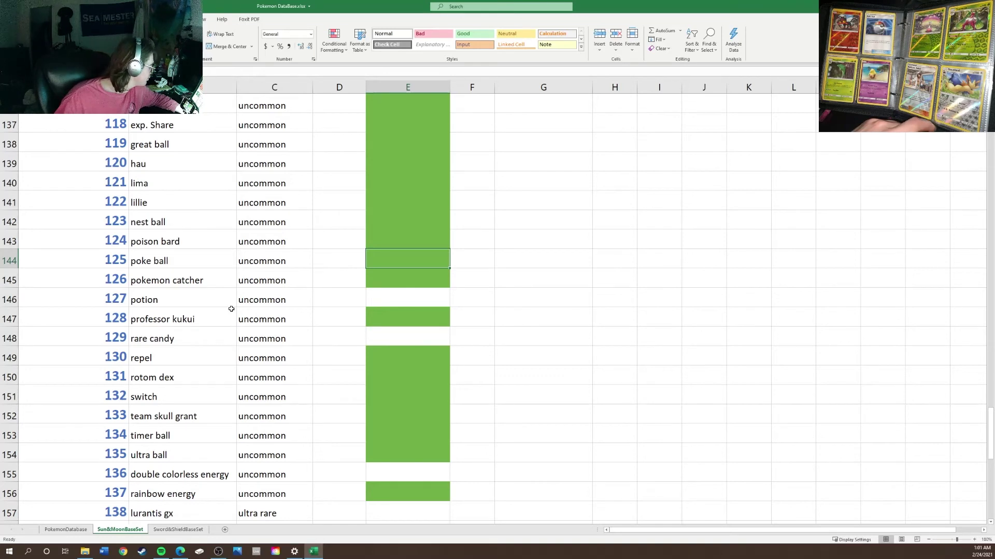
- Mark shiinotic and tsareena as caught by filling their cells E36 and E39 with green
scroll(185, 302, "up", 2)
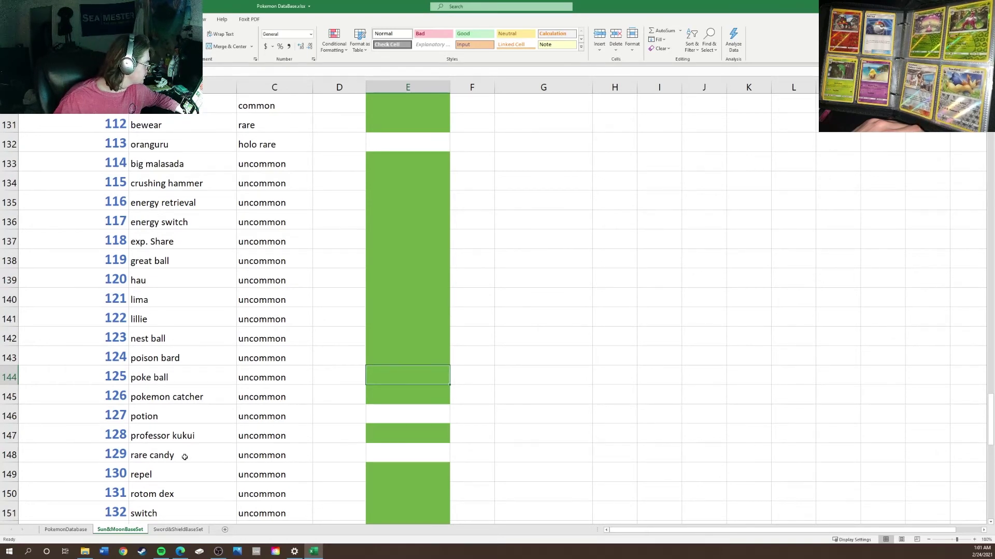
scroll(184, 457, "up", 14)
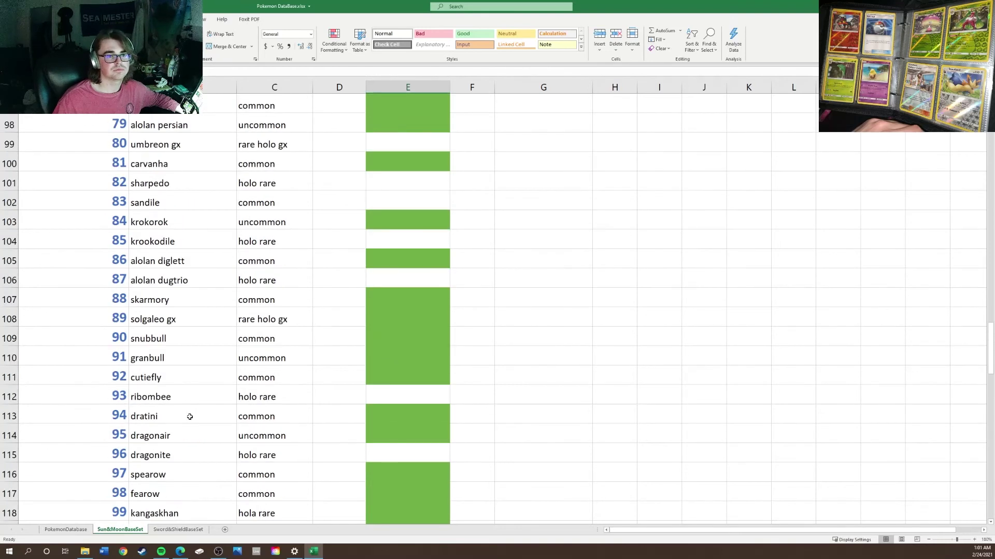
scroll(189, 417, "up", 13)
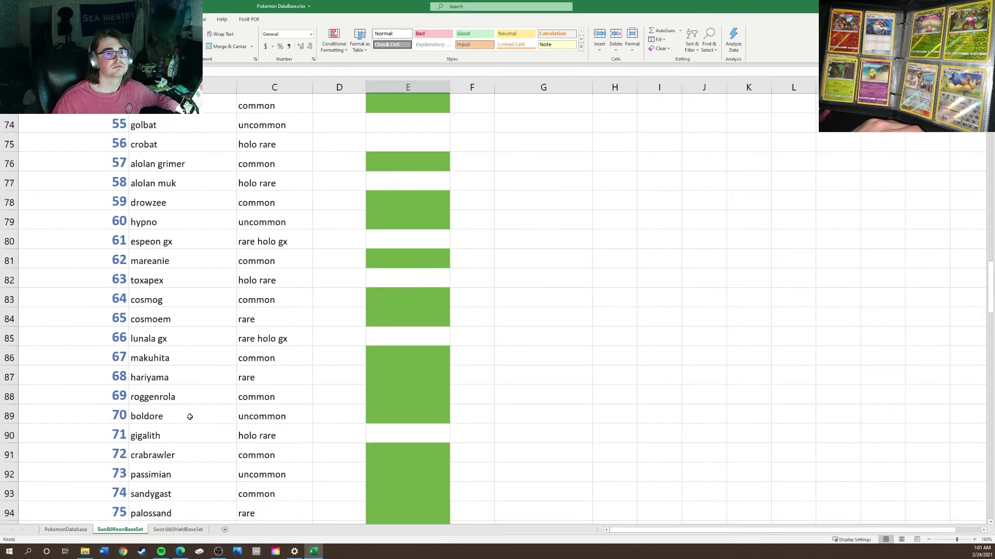
scroll(190, 417, "up", 9)
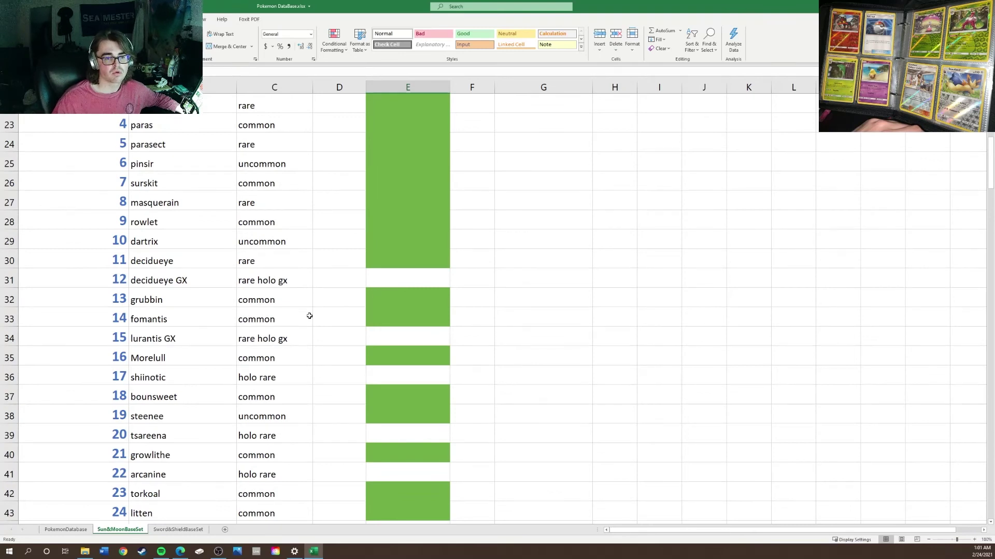
left_click(398, 378)
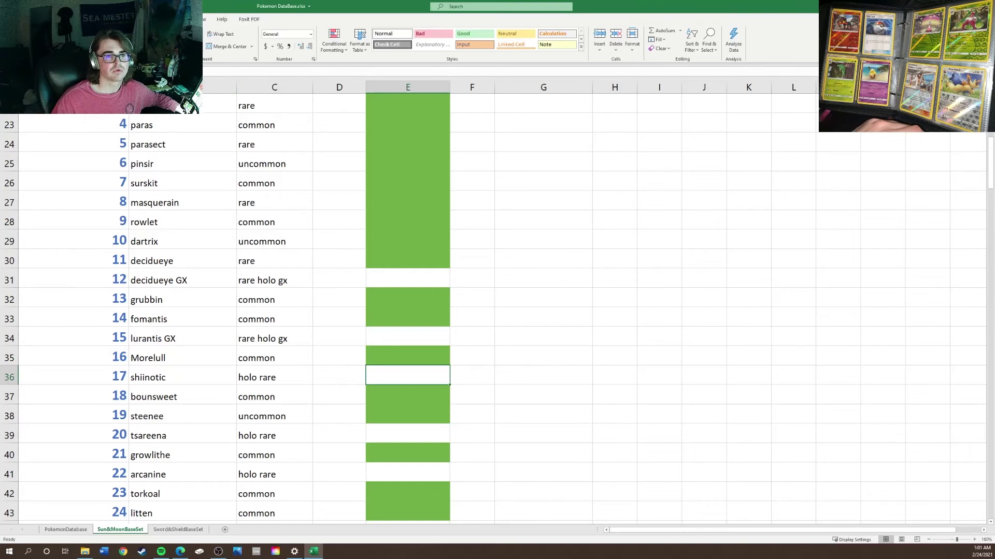
key("F4")
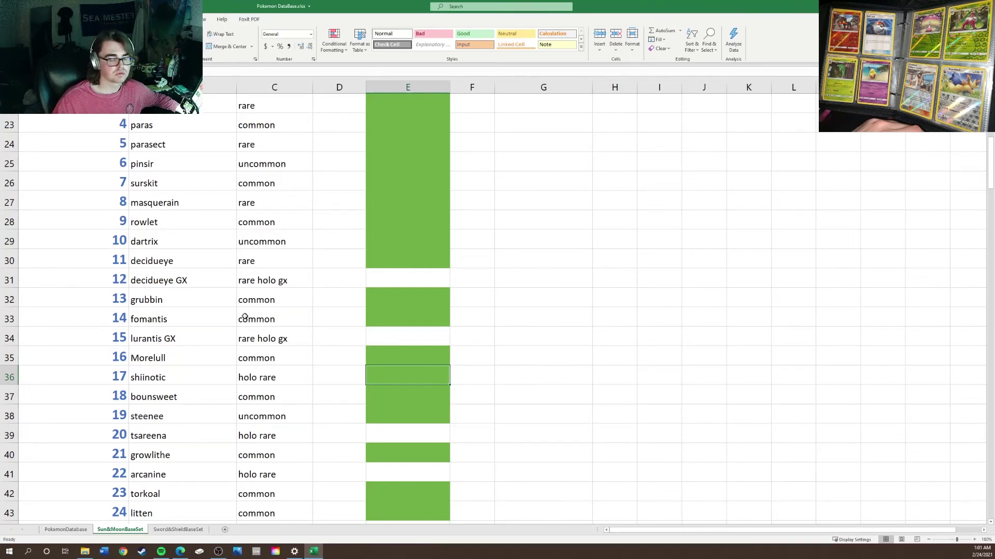
left_click(398, 437)
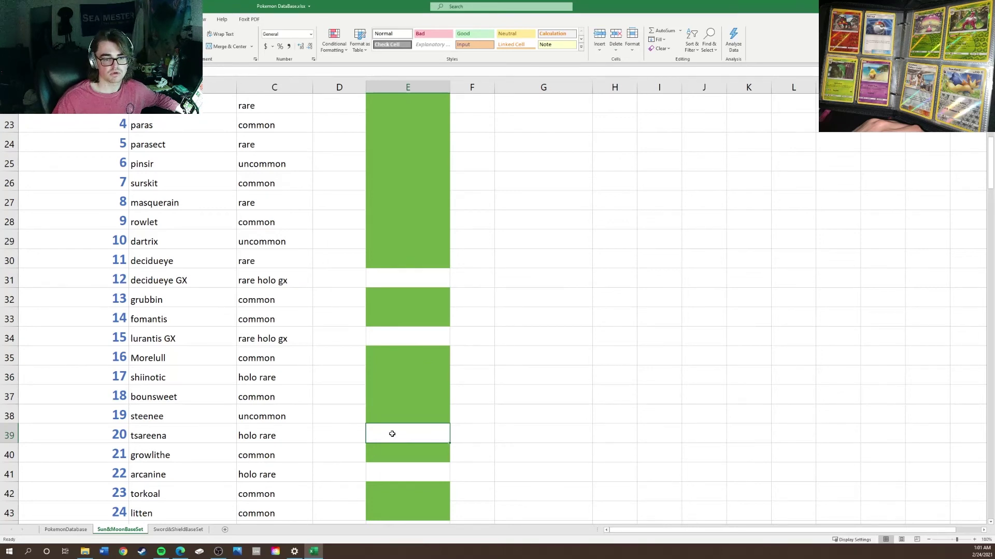
key("F4")
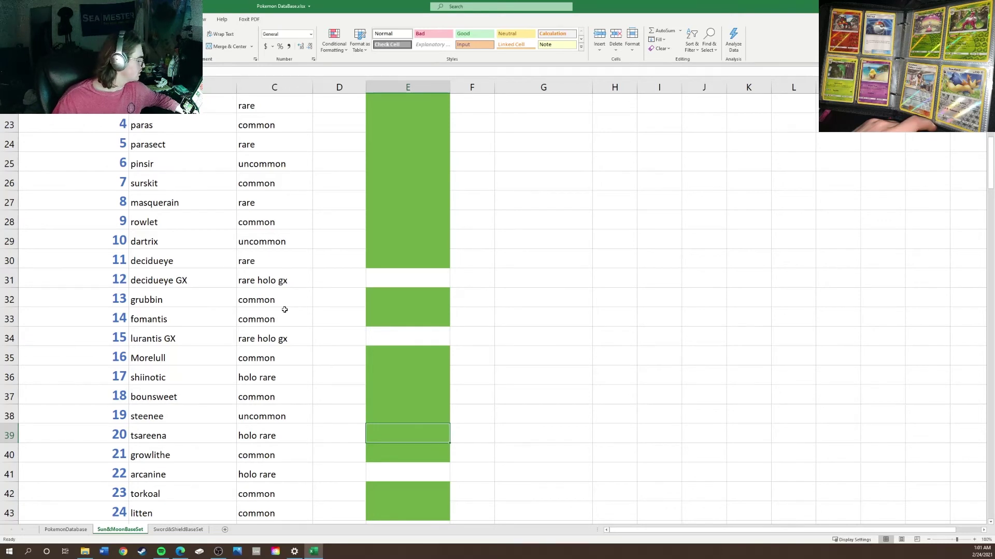
- Review the Caught? column over the whole Sun & Moon base set list for cards that are still unmarked
scroll(291, 324, "down", 16)
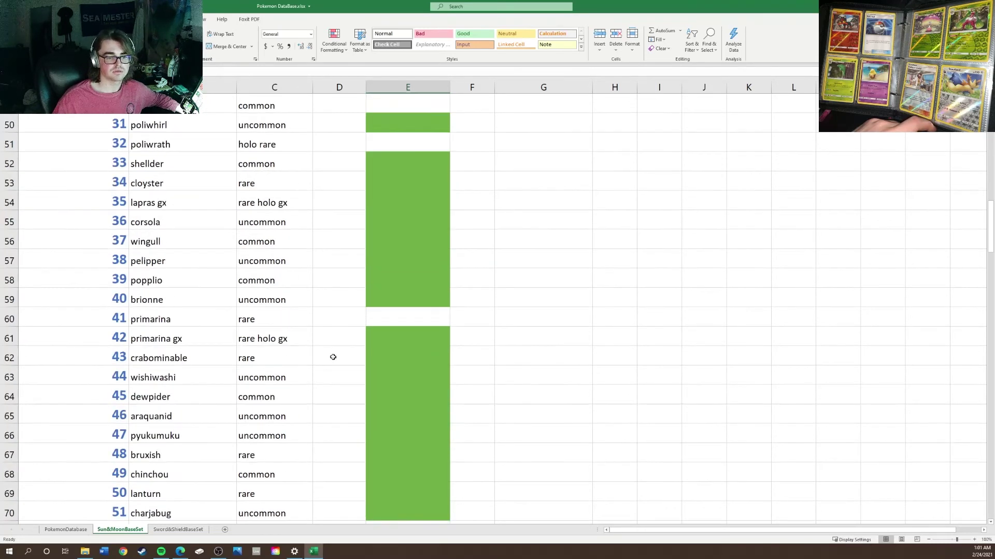
scroll(267, 388, "down", 11)
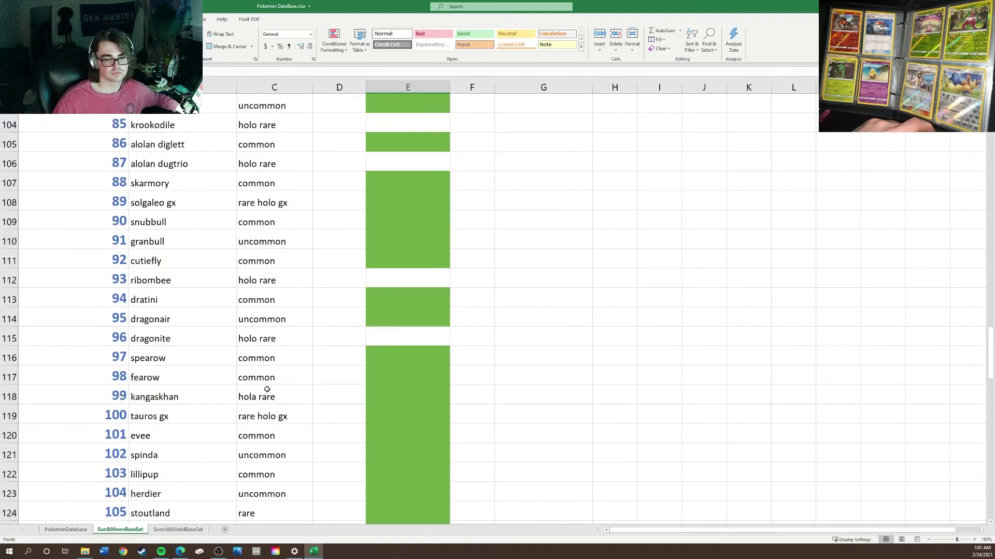
scroll(195, 424, "down", 2)
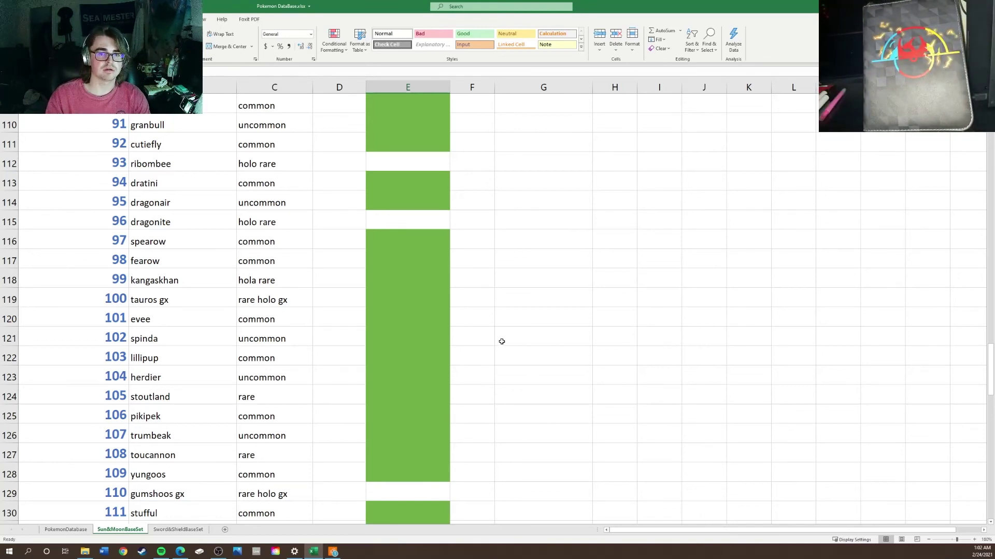
scroll(325, 327, "up", 2)
scroll(325, 327, "up", 20)
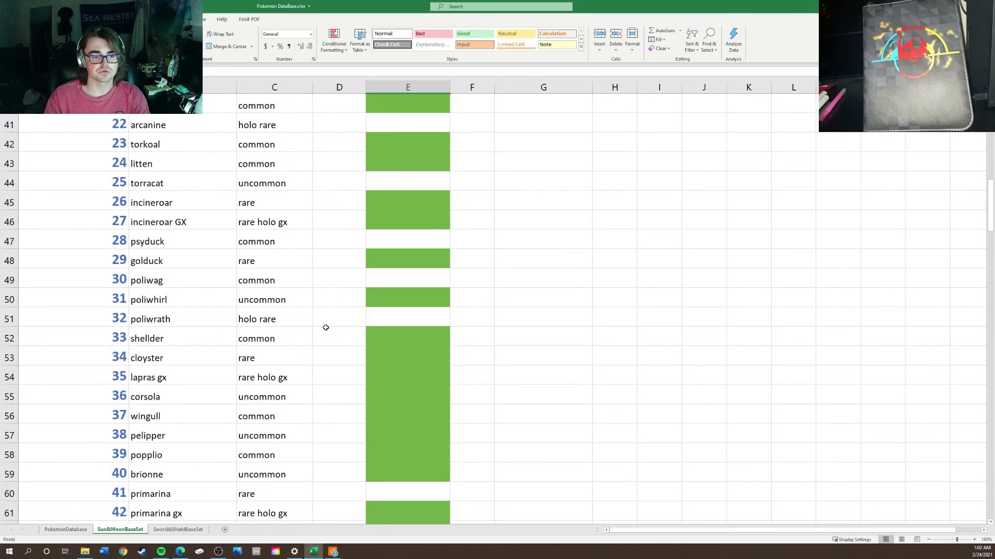
scroll(423, 281, "up", 8)
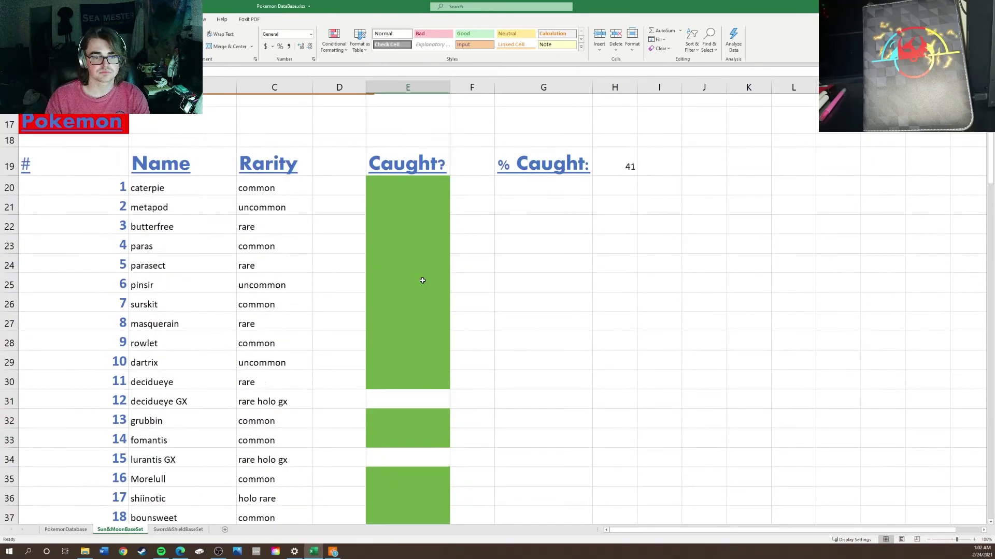
scroll(421, 325, "down", 14)
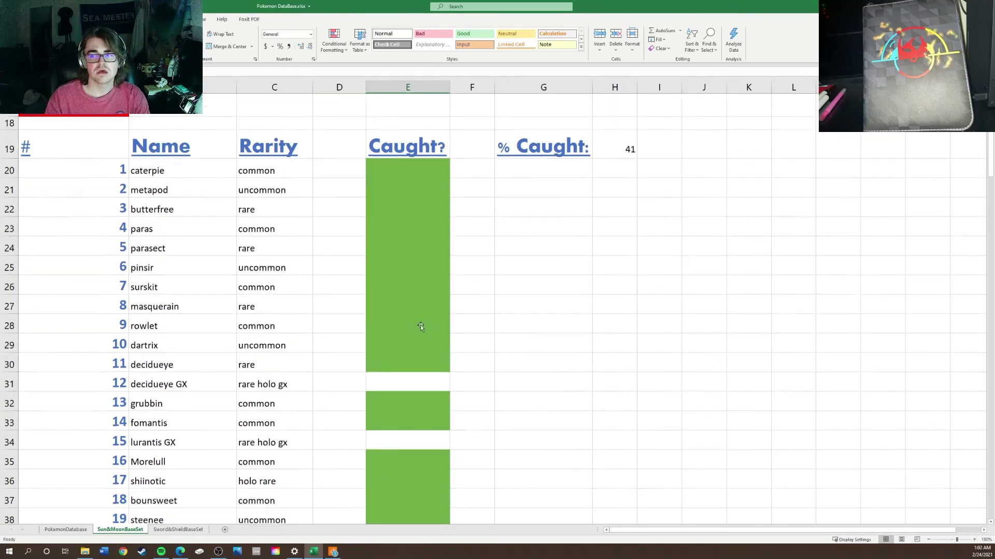
scroll(422, 325, "down", 20)
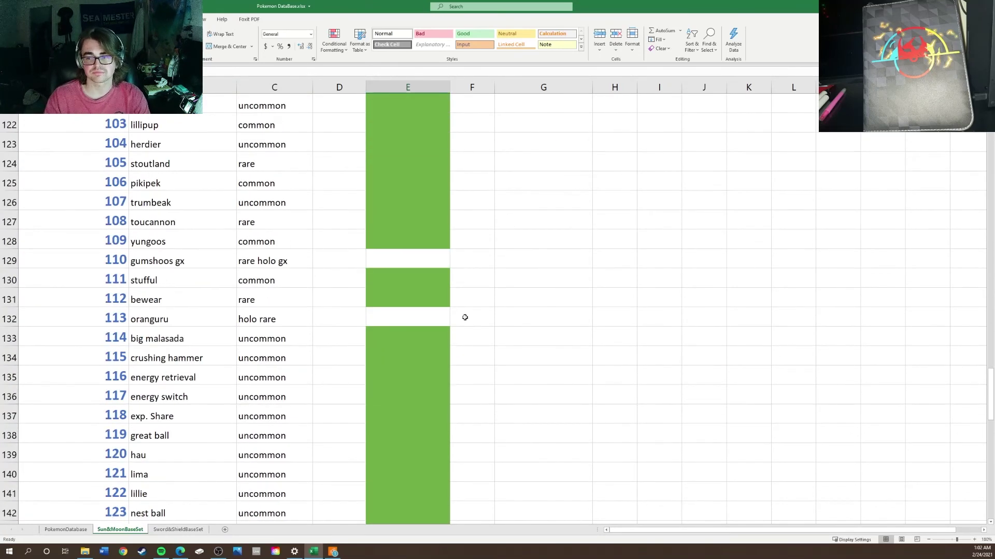
scroll(451, 327, "down", 8)
scroll(437, 333, "up", 3)
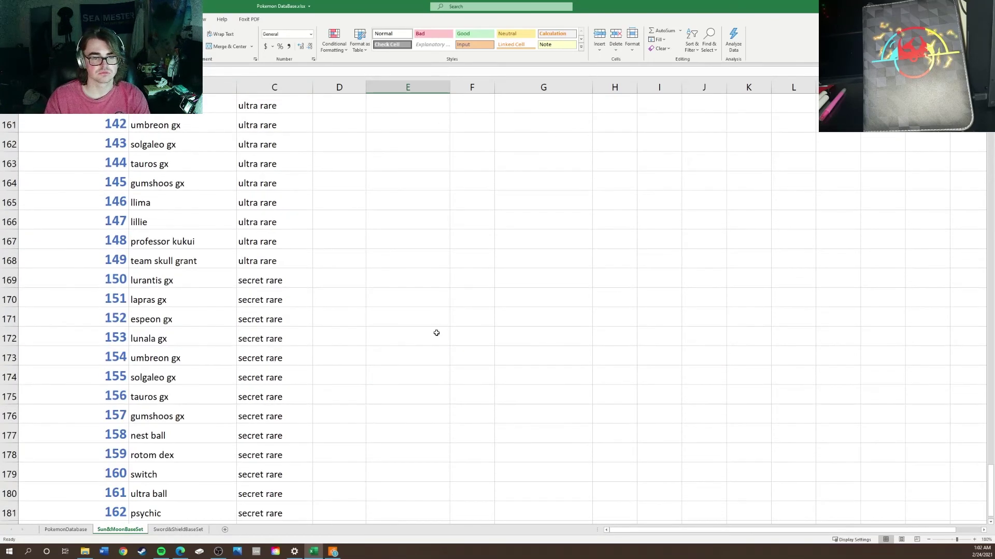
scroll(315, 381, "up", 1)
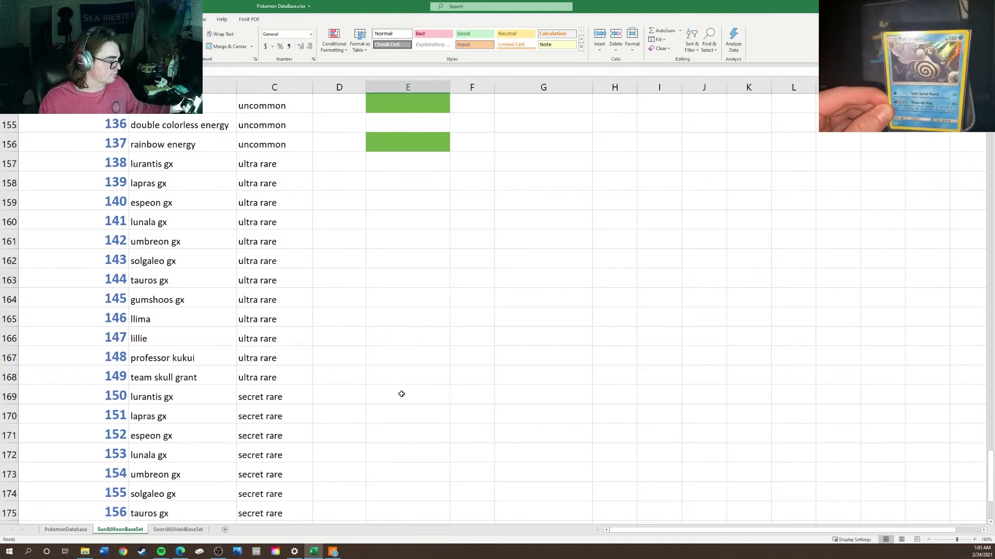
- Mark poliwrath as caught by filling its cell E51 with green
scroll(188, 368, "up", 13)
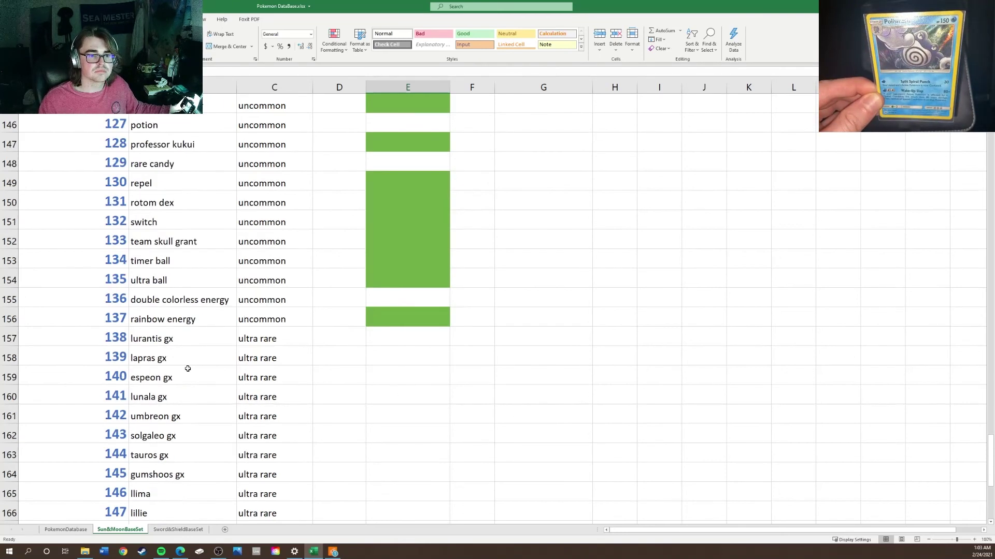
scroll(188, 368, "up", 20)
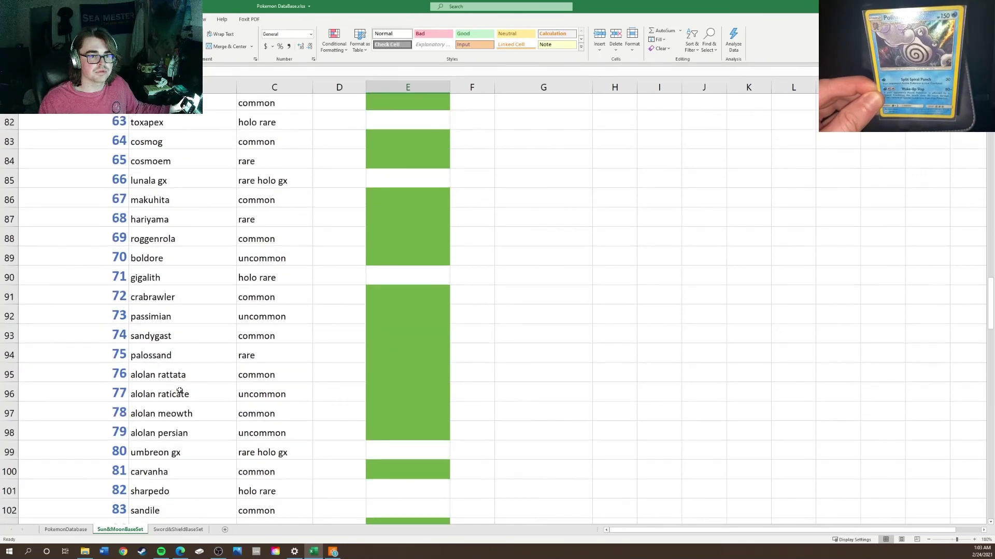
scroll(151, 433, "up", 2)
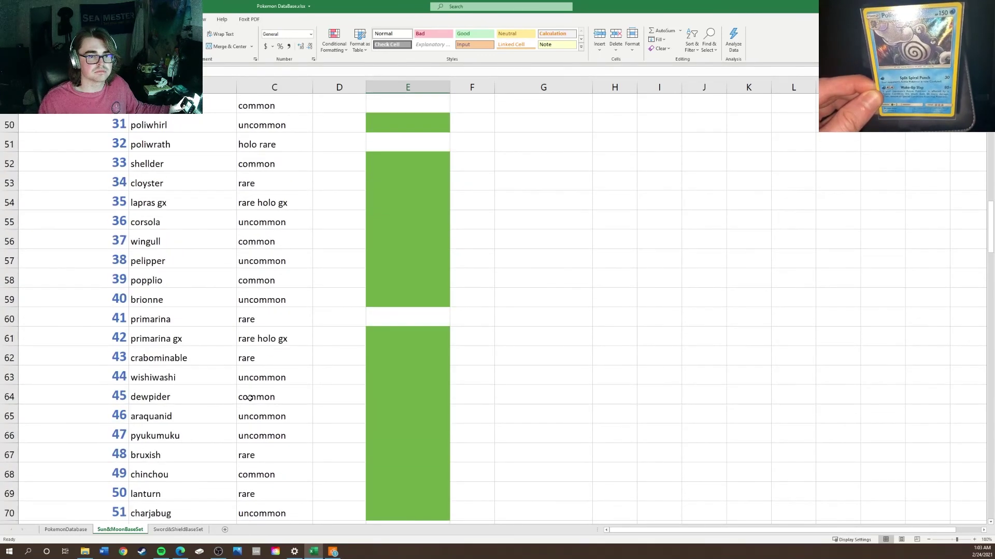
left_click(415, 148)
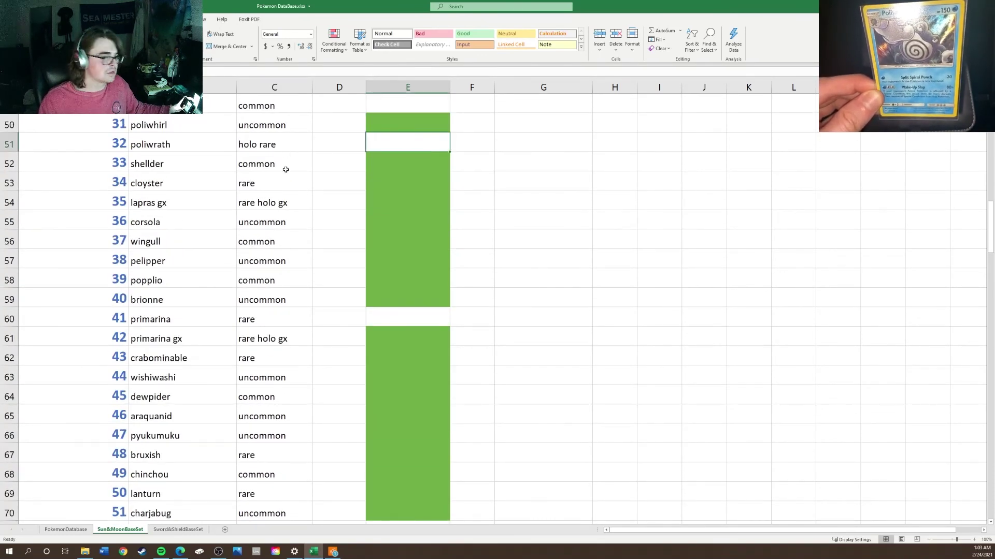
scroll(253, 156, "up", 1)
scroll(252, 157, "up", 2)
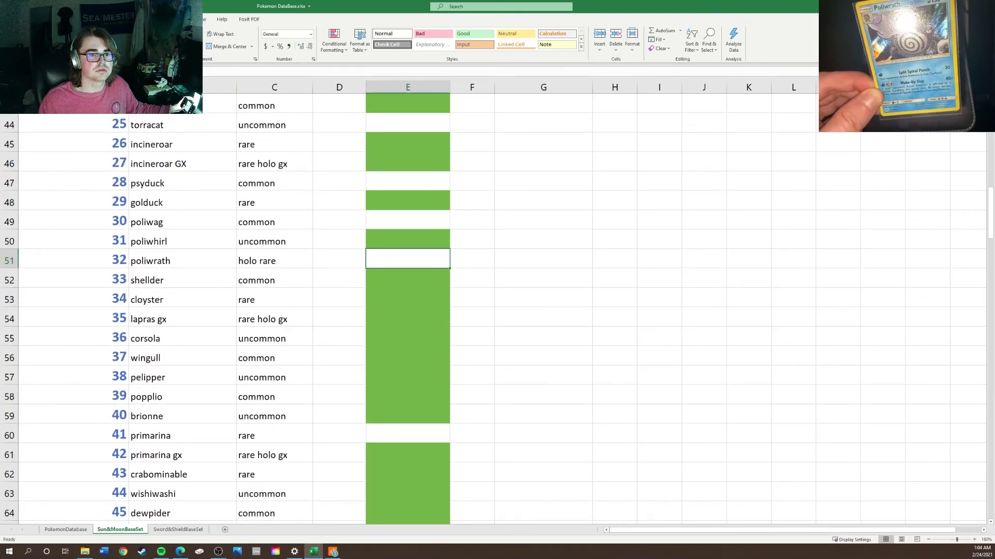
key("F4")
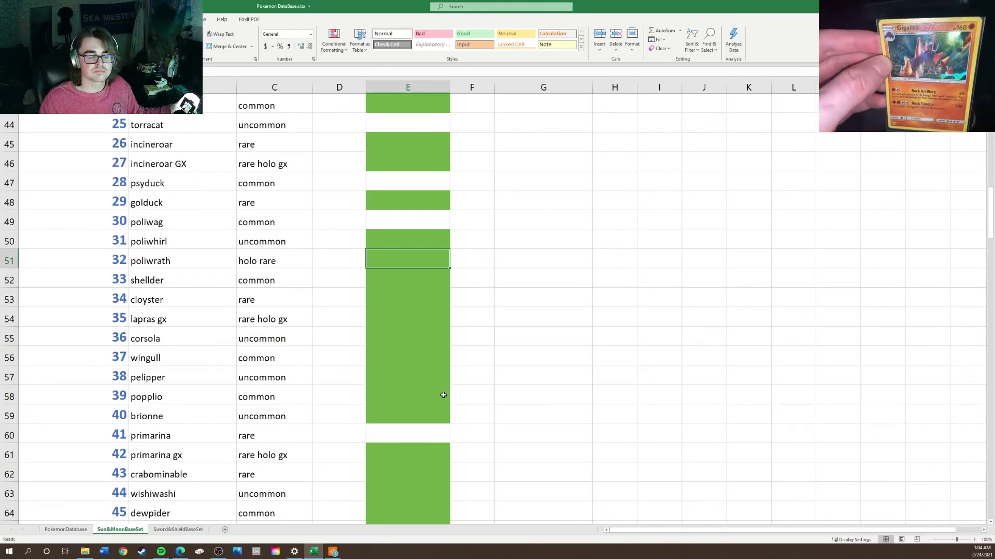
- Mark gigalith as caught by filling its cell E90 with green
scroll(374, 382, "down", 7)
scroll(374, 381, "down", 7)
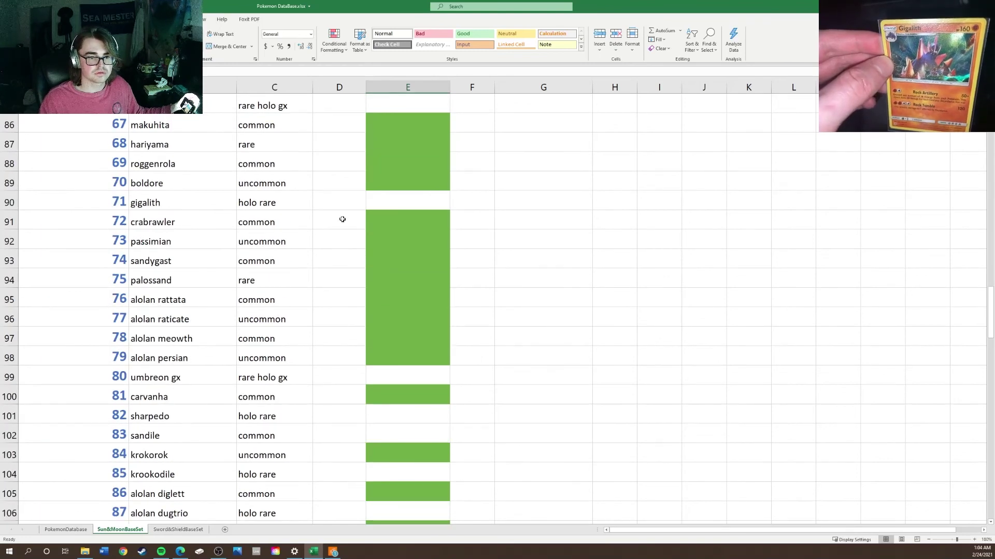
left_click(390, 202)
key("F4")
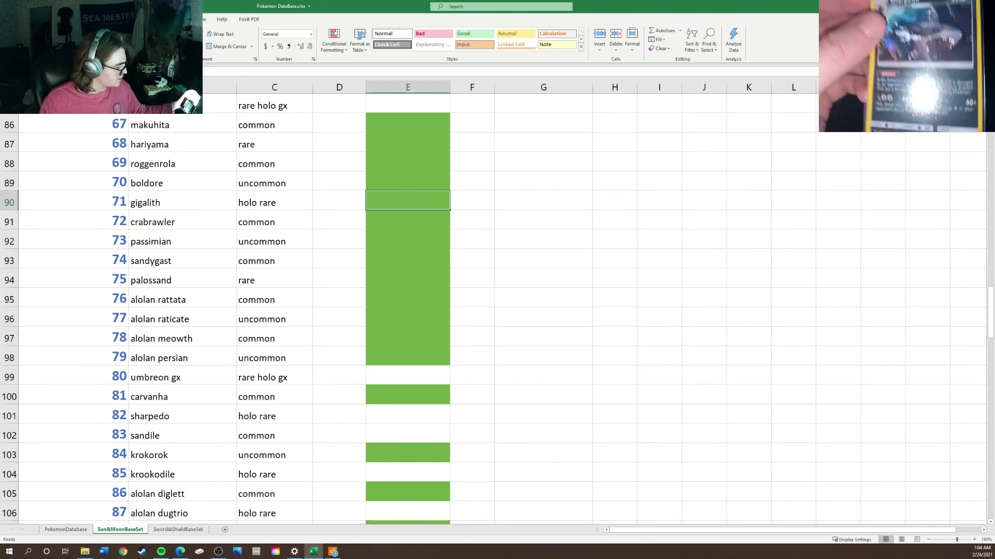
- Mark sharpedo and sandile as caught by filling their cells E101 and E102 with green
scroll(236, 198, "up", 1)
scroll(236, 199, "down", 4)
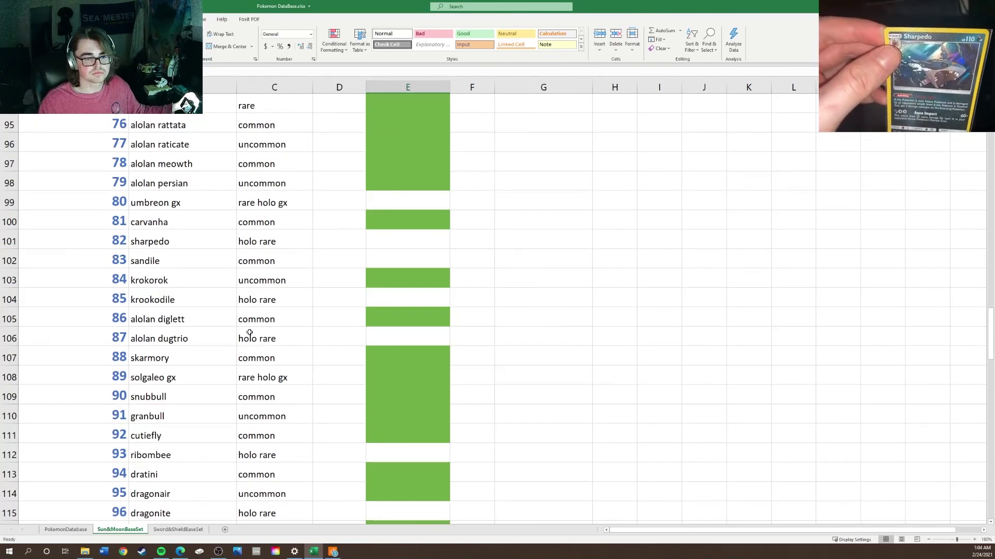
left_click(380, 257)
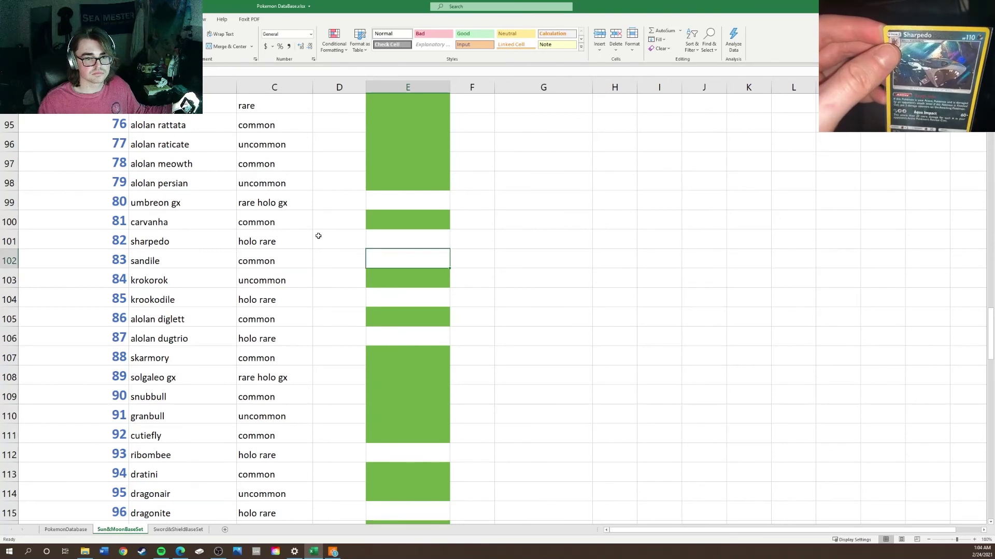
left_click(378, 235)
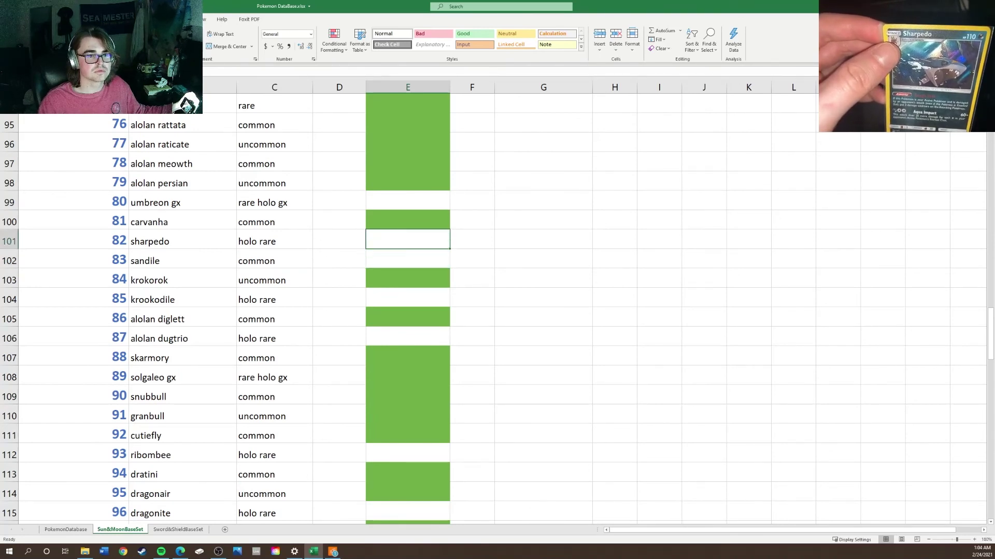
key("F4")
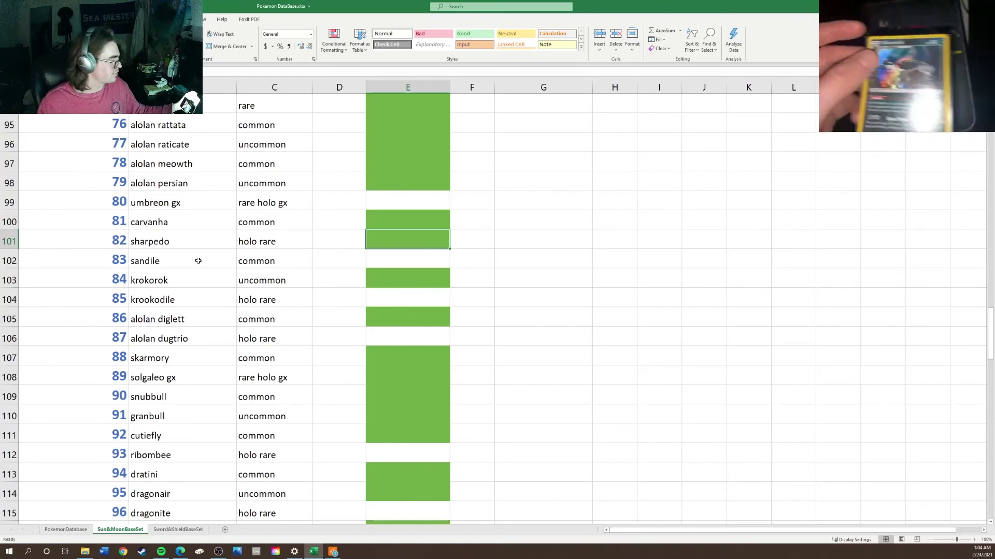
left_click(401, 259)
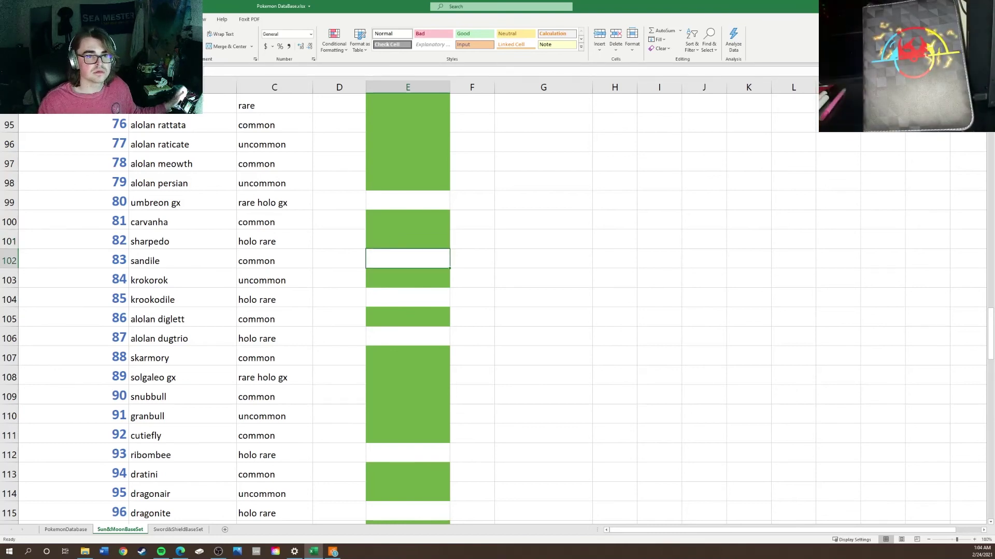
key("F4")
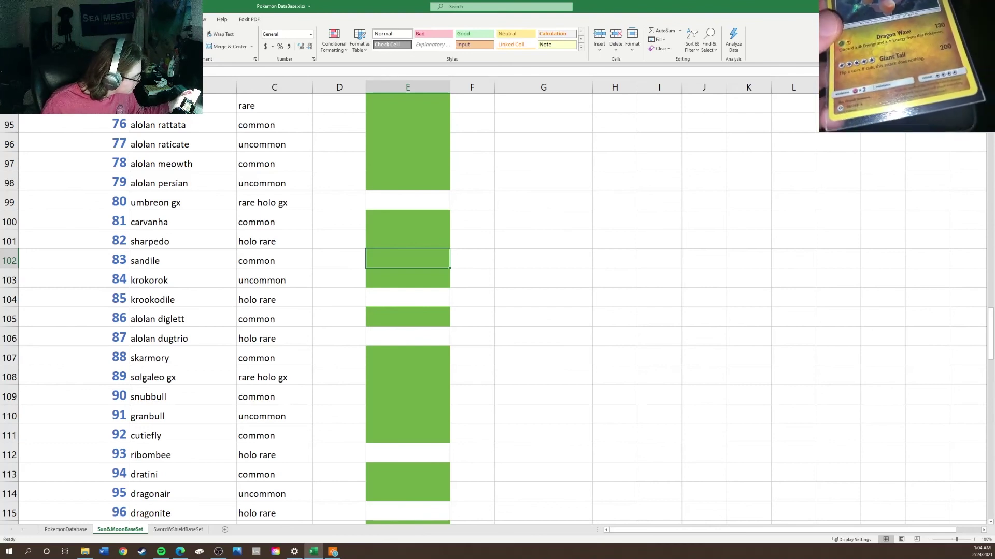
- Mark dragonite as caught by filling its cell E115 with green
scroll(193, 157, "up", 2)
scroll(197, 195, "down", 5)
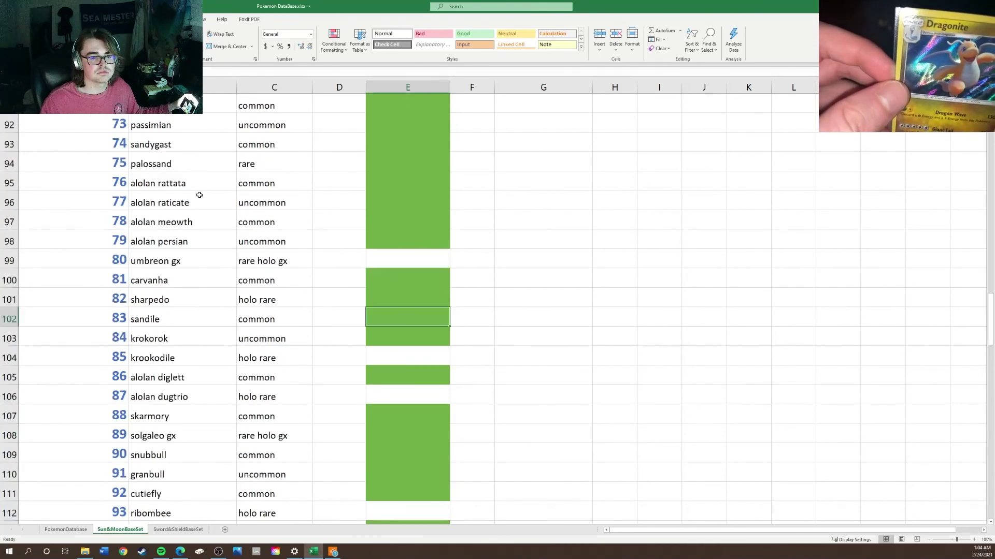
left_click(405, 339)
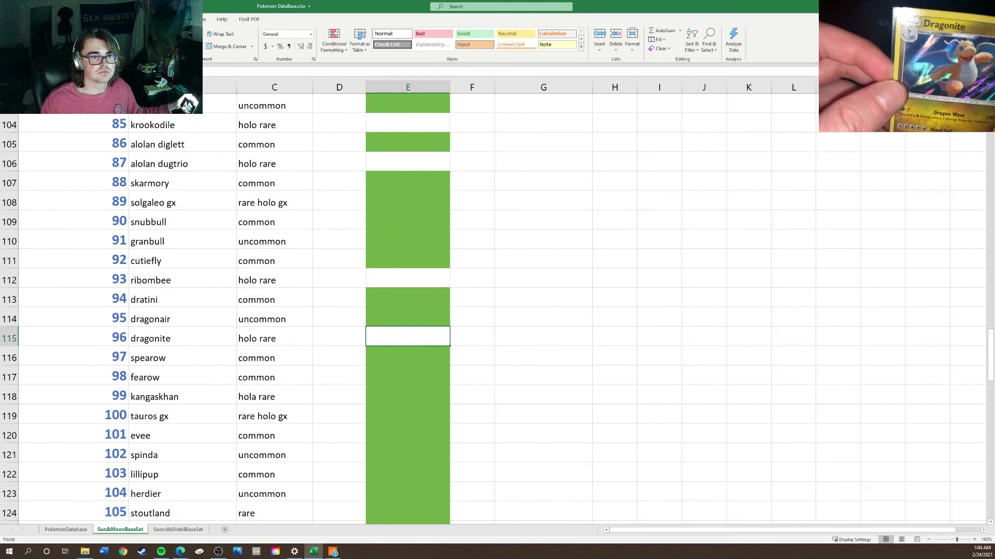
key("F4")
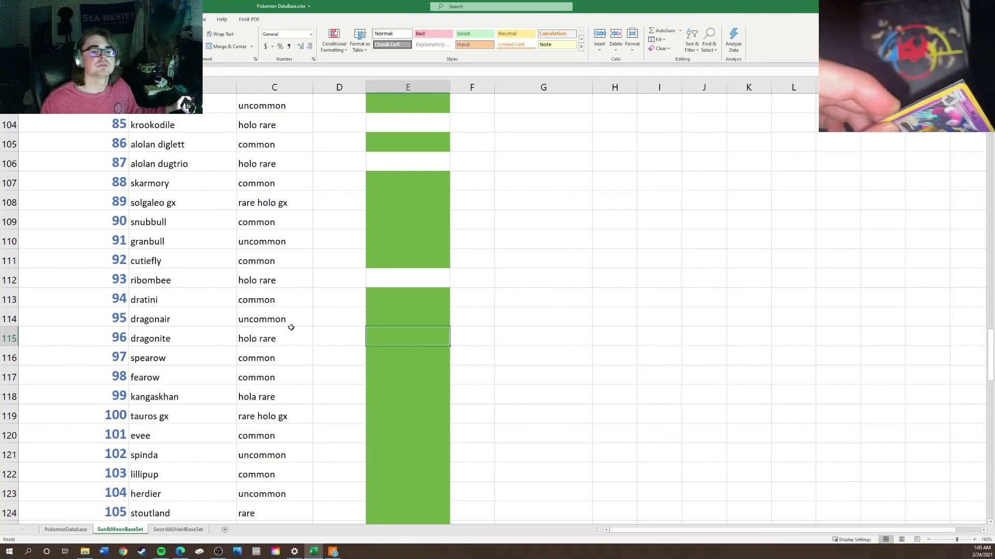
- Mark alolan muk and espeon gx as caught by filling their cells E77 and E80 with green
scroll(288, 315, "up", 3)
scroll(288, 314, "up", 9)
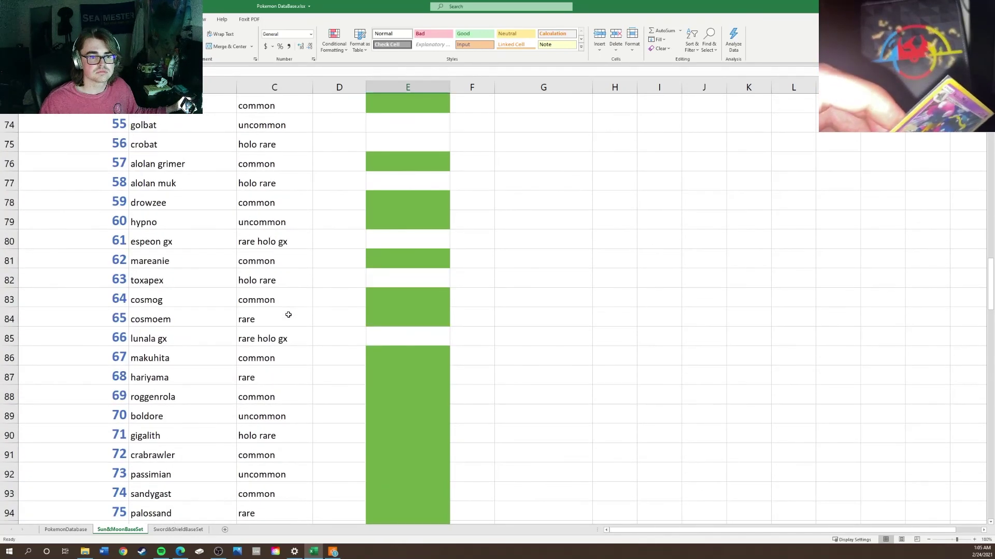
left_click(386, 296)
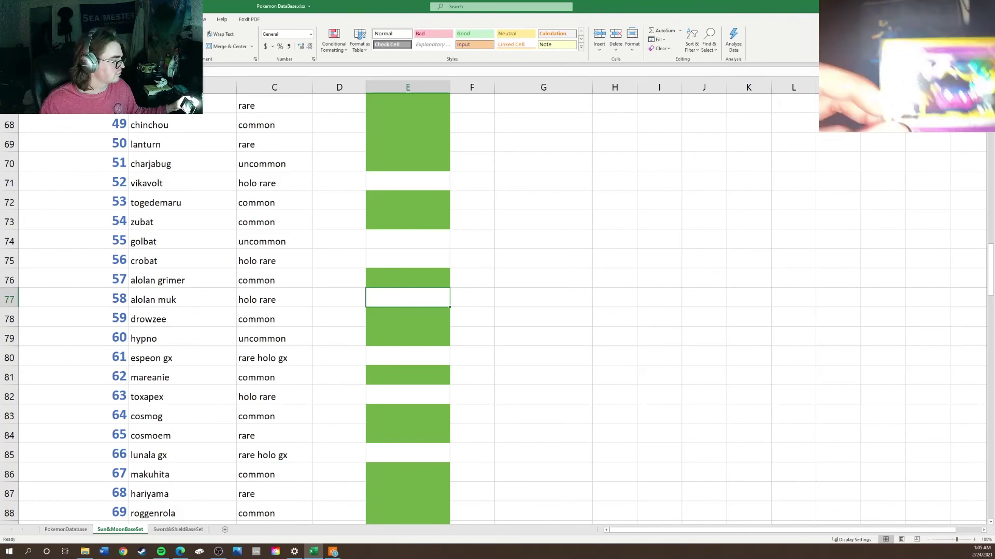
key("F4")
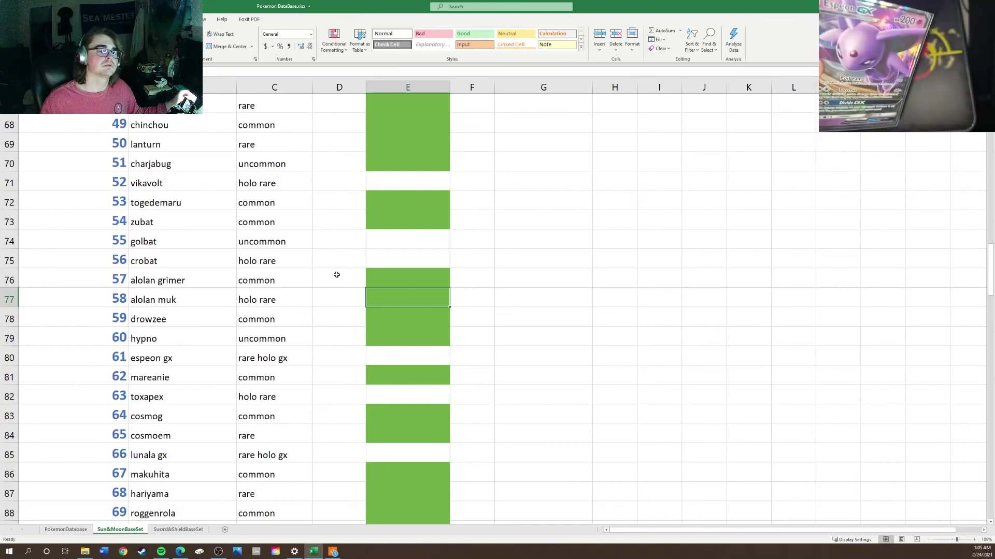
left_click(419, 363)
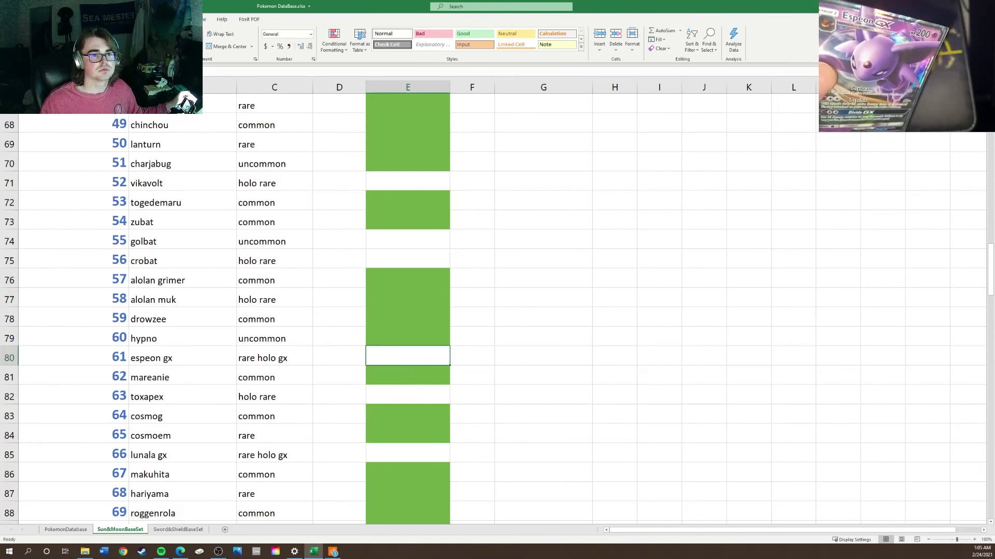
key("F4")
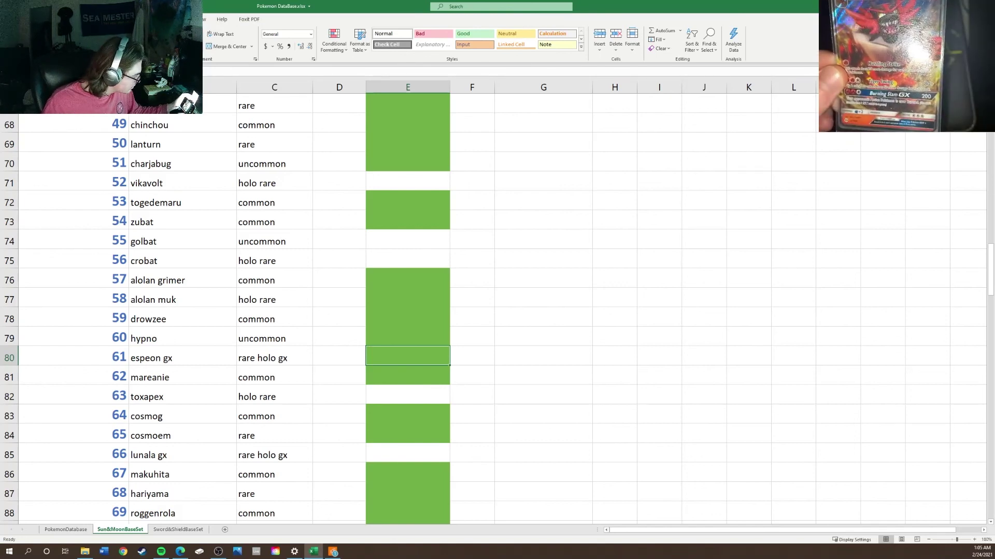
- Check the Caught? cell of incineroar GX and look down the list for cards that are still unmarked
scroll(196, 182, "up", 9)
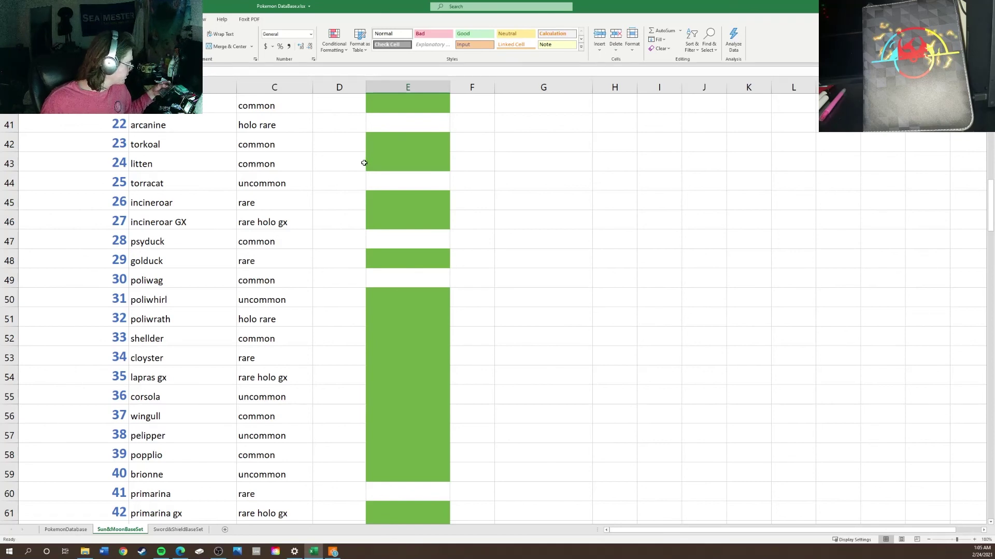
scroll(466, 248, "down", 13)
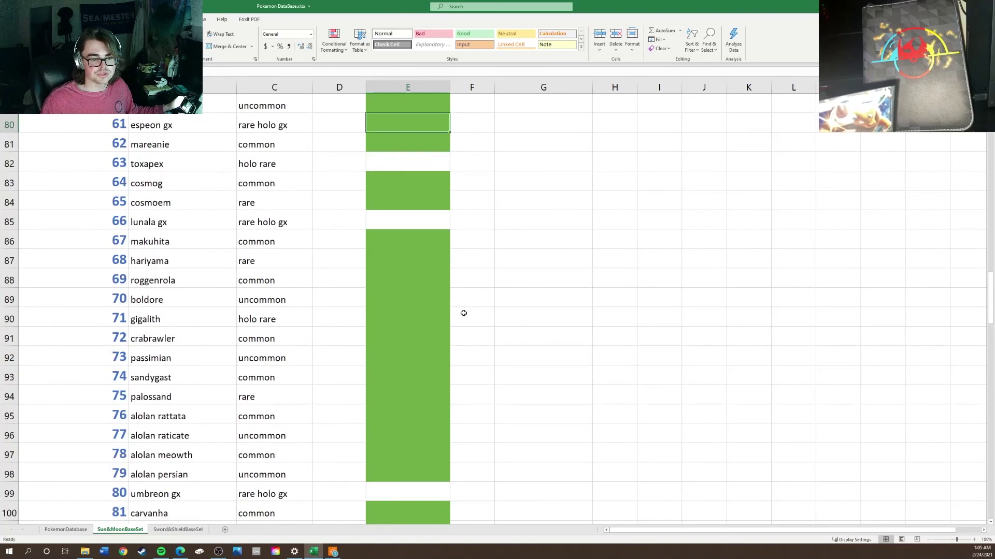
scroll(463, 313, "down", 8)
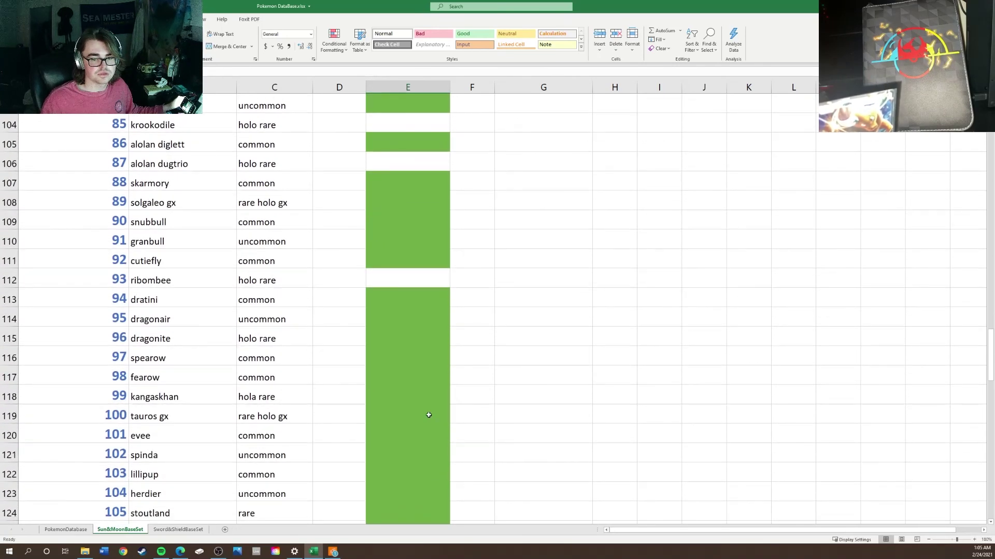